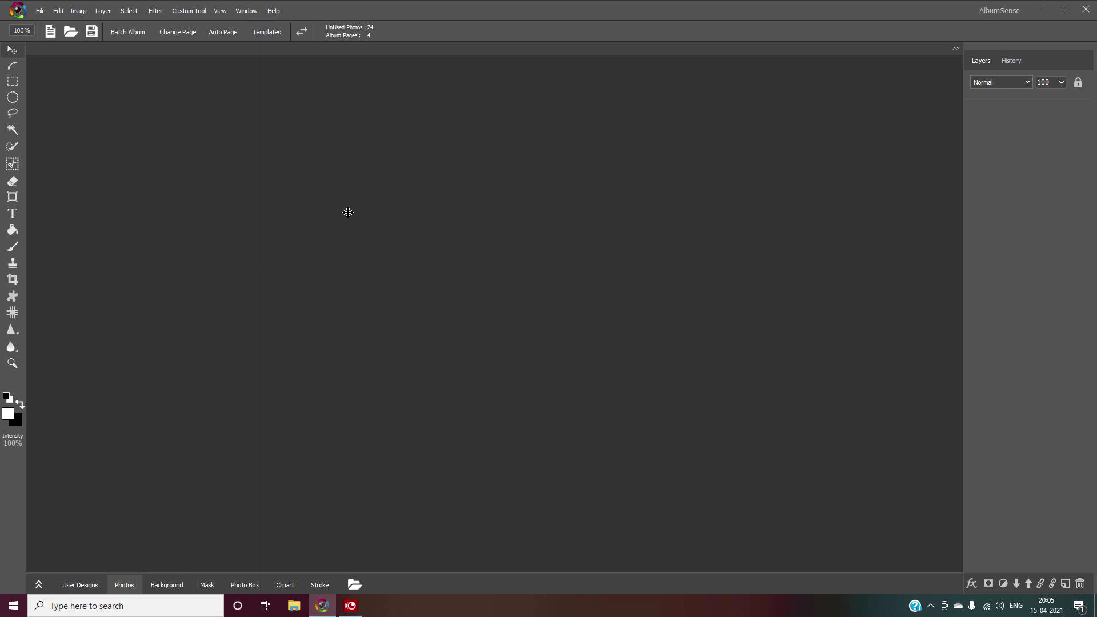
Open FREEPSD360 (14).psd from D:\IMAGE\PSD\FREEPSD360-1
double_click(377, 215)
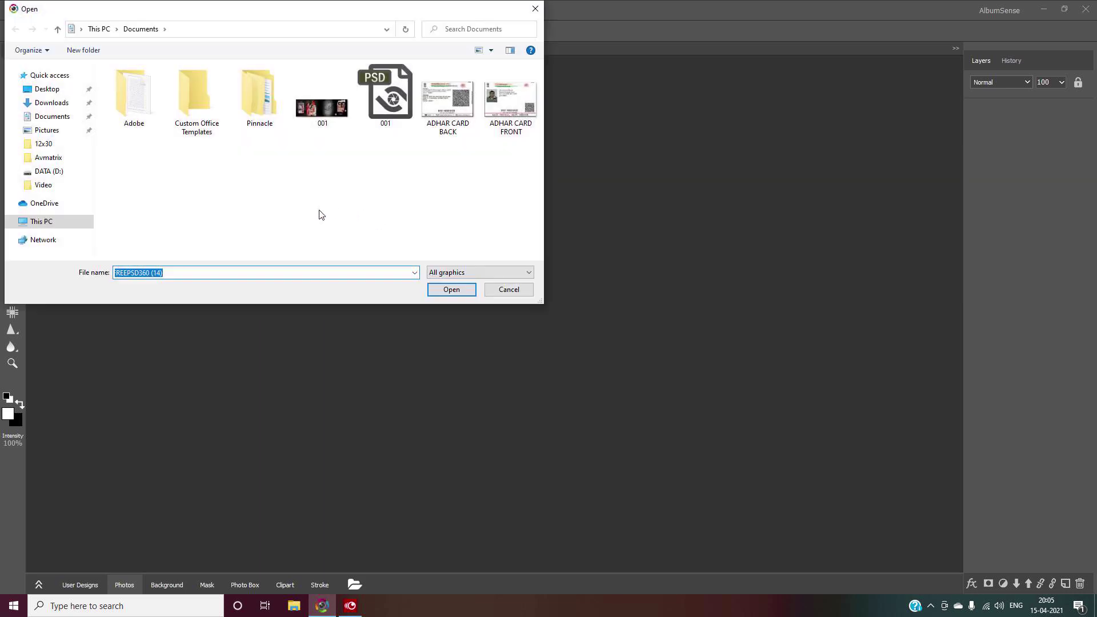
left_click(51, 229)
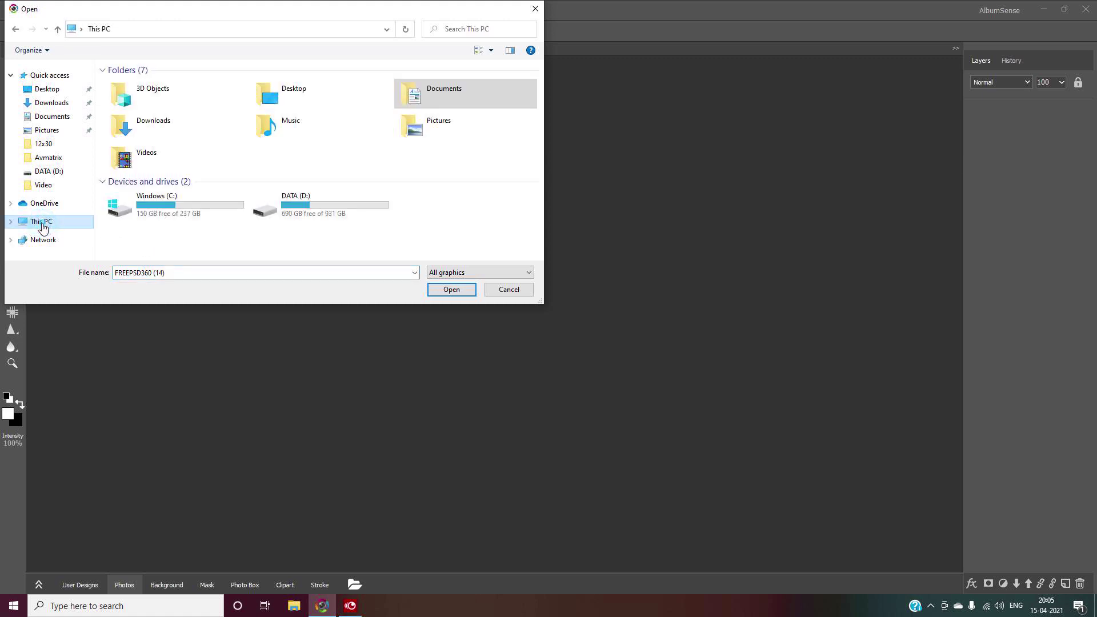
double_click(288, 212)
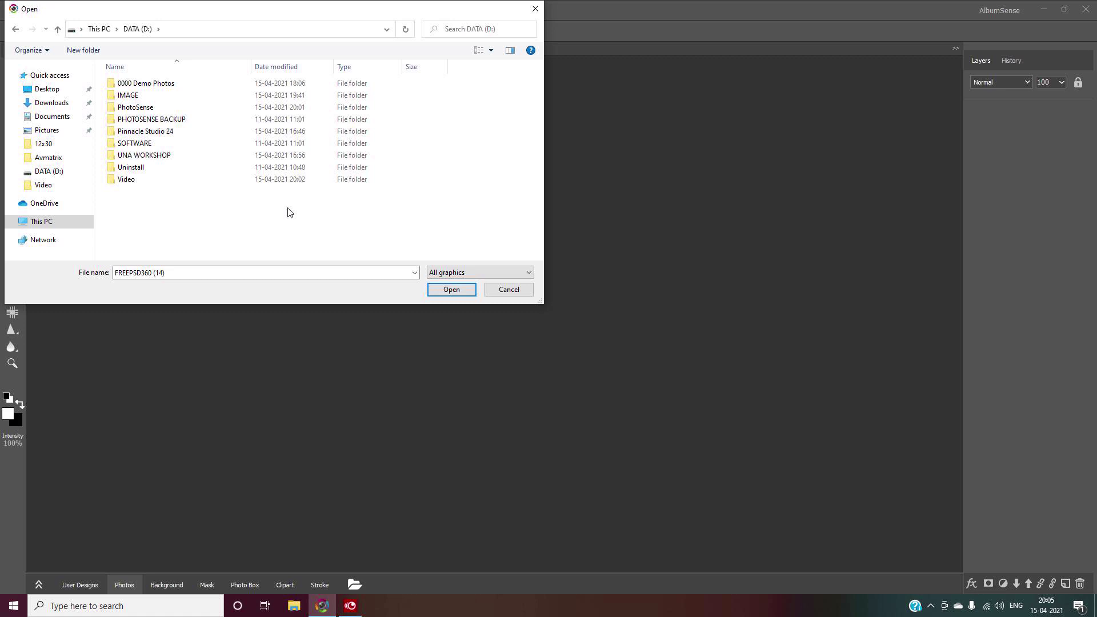
double_click(138, 98)
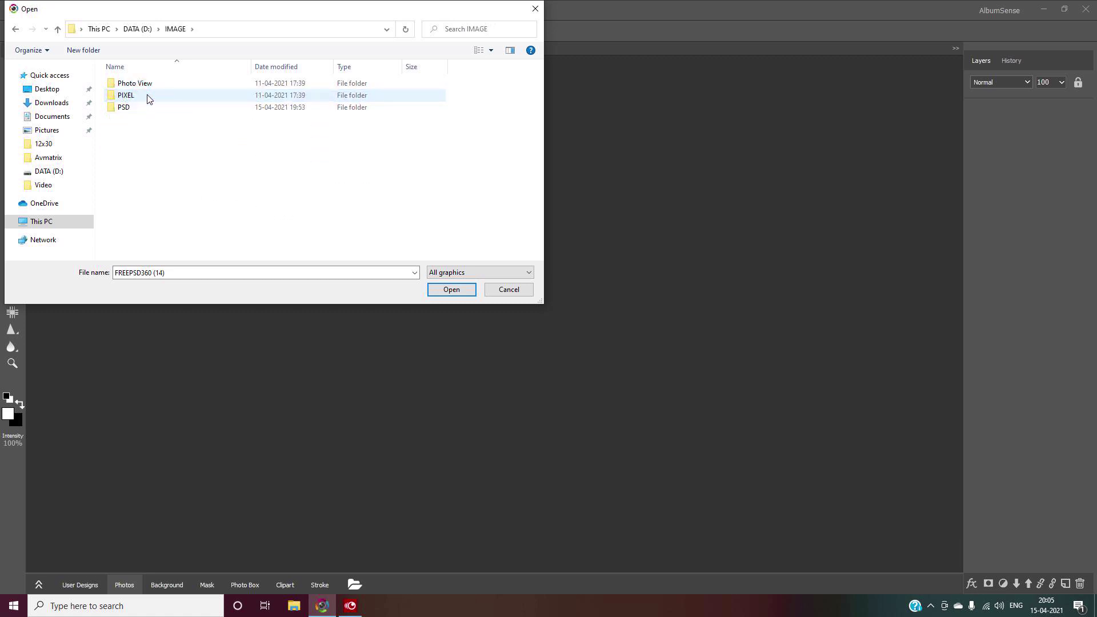
double_click(132, 108)
double_click(143, 84)
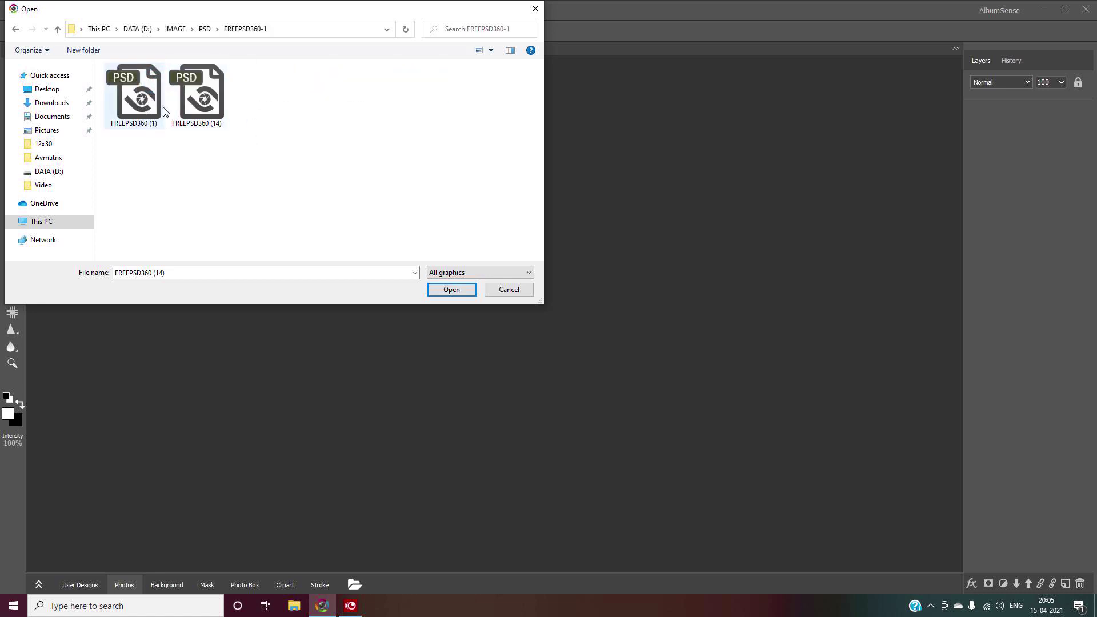
left_click(192, 109)
left_click(460, 291)
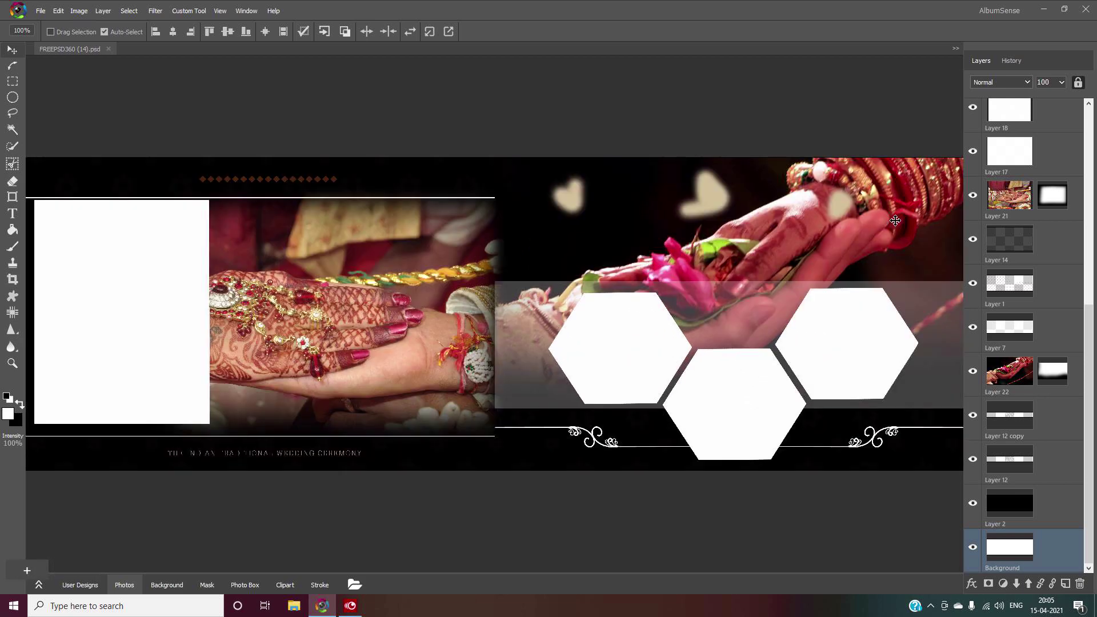
Zoom out and inspect the left photo plus Layers 17 copy, 18, 17 and 21
scroll(772, 443, "down", 1)
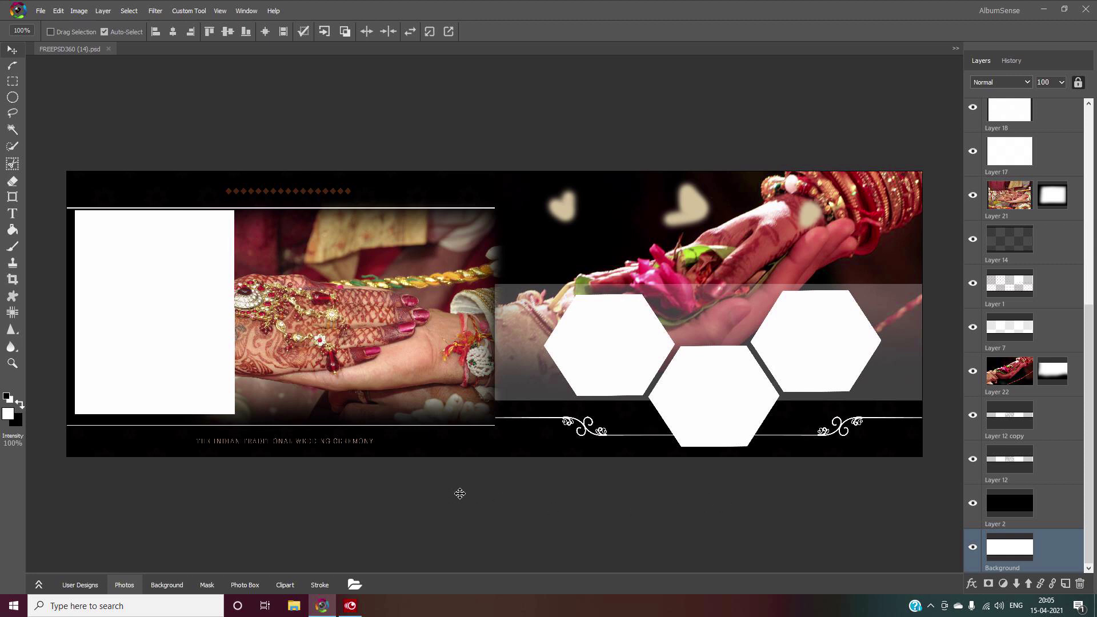
left_click(145, 237)
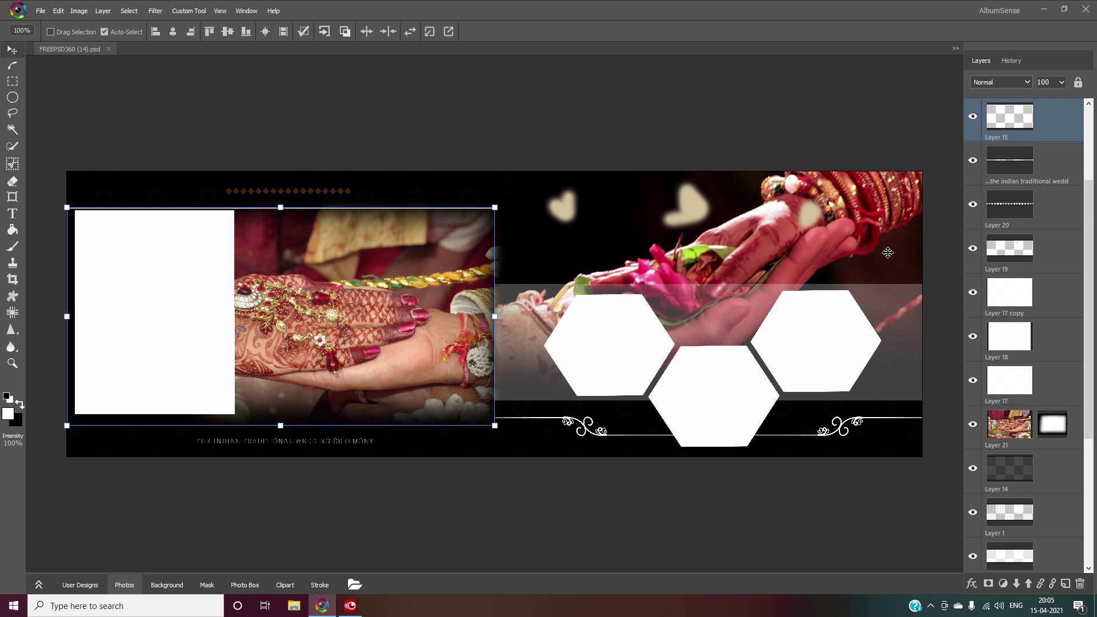
left_click(1010, 301)
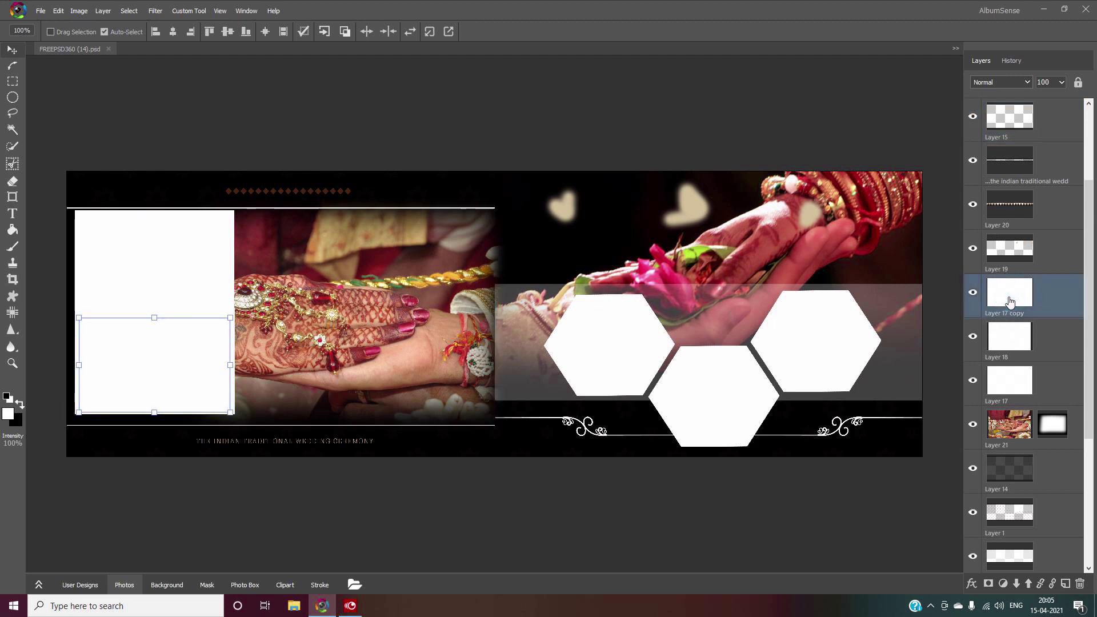
left_click(1013, 345)
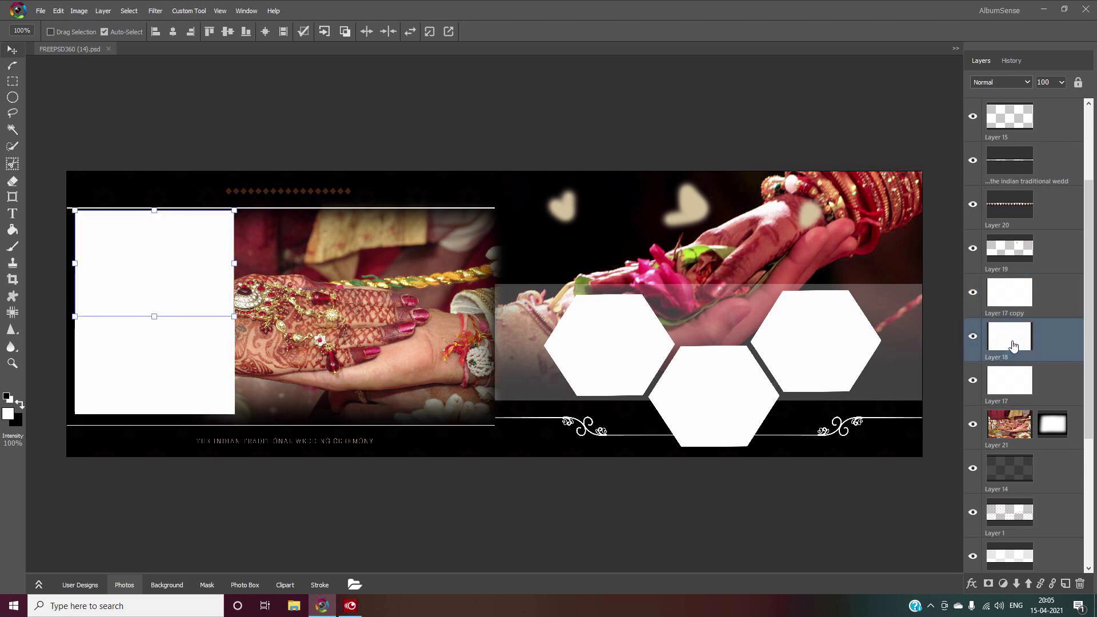
left_click(1008, 391)
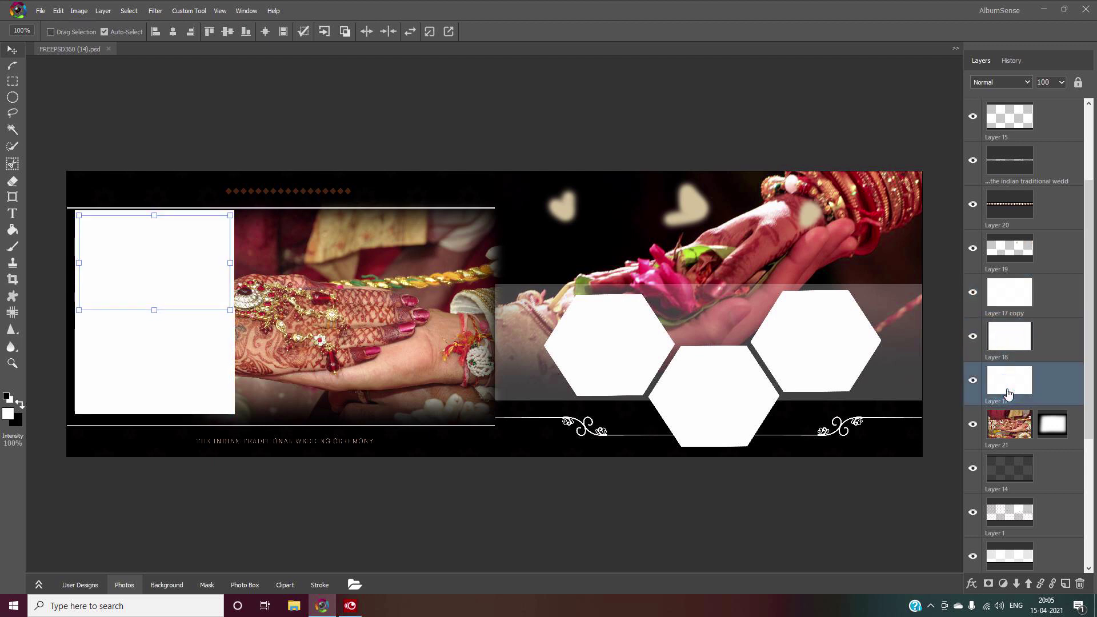
left_click(1006, 430)
Compare Layers 17, 18 and 17 copy to find the upper and lower left placeholders
scroll(1032, 422, "up", 3)
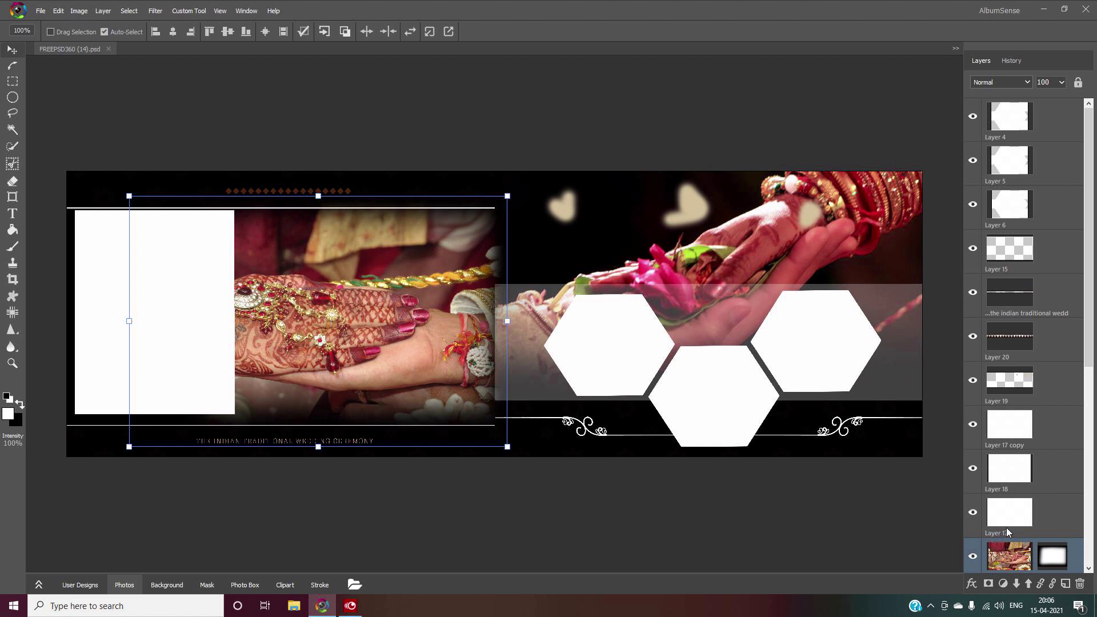
scroll(1009, 531, "down", 1)
left_click(1010, 503)
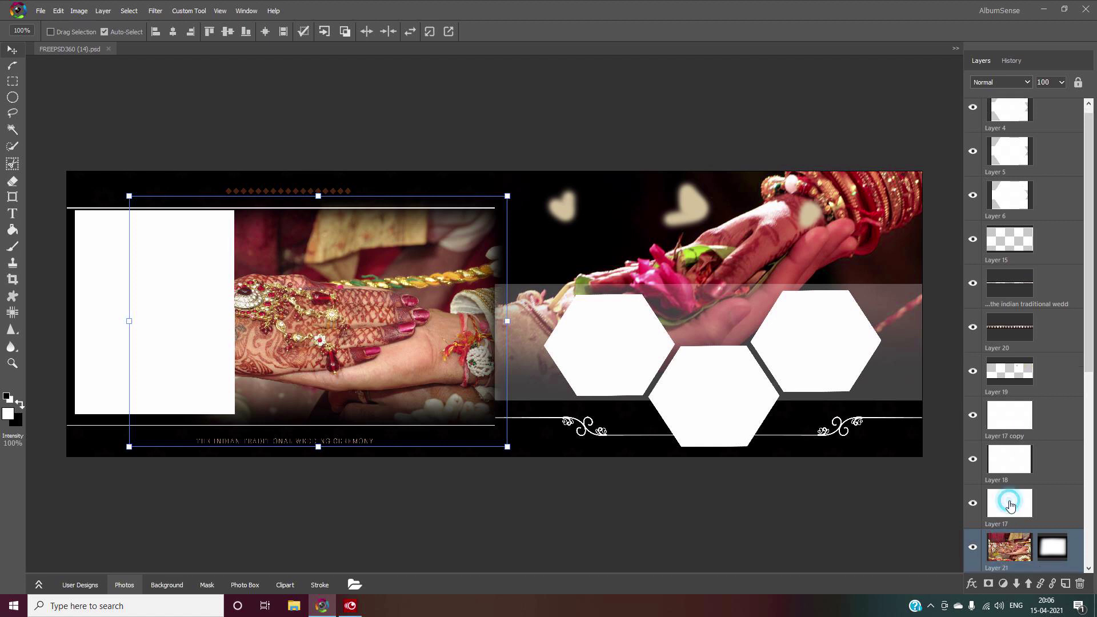
left_click(1014, 464)
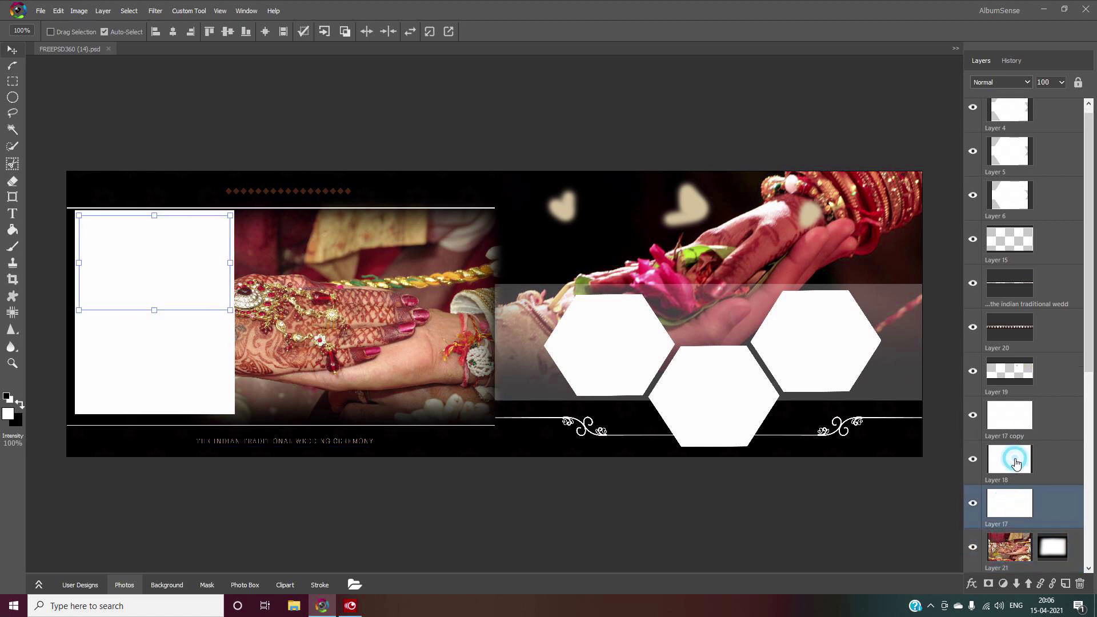
left_click(1000, 415)
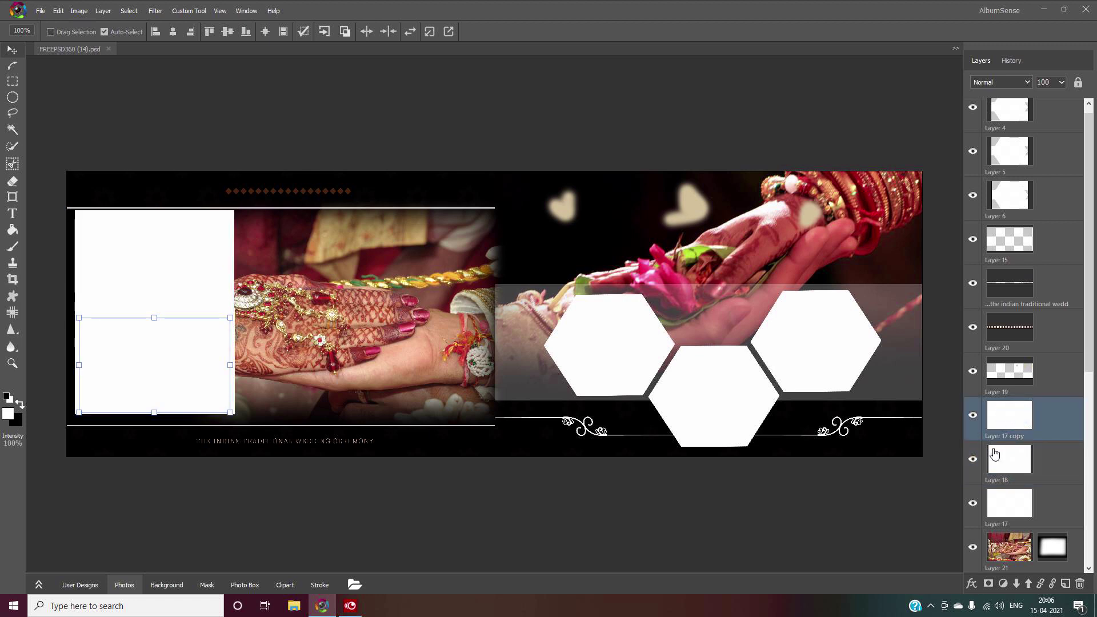
left_click(1003, 515)
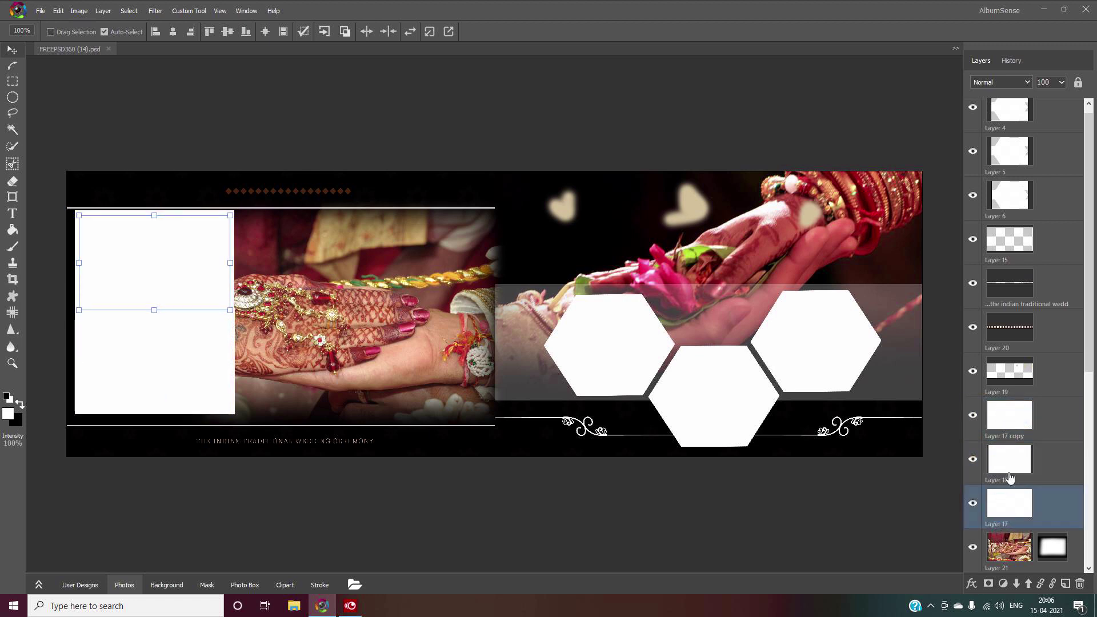
left_click(1010, 467)
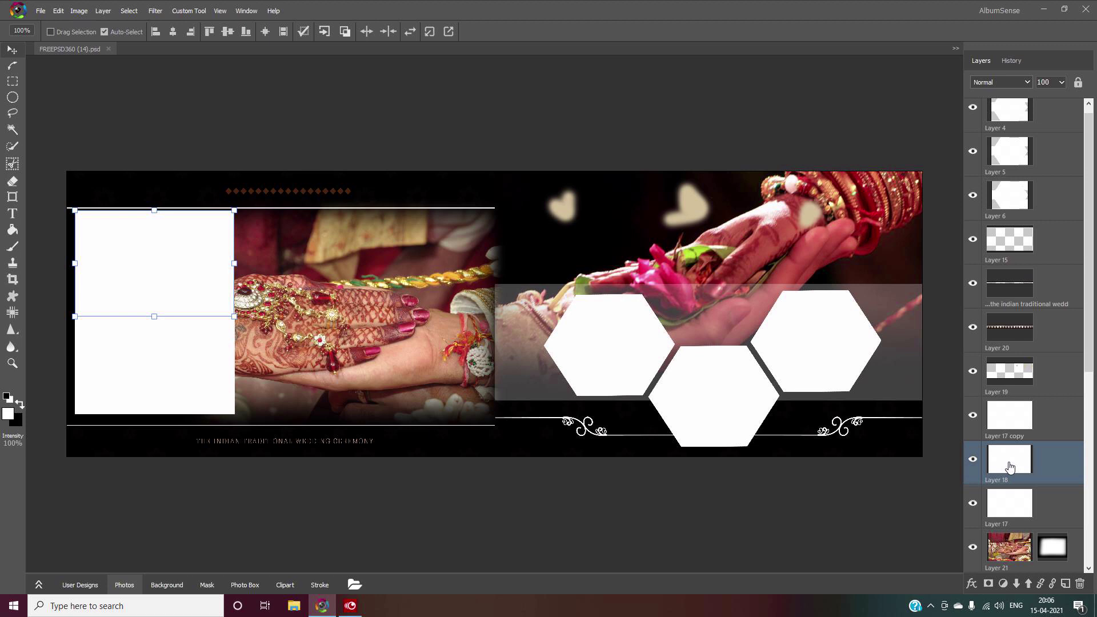
left_click(1014, 422)
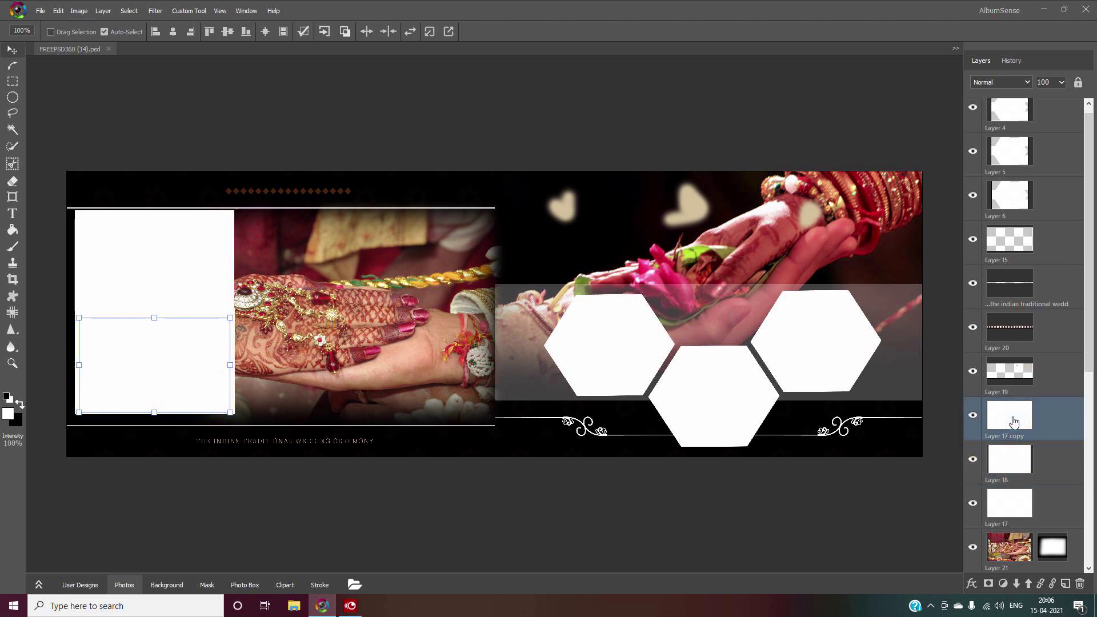
left_click(1010, 467)
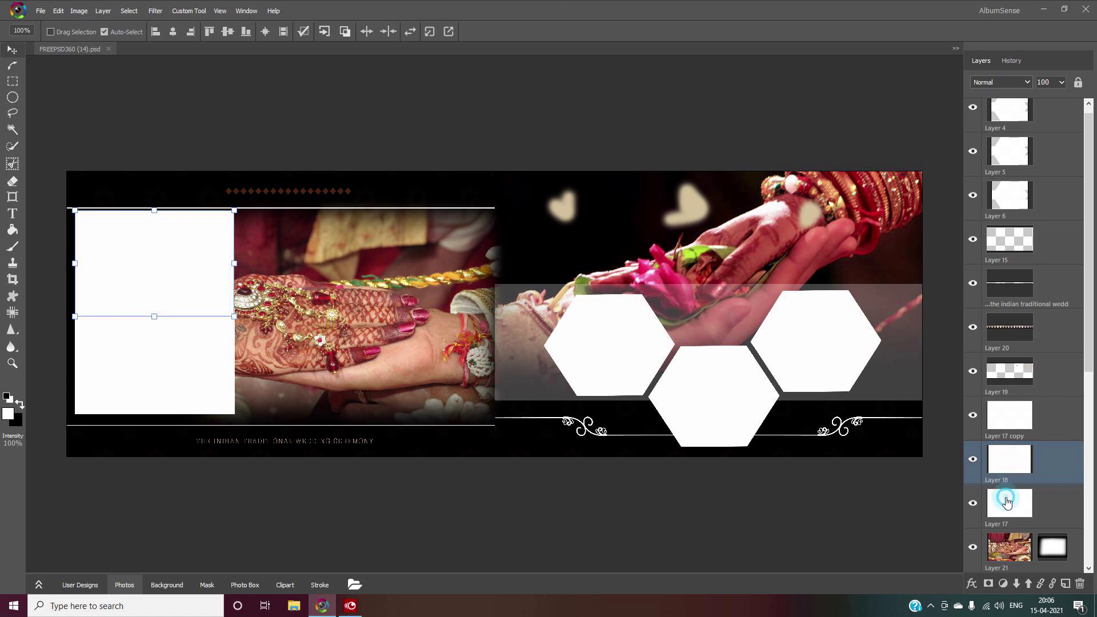
left_click(1007, 503)
left_click(1010, 412)
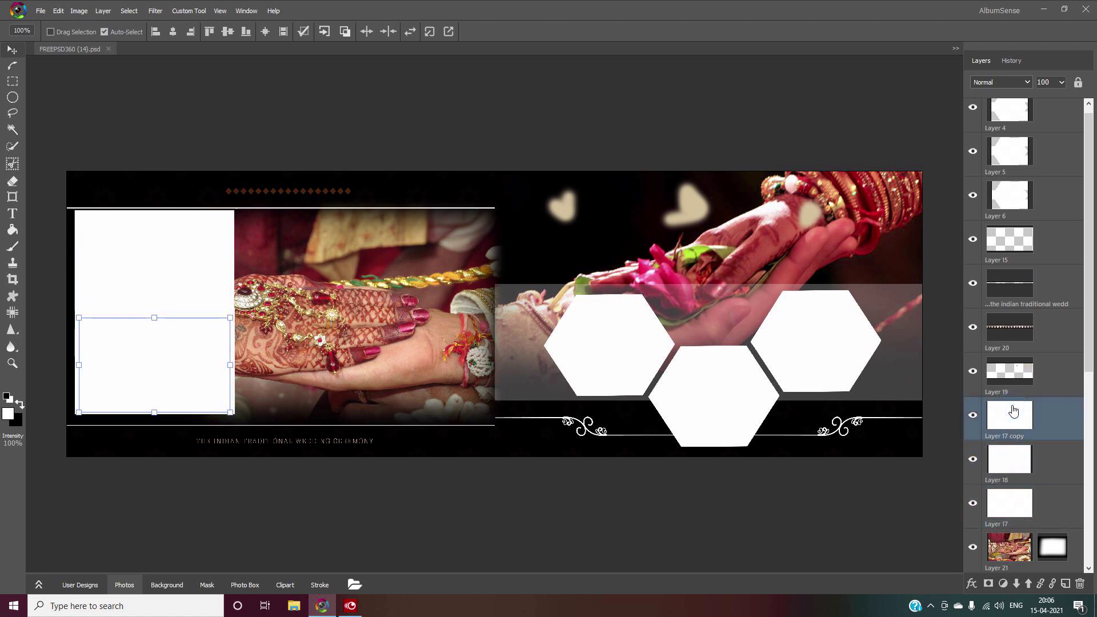
left_click(1009, 464)
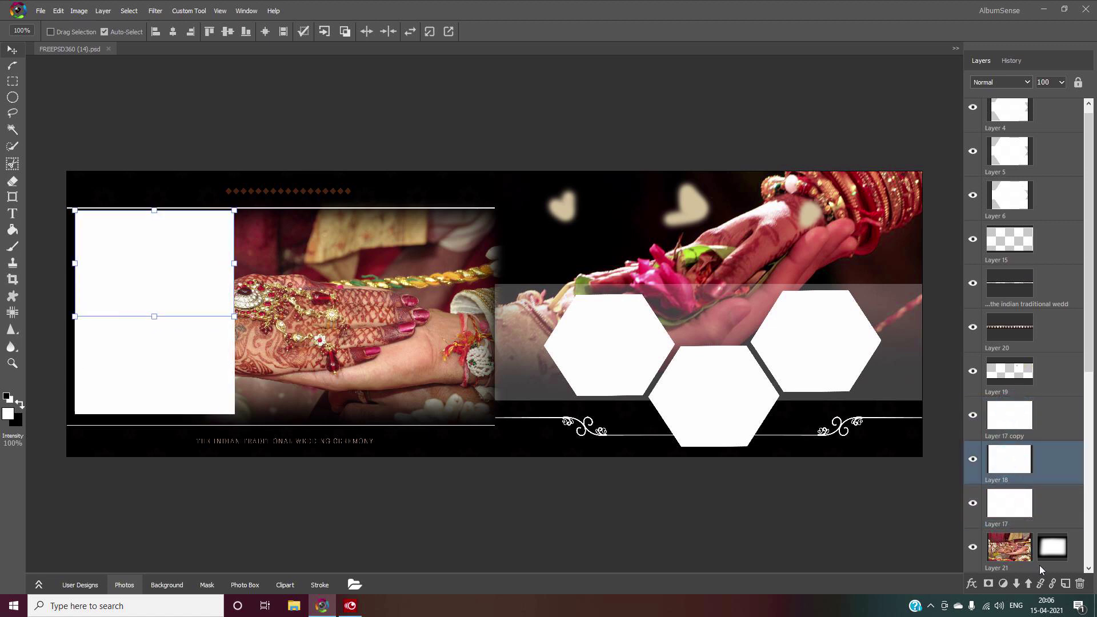
Delete the overlapping Layer 18 placeholder and recheck Layers 17 and 17 copy
left_click(1081, 584)
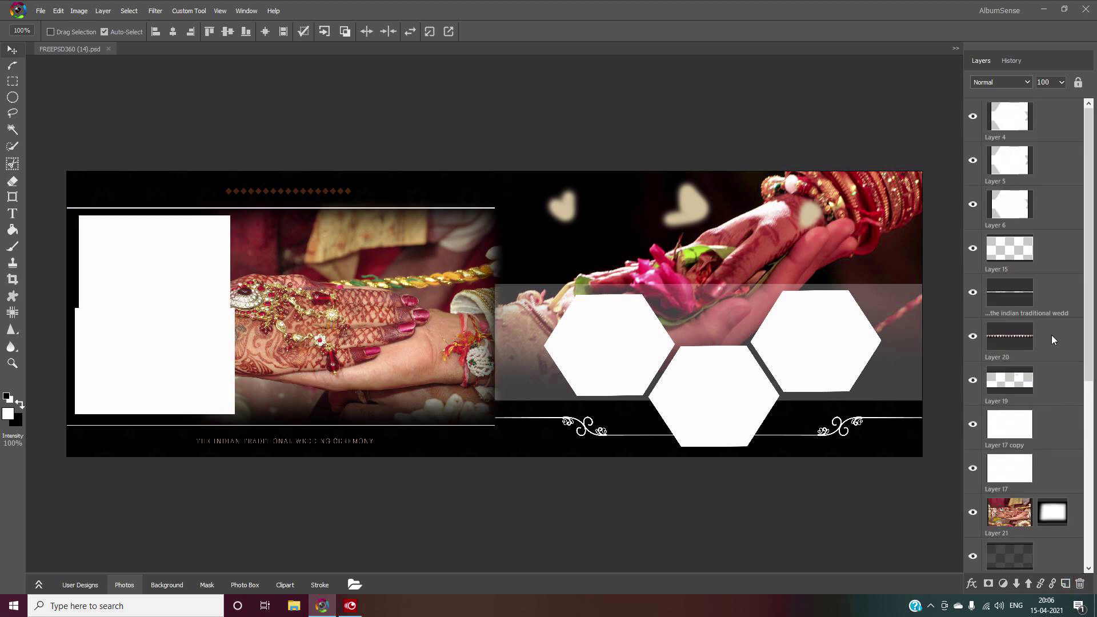
left_click(78, 312)
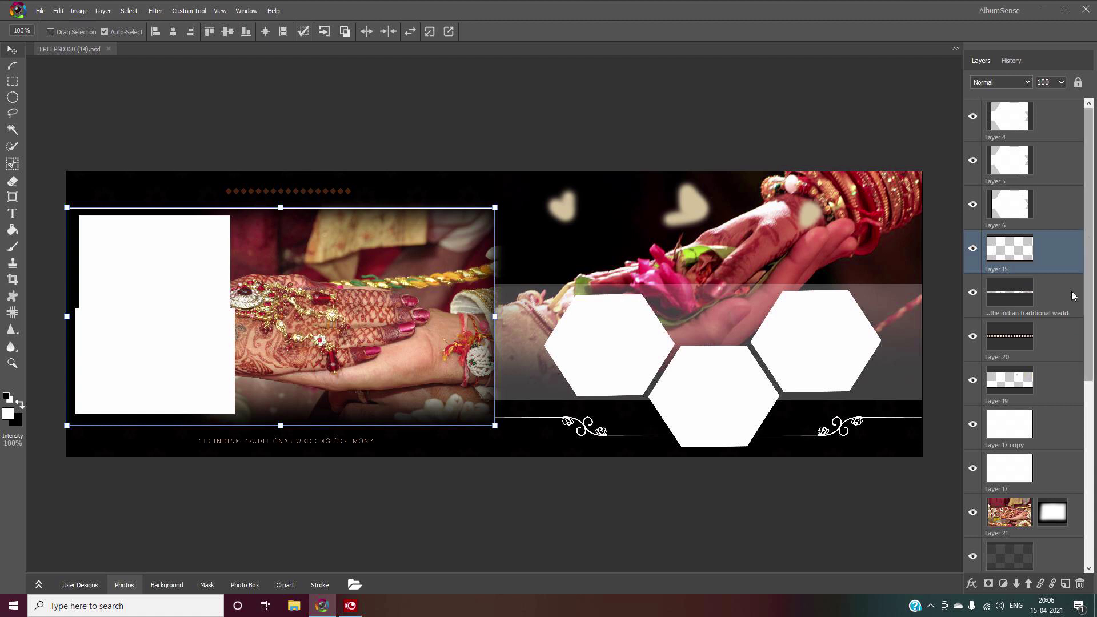
left_click(1011, 433)
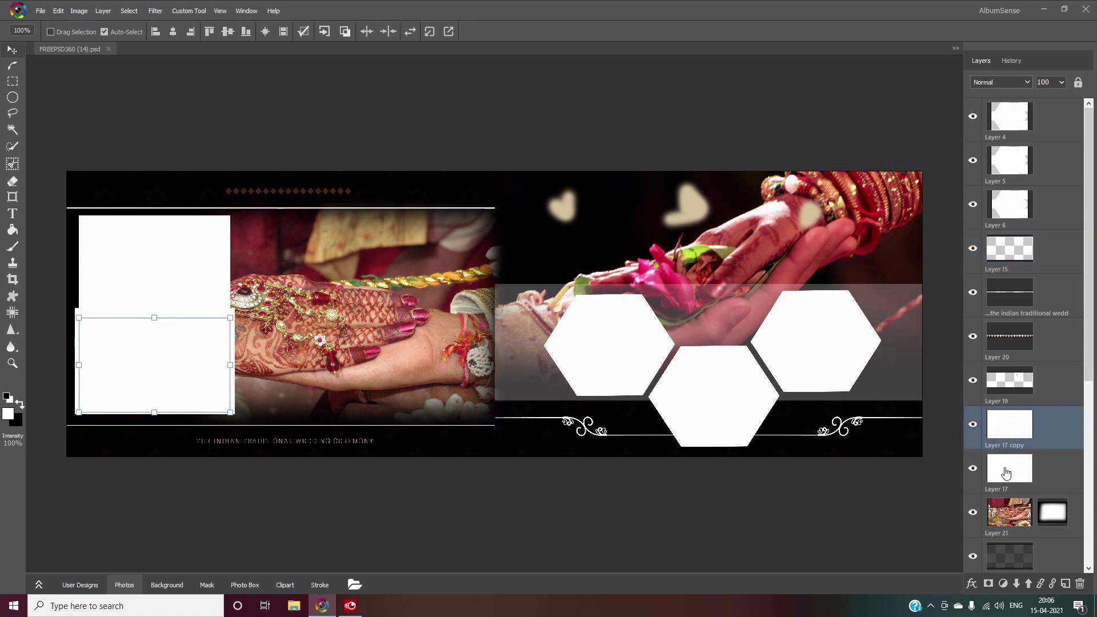
left_click(1007, 473)
left_click(1009, 433)
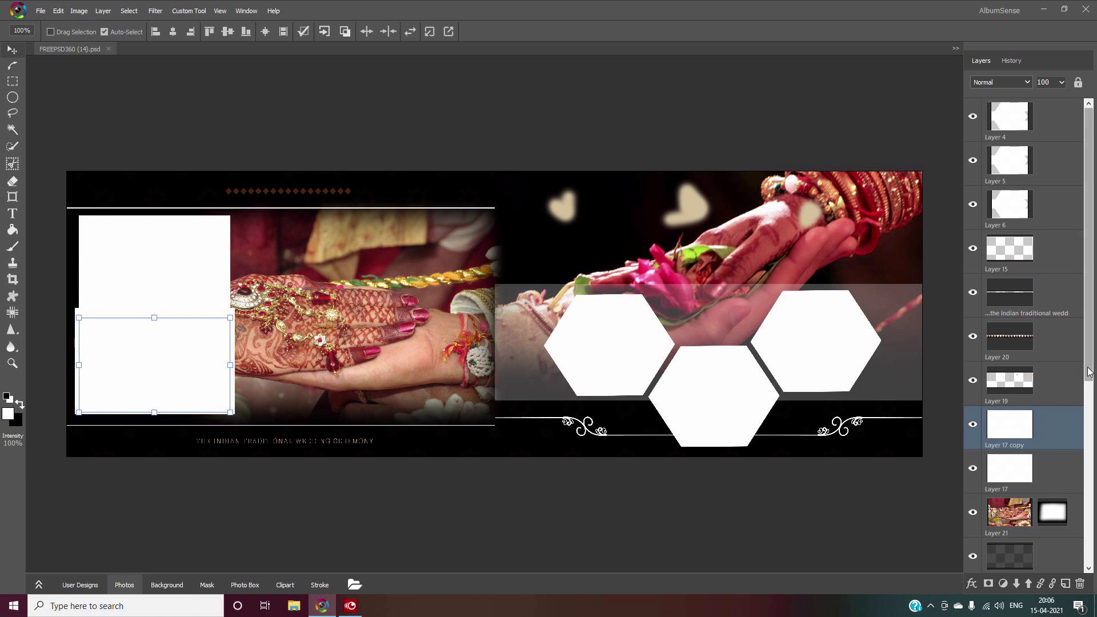
mouse_move(1088, 374)
left_mouse_down()
mouse_move(1080, 548)
mouse_move(1094, 338)
left_mouse_up()
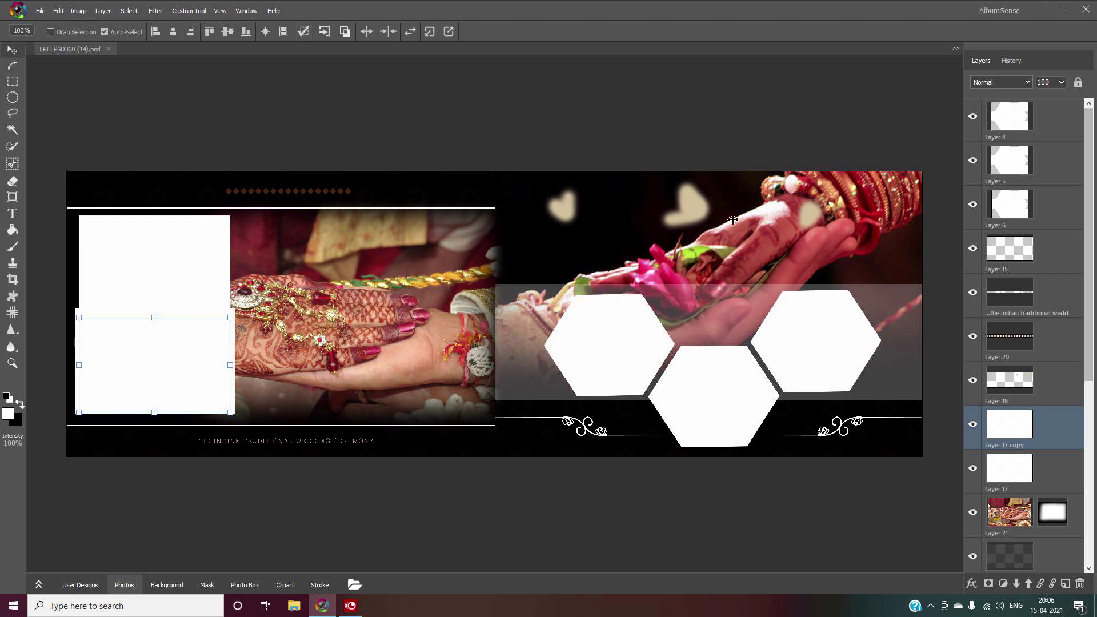
Drag the Layer 19 hands photo left and down across the left page
left_click(695, 206)
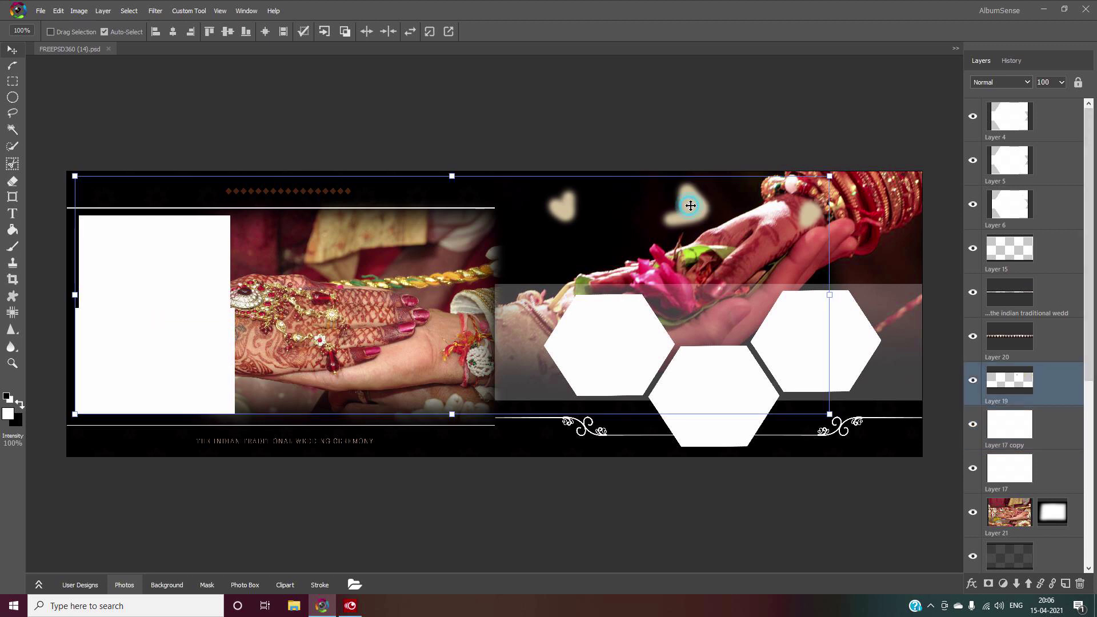
mouse_move(696, 206)
left_mouse_down()
mouse_move(804, 187)
mouse_move(868, 142)
left_mouse_up()
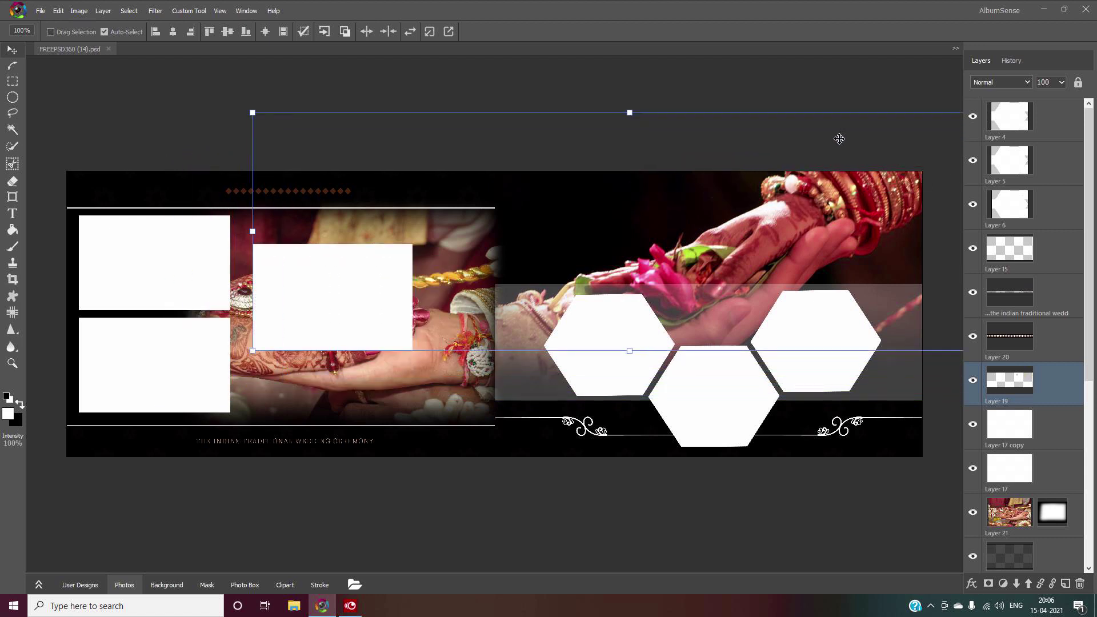
left_click_drag(632, 203, 554, 236)
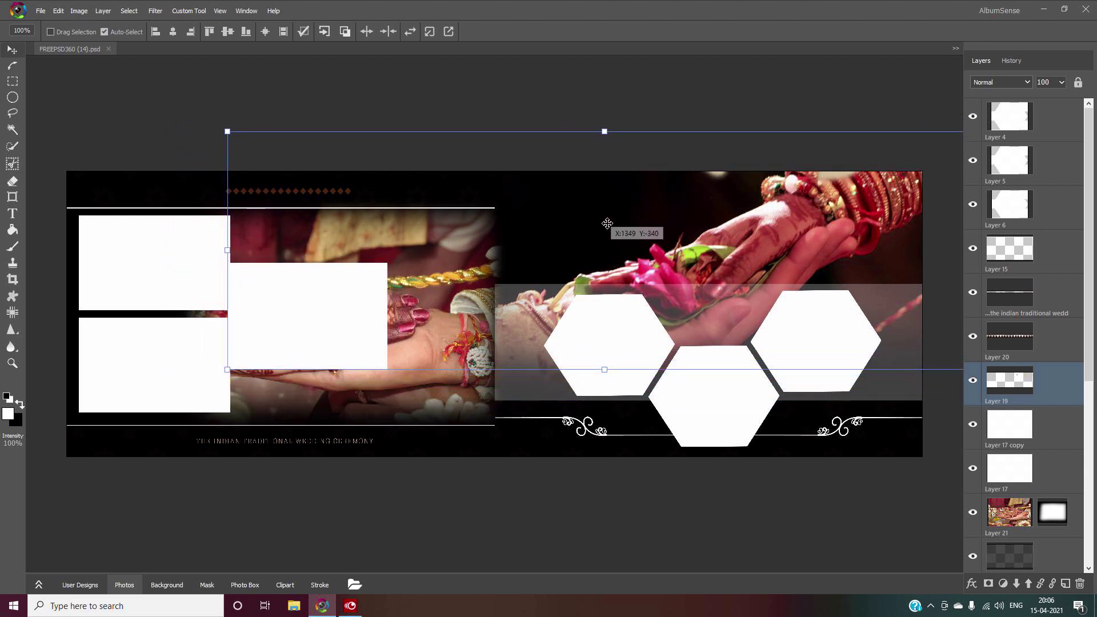
left_click_drag(554, 236, 646, 235)
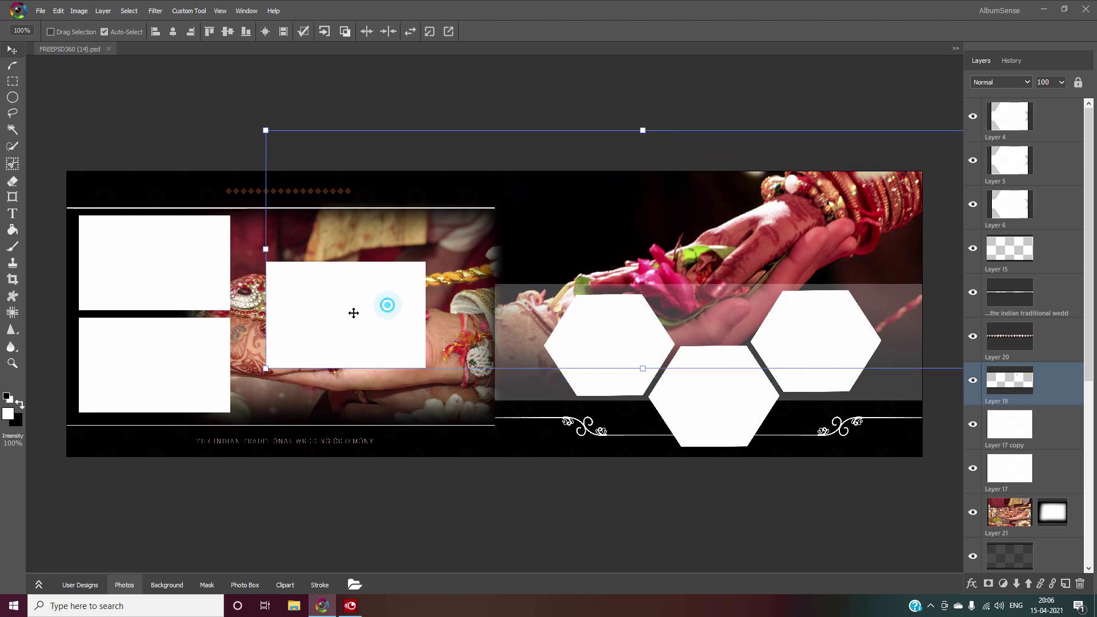
left_click_drag(385, 304, 254, 348)
left_click(414, 285)
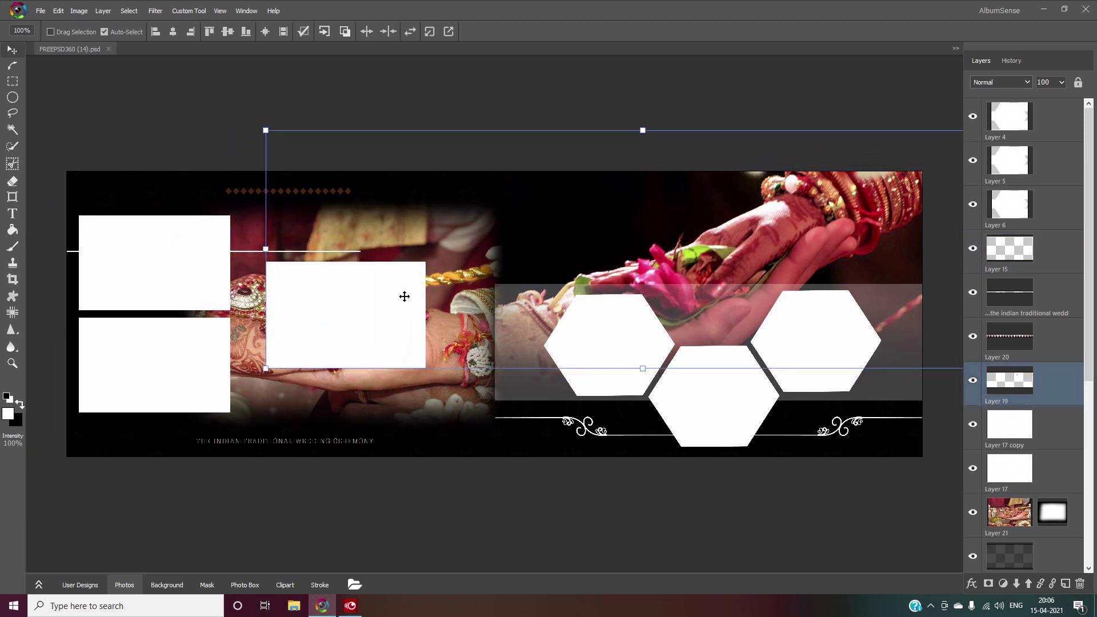
left_click_drag(404, 294, 203, 355)
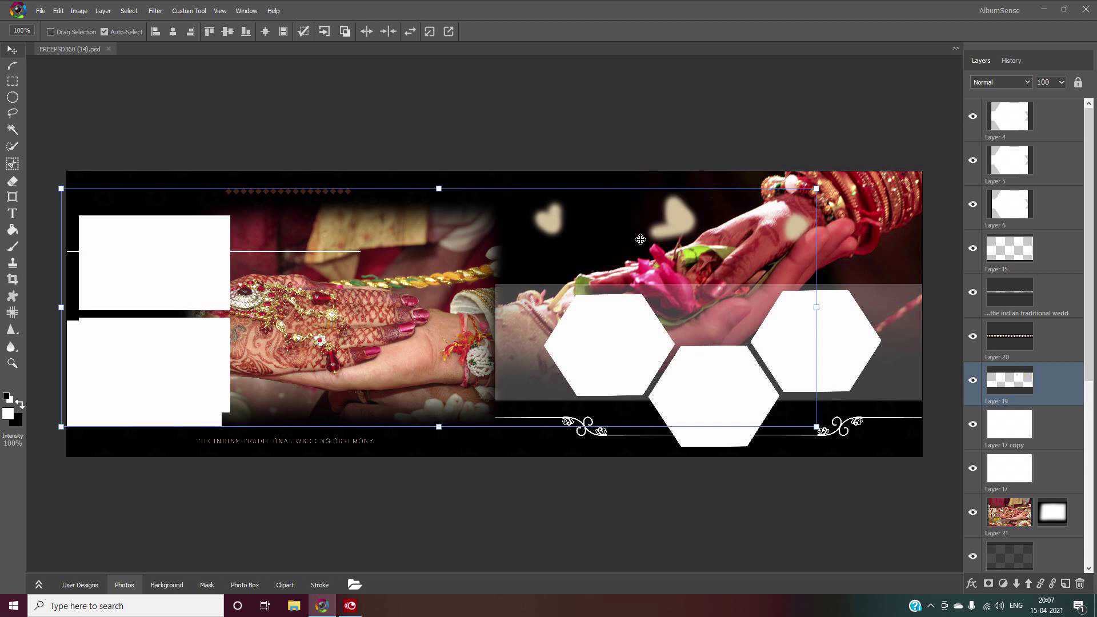
Copy the hearts area at the top of the spread into a new layer
left_click(12, 82)
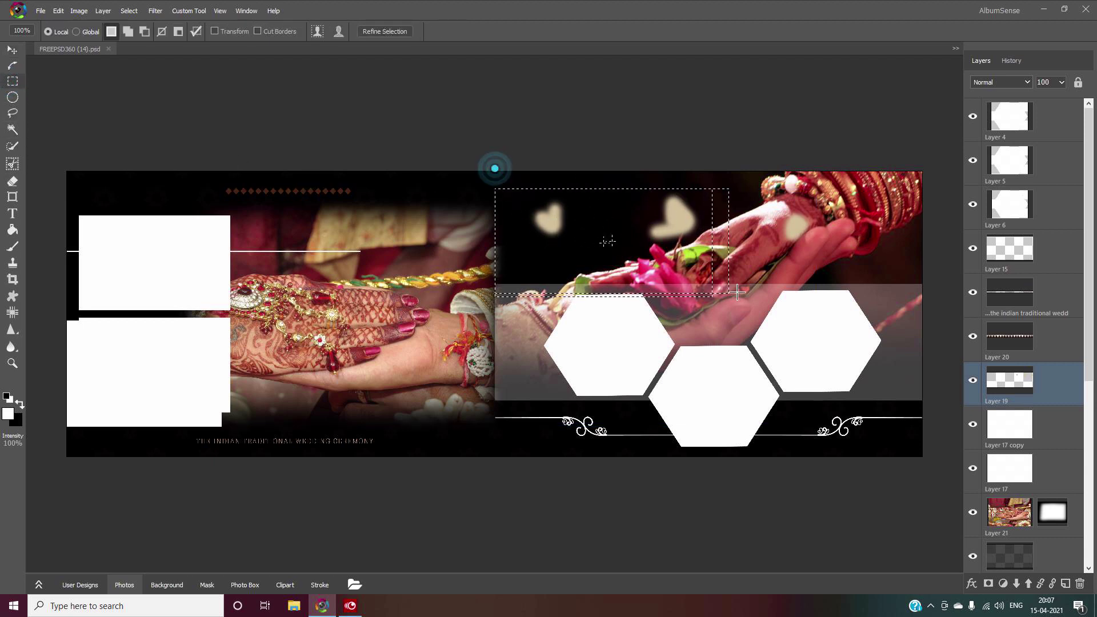
left_click_drag(495, 191, 815, 278)
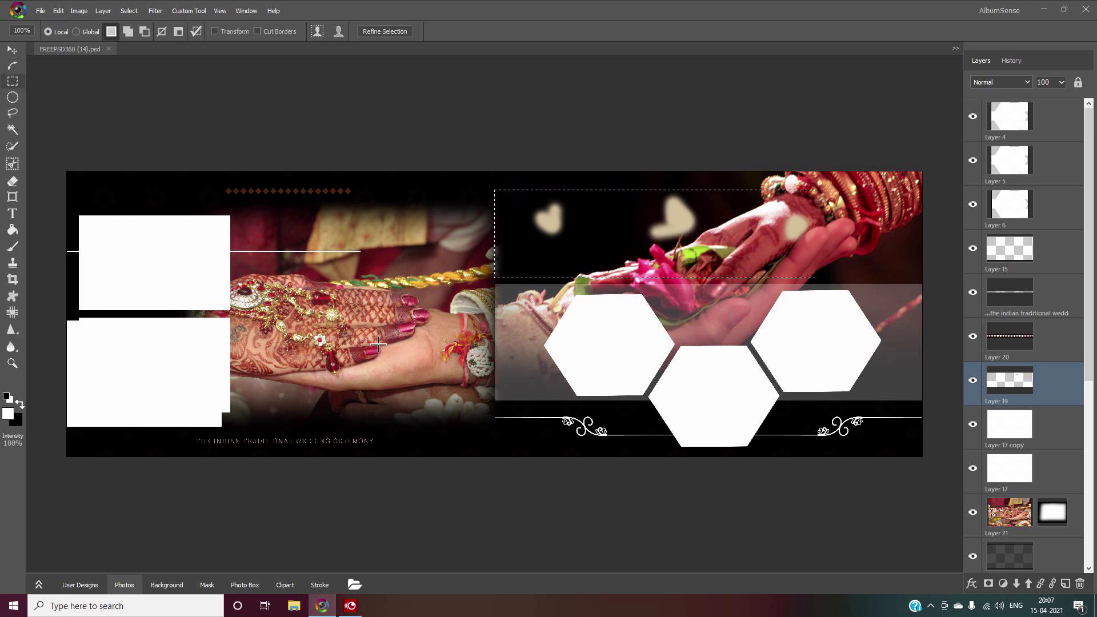
key("ctrl+c")
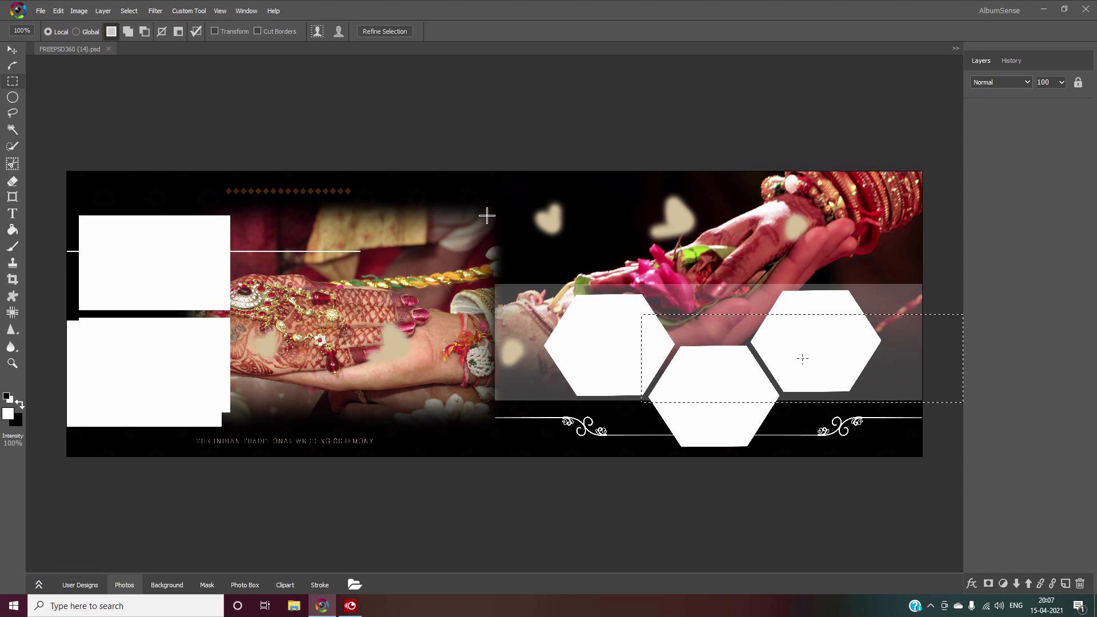
key("ctrl+d")
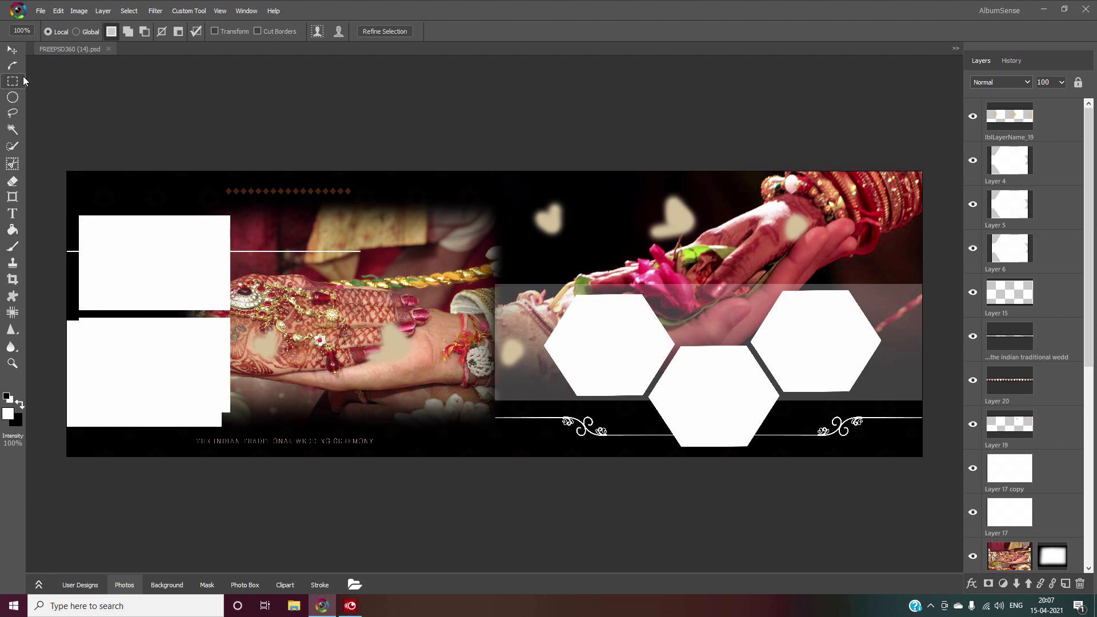
Delete Layer 19 and move the hearts overlay to the top of the right page
left_click(12, 50)
left_click_drag(394, 339, 426, 183)
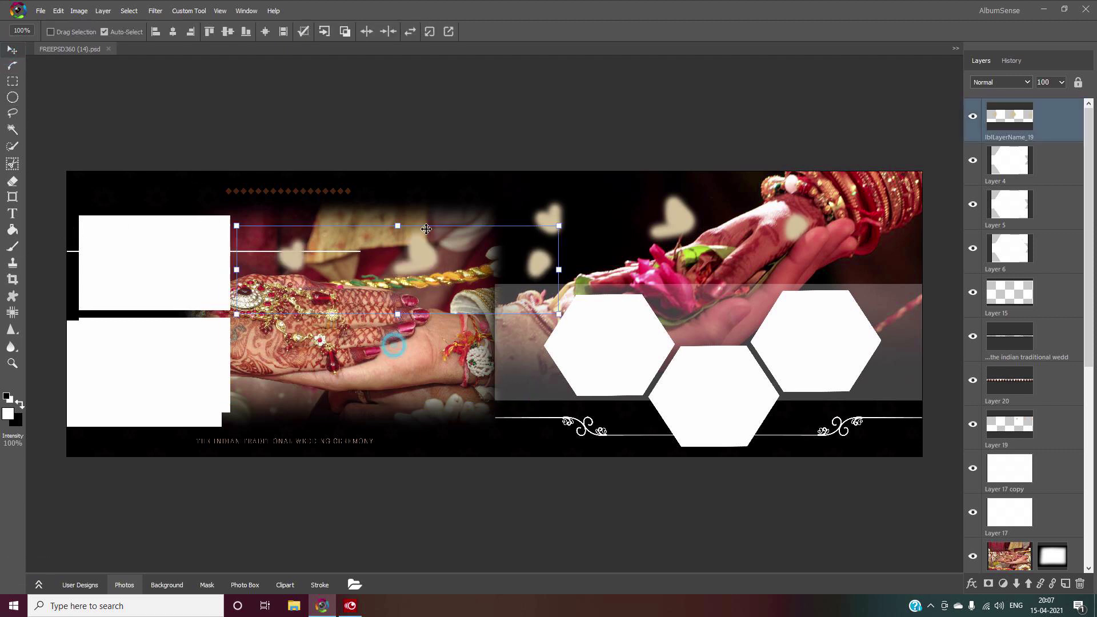
left_click(693, 216)
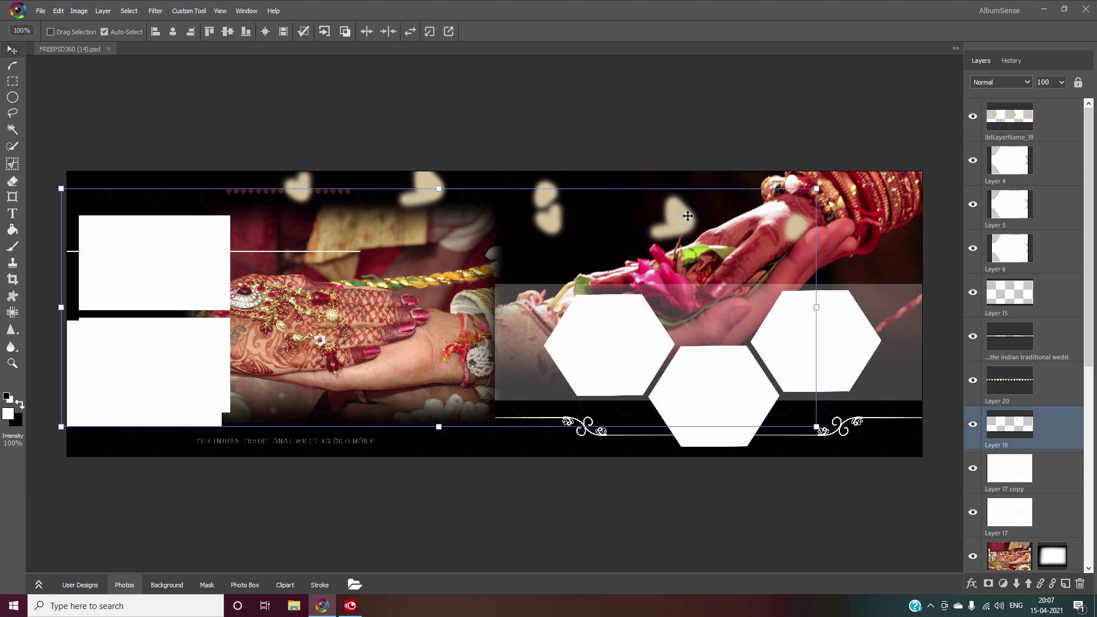
key("Delete")
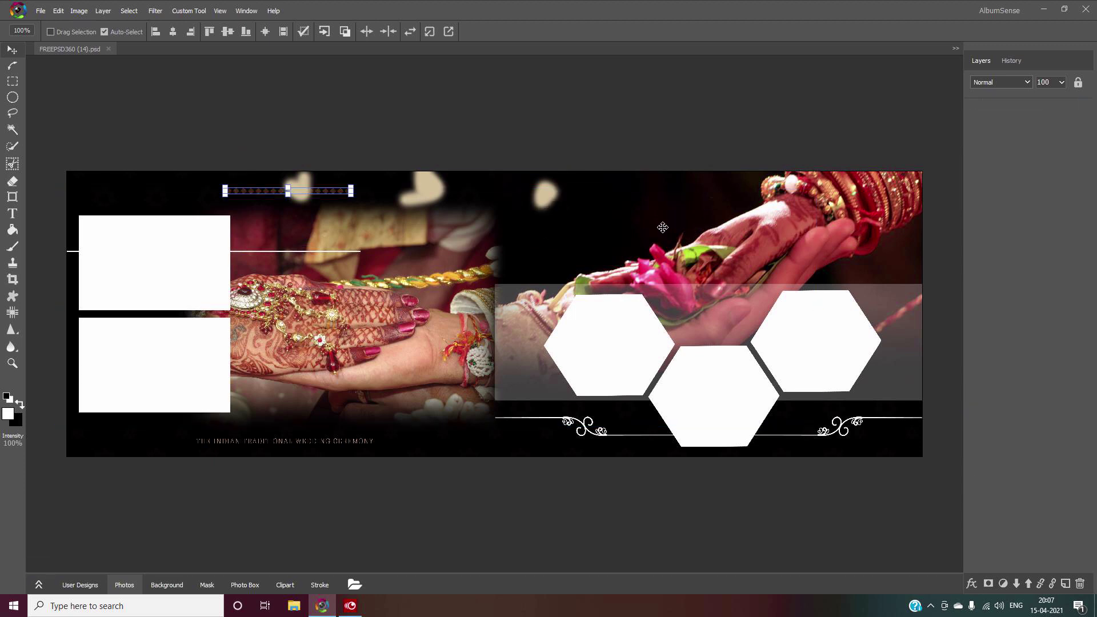
mouse_move(537, 195)
left_mouse_down()
mouse_move(773, 225)
mouse_move(767, 216)
left_mouse_up()
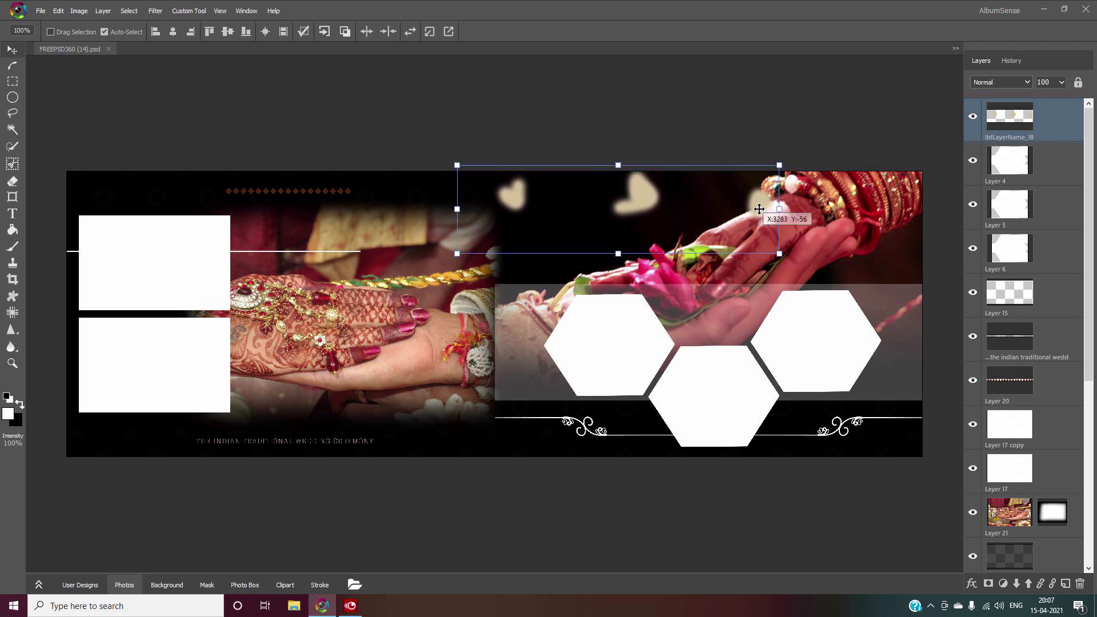
Drag Layer 15's thin border lines so they frame the top and bottom of the left page
left_click(171, 261)
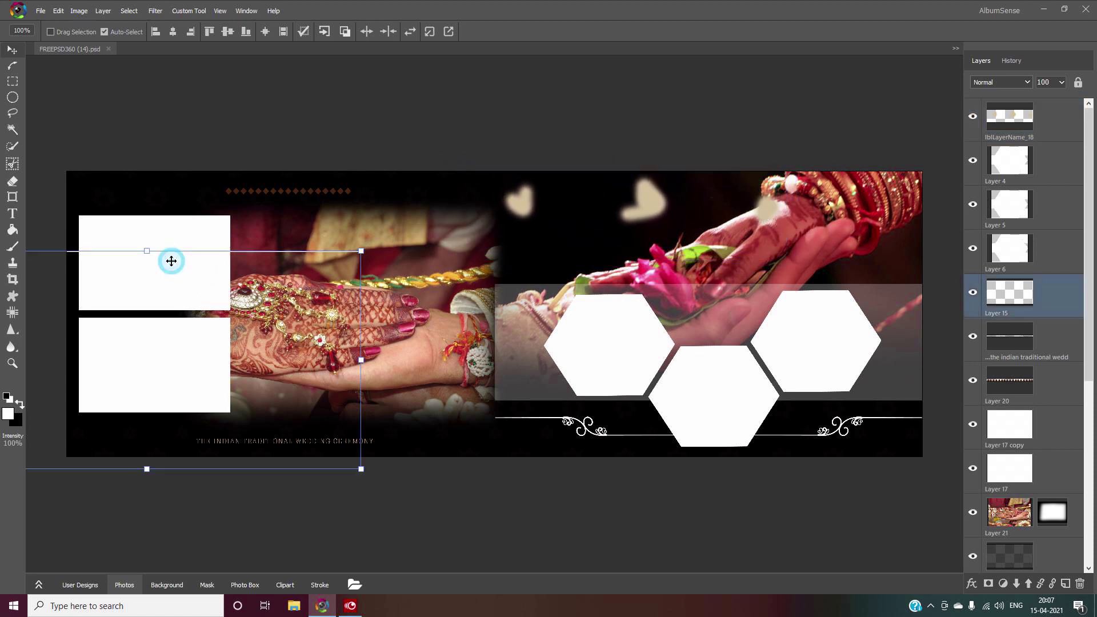
left_click(169, 244)
left_click(160, 359)
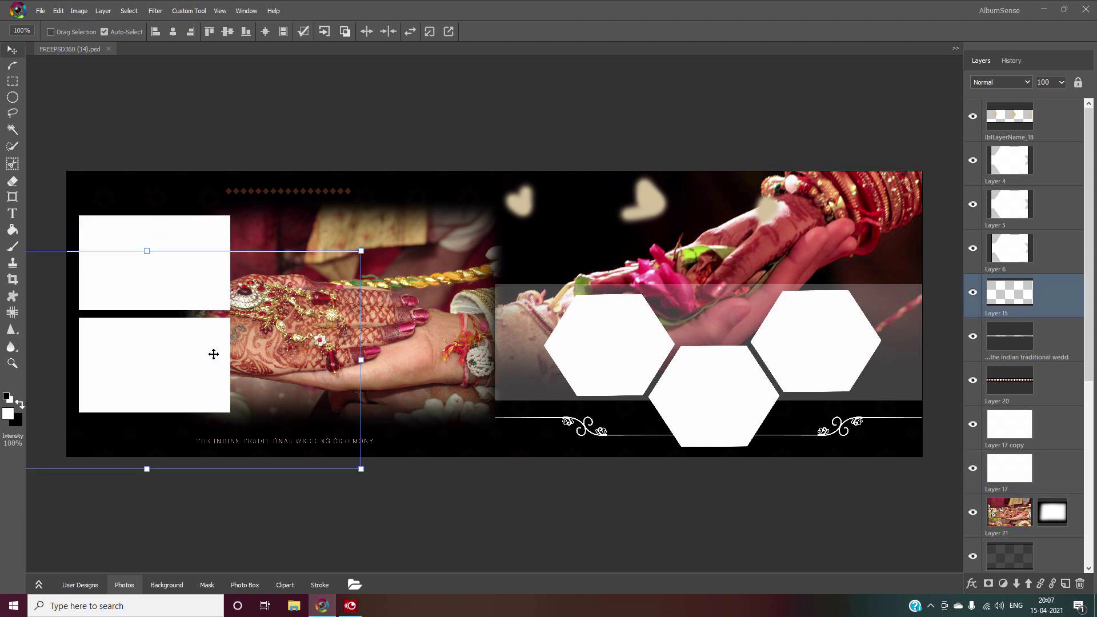
left_click(414, 330)
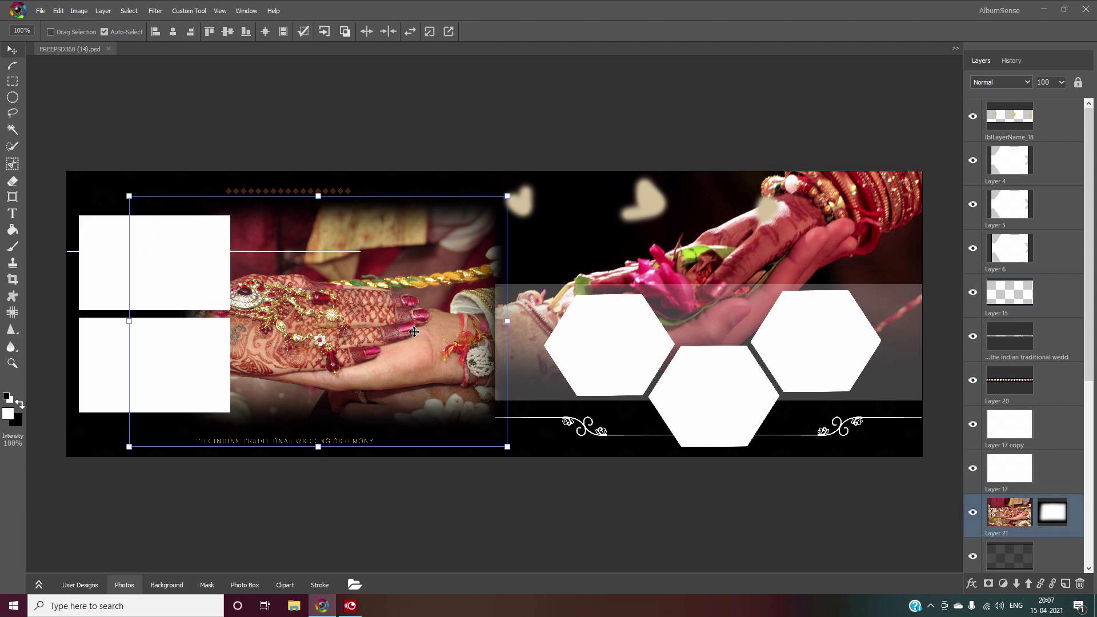
left_click(91, 432)
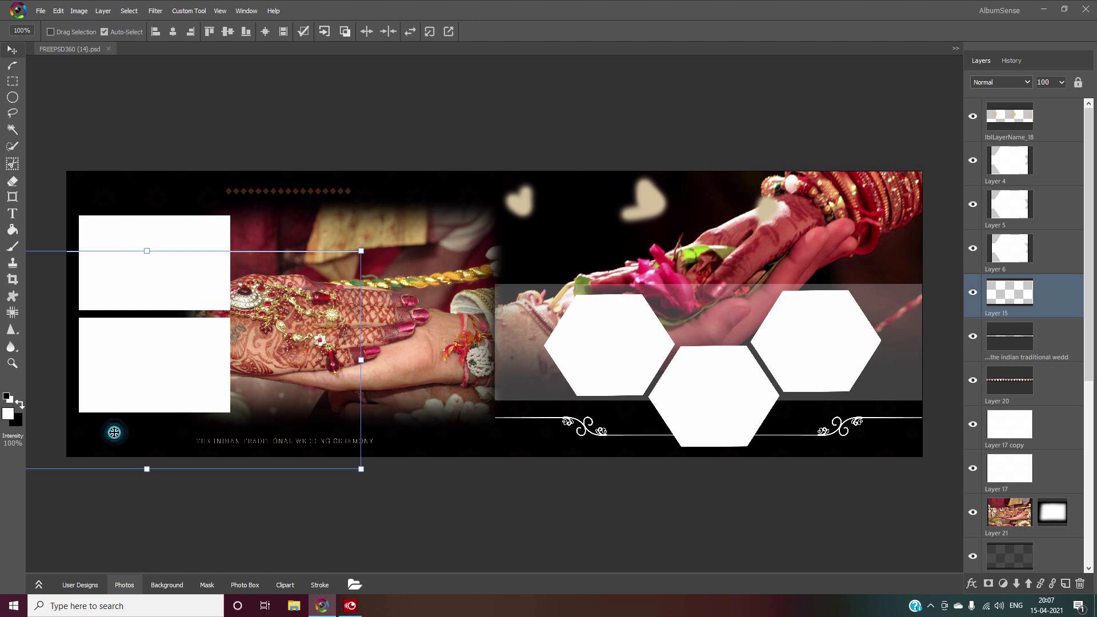
left_click_drag(114, 433, 256, 390)
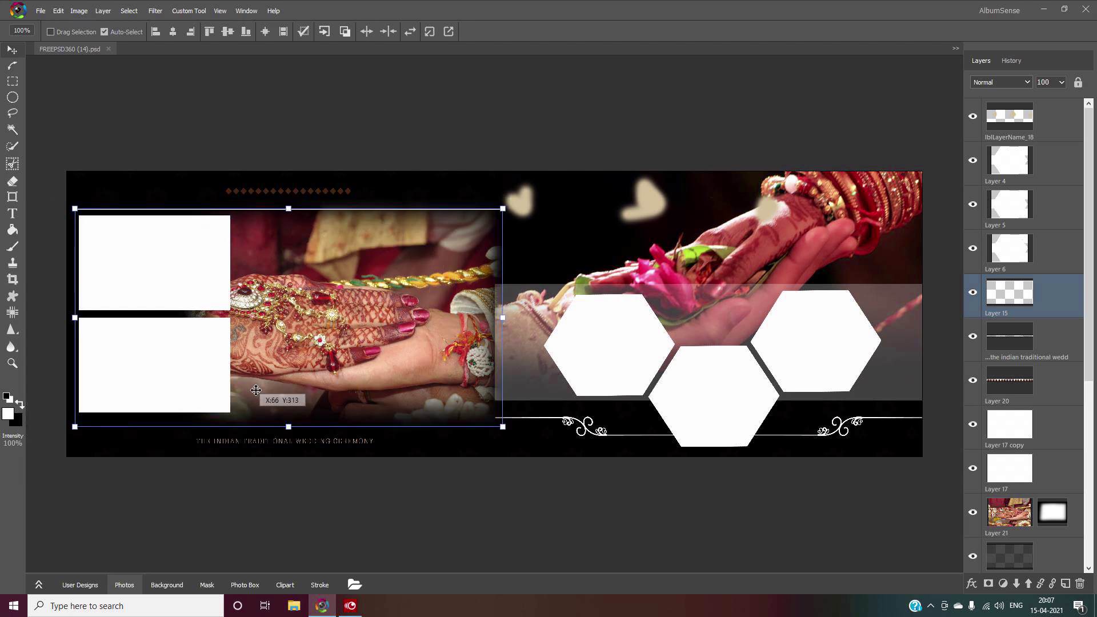
left_click(337, 526)
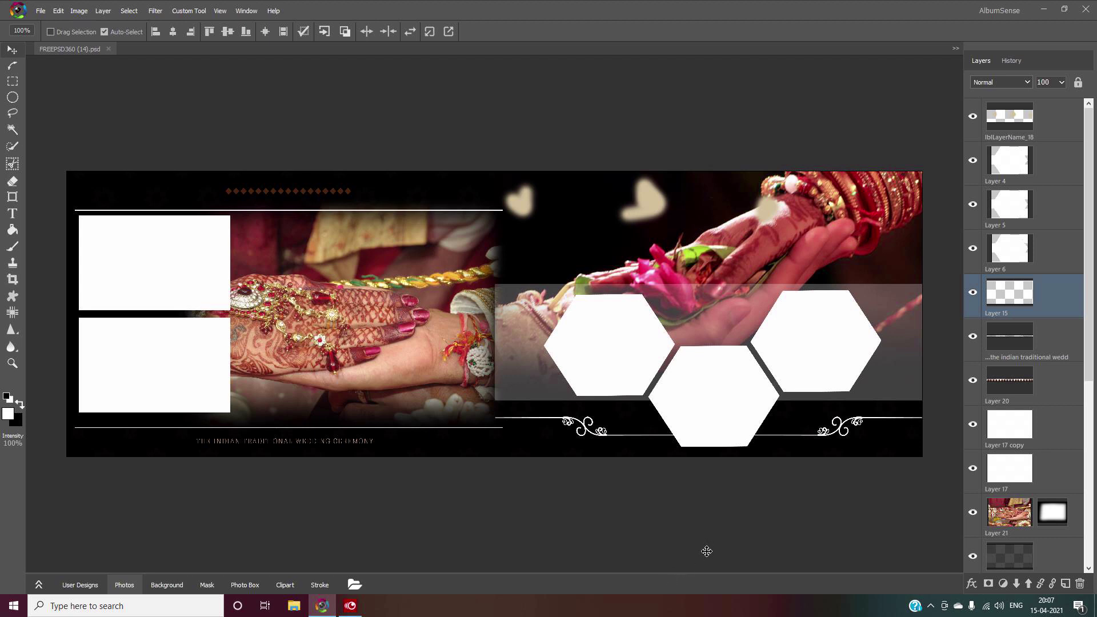
left_click(281, 212)
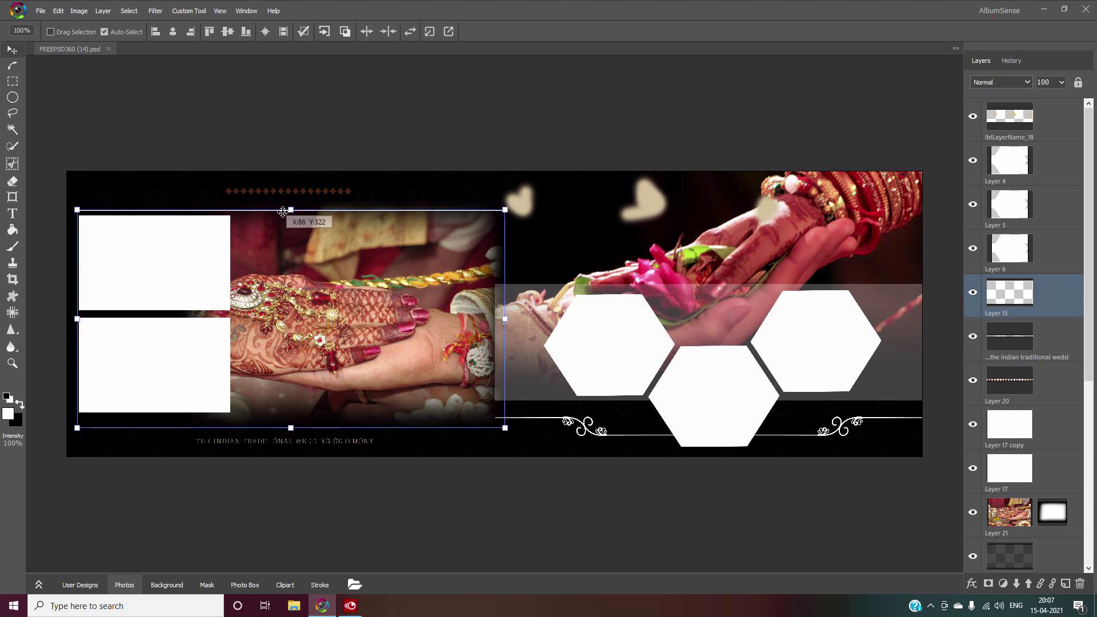
left_click(431, 520)
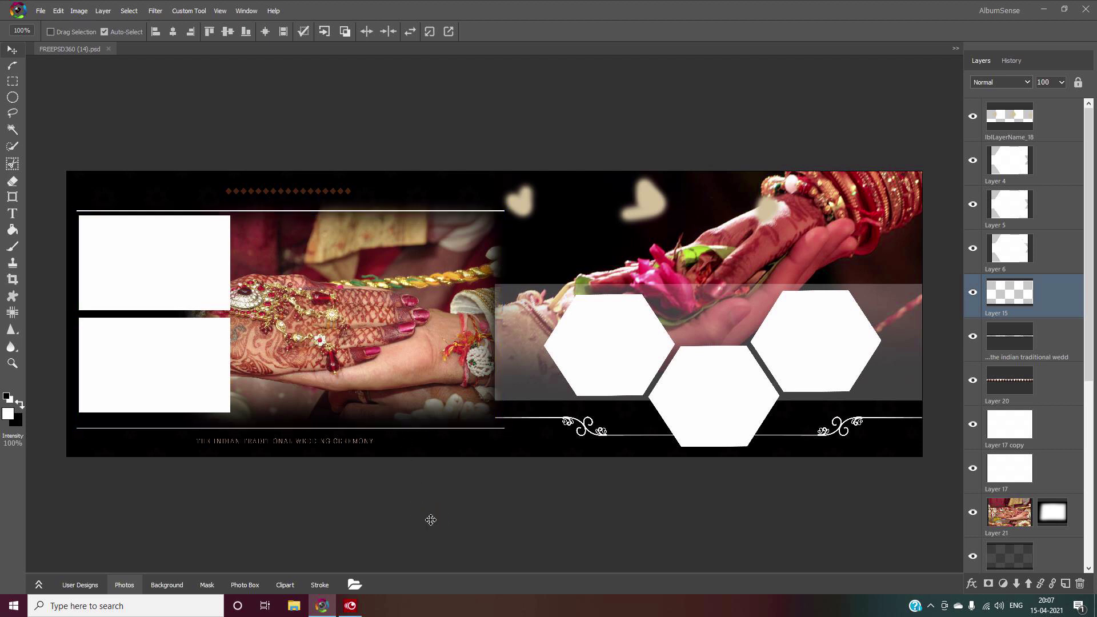
left_click(177, 261)
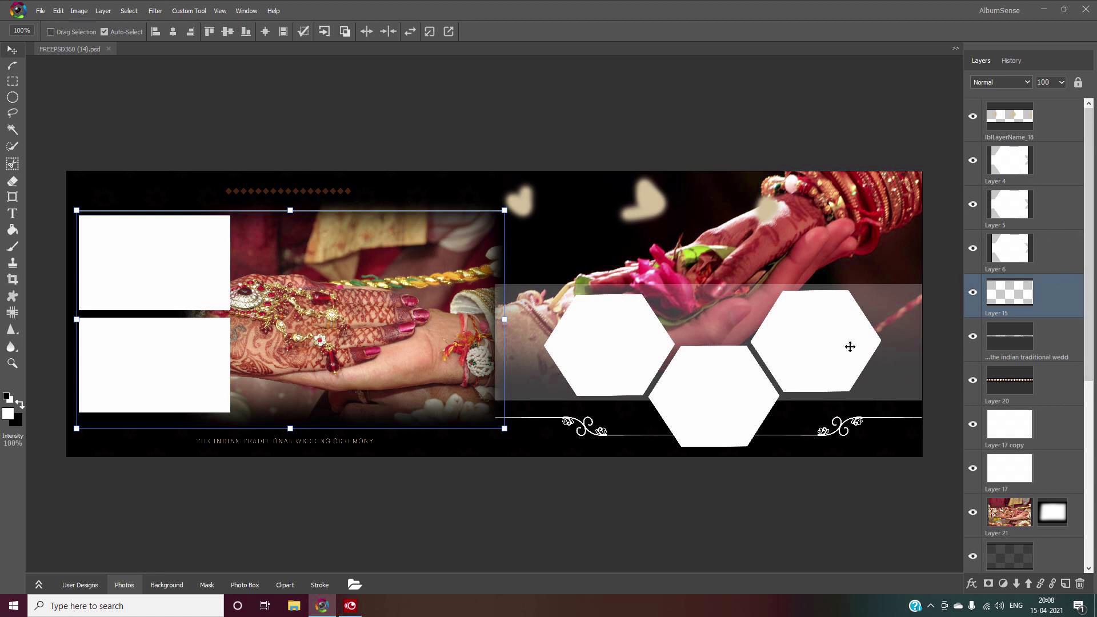
Try a mask on the left hexagon's Layer 4, then remove it
left_click(591, 359)
left_click(753, 406)
left_click(833, 358)
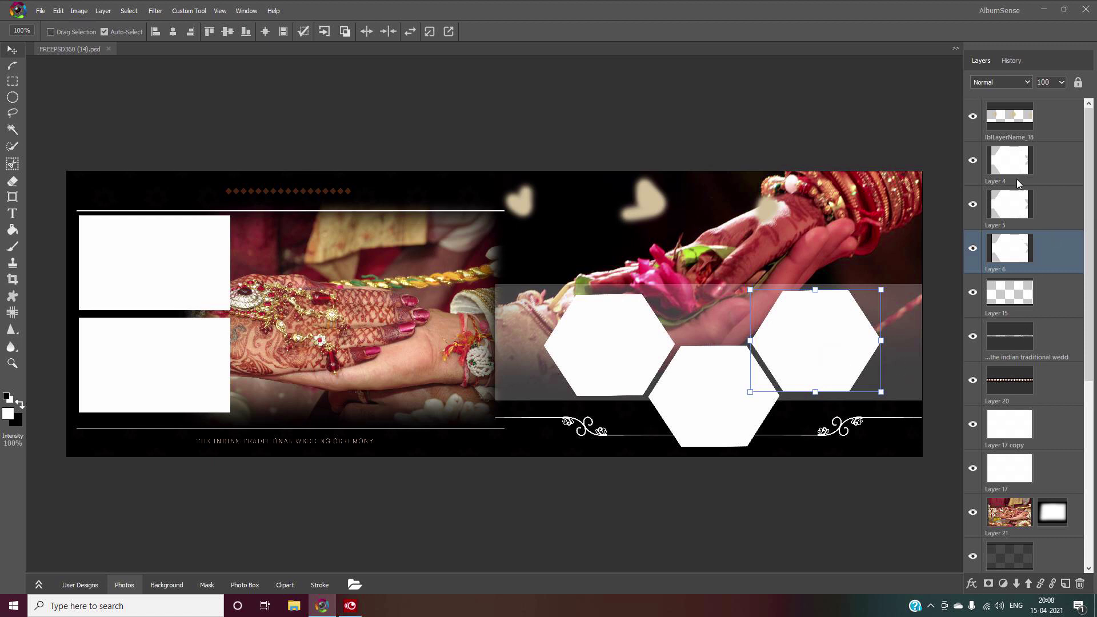
left_click(1011, 170)
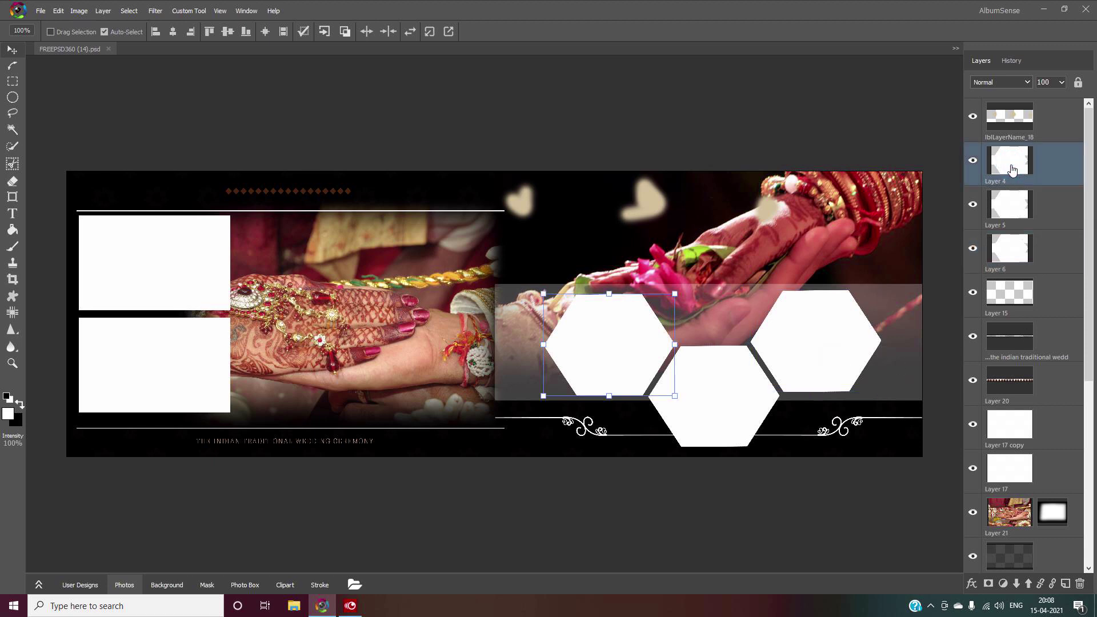
left_click(988, 584)
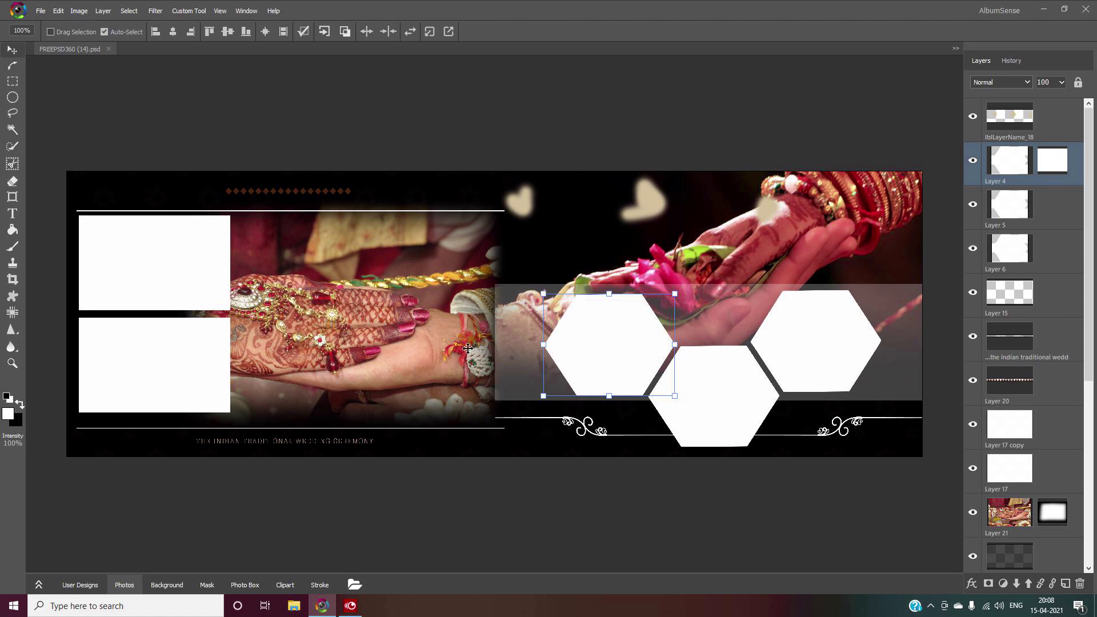
right_click(1052, 166)
left_click(1044, 186)
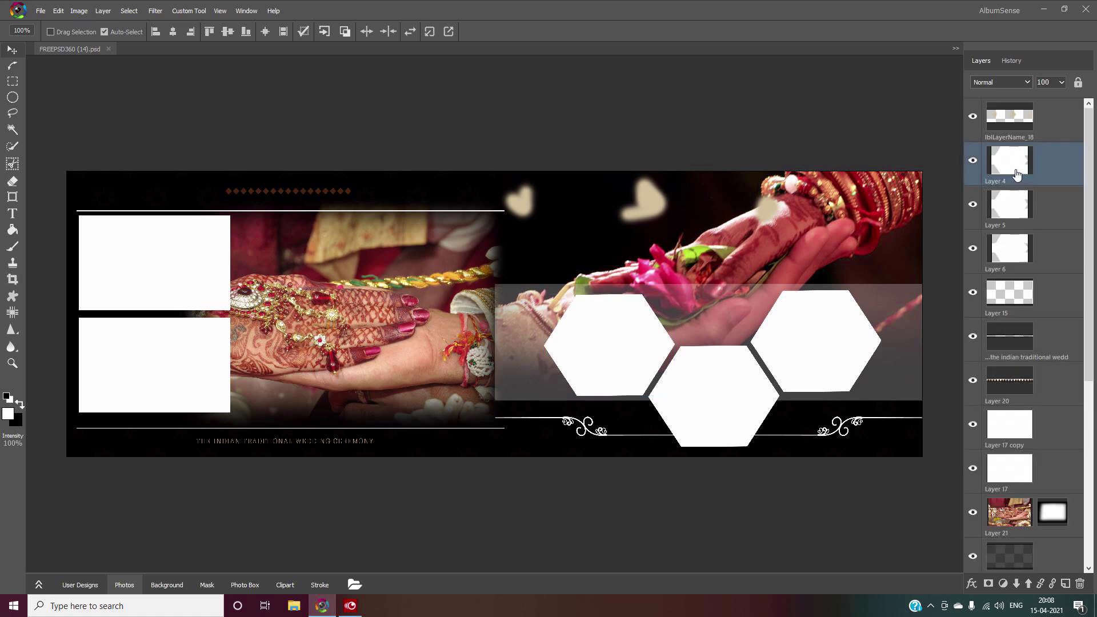
Add hexagon-shaped masks to the left and lower hexagon layers, Layers 4 and 5
left_click(1017, 174)
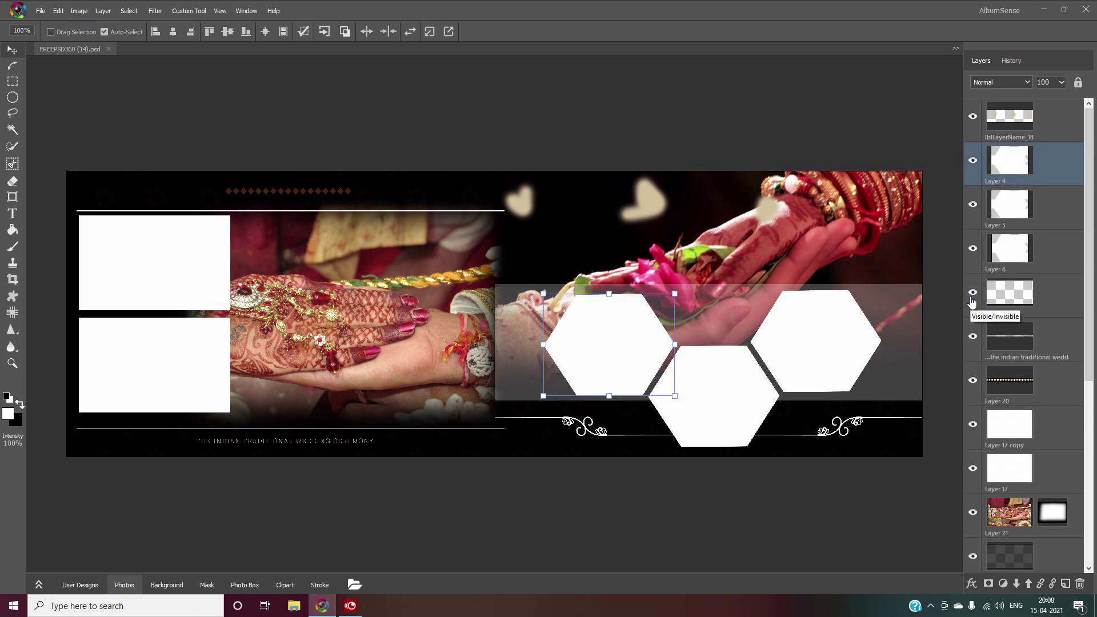
key("ctrl")
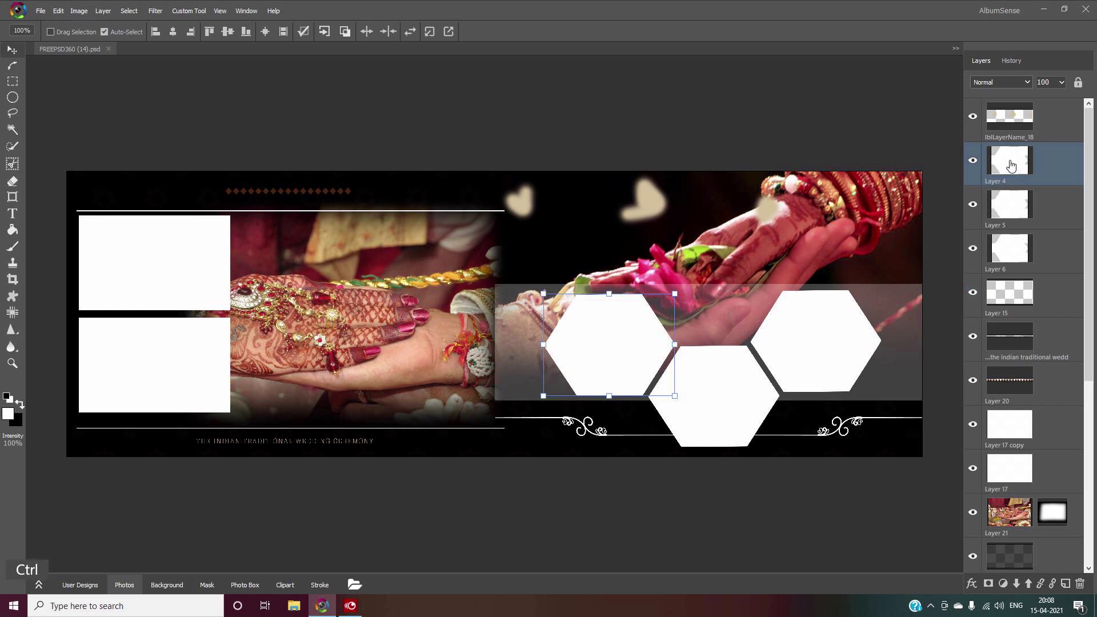
left_click(1011, 166, "ctrl")
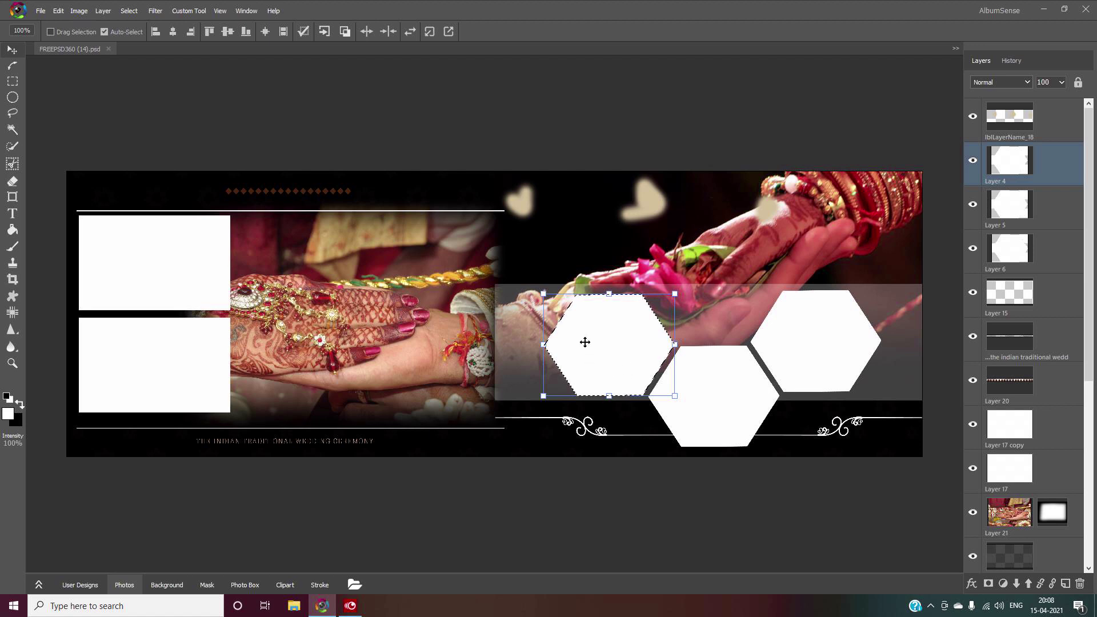
left_click(990, 581)
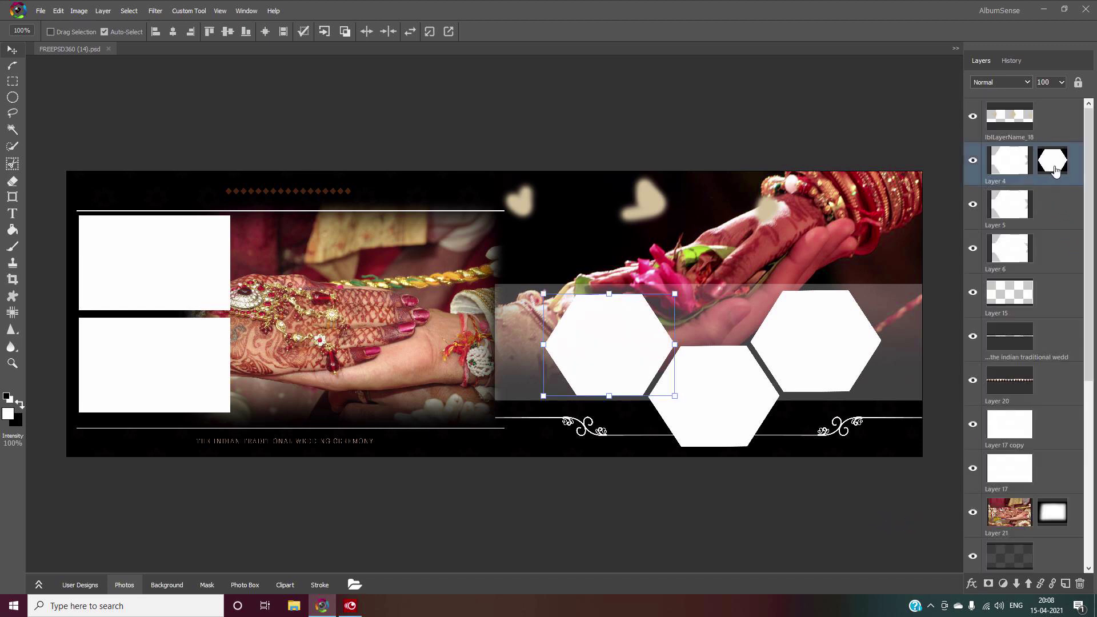
left_click(1017, 211, "ctrl")
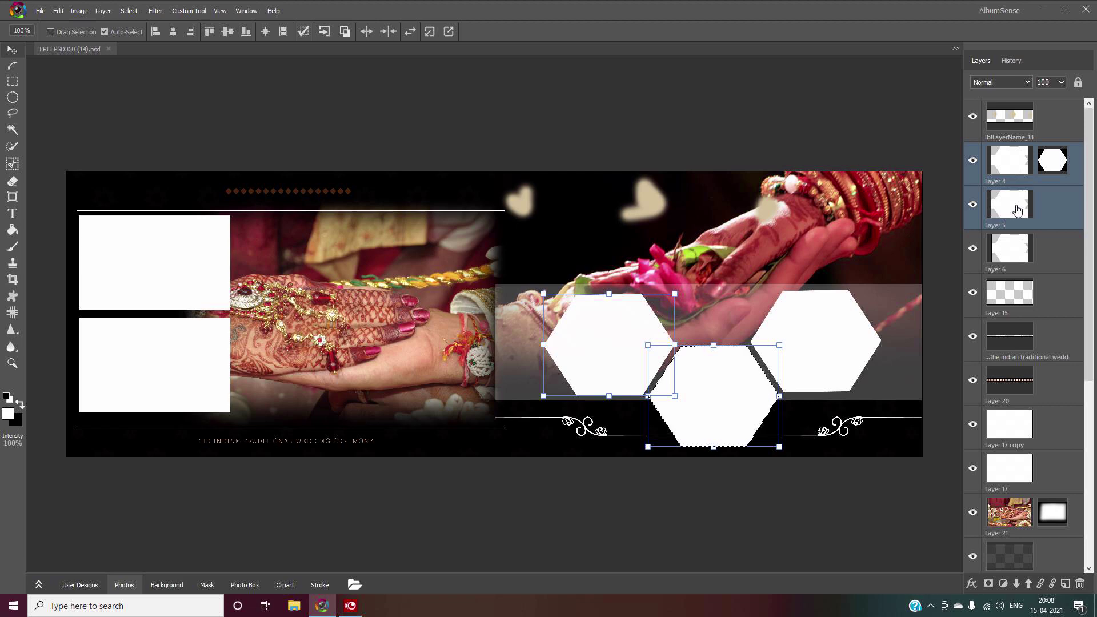
left_click(771, 495)
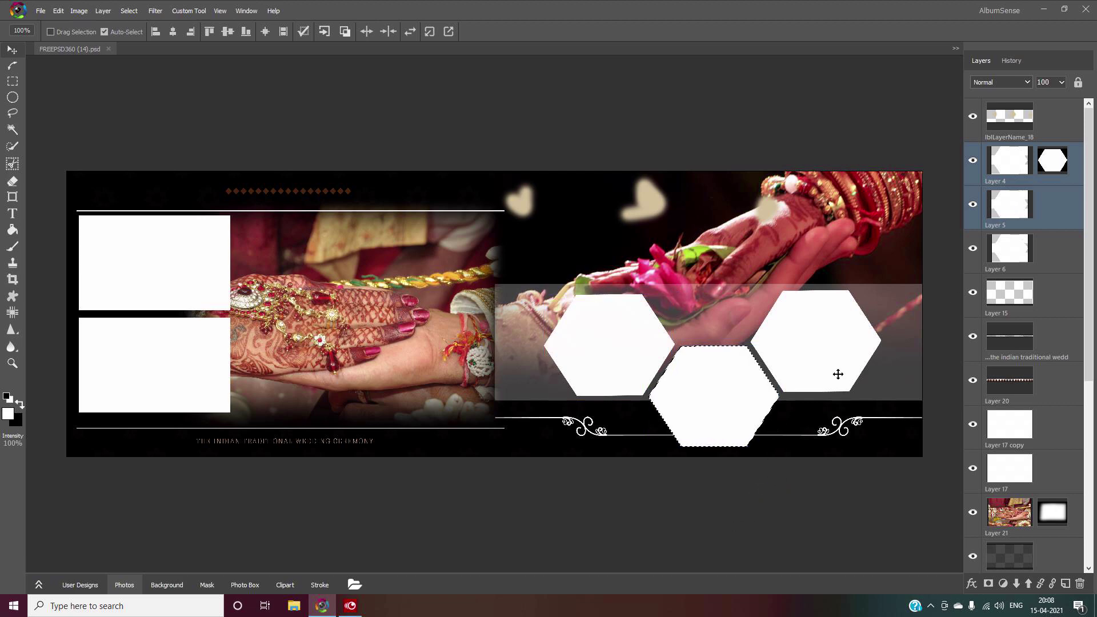
left_click(989, 584)
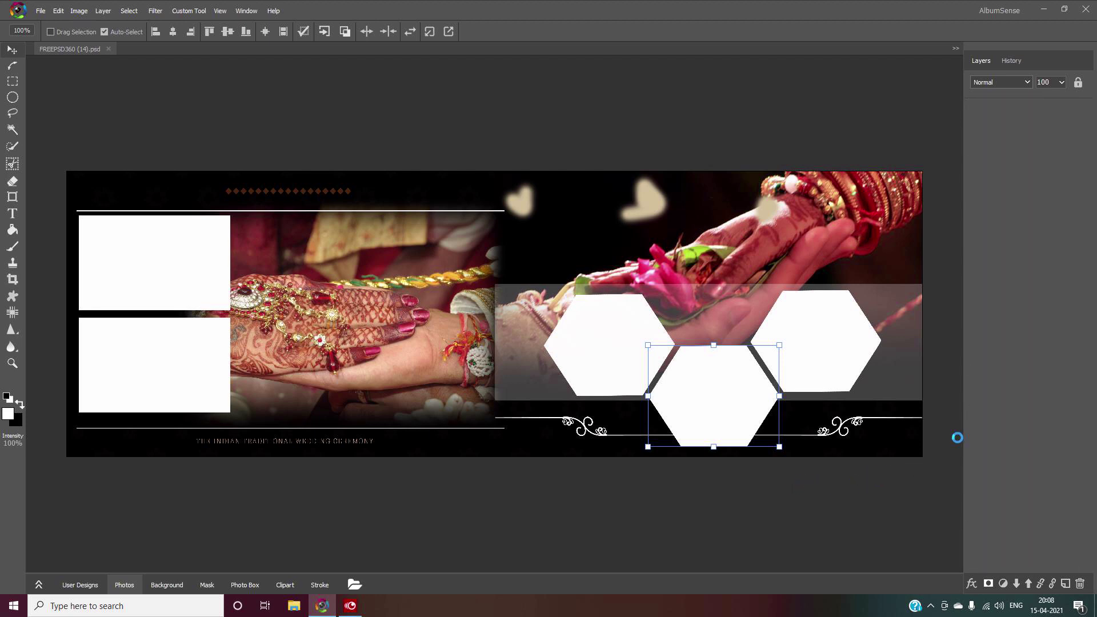
Mask the right hexagon's Layer 6 to its hexagon outline
left_click(862, 338)
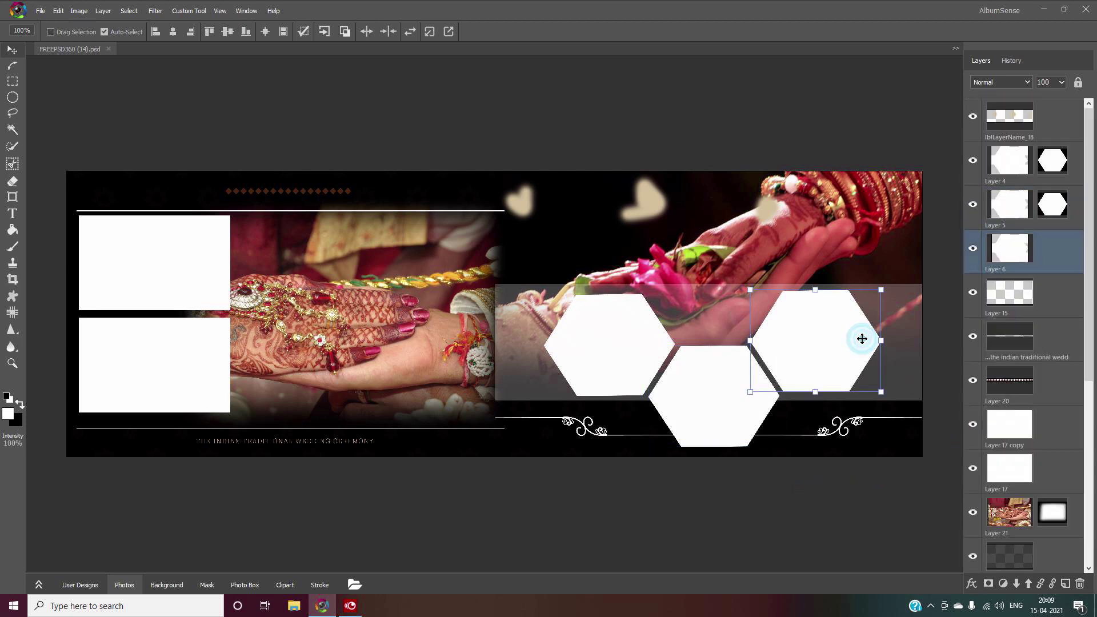
key("ctrl")
left_click(1008, 253, "ctrl")
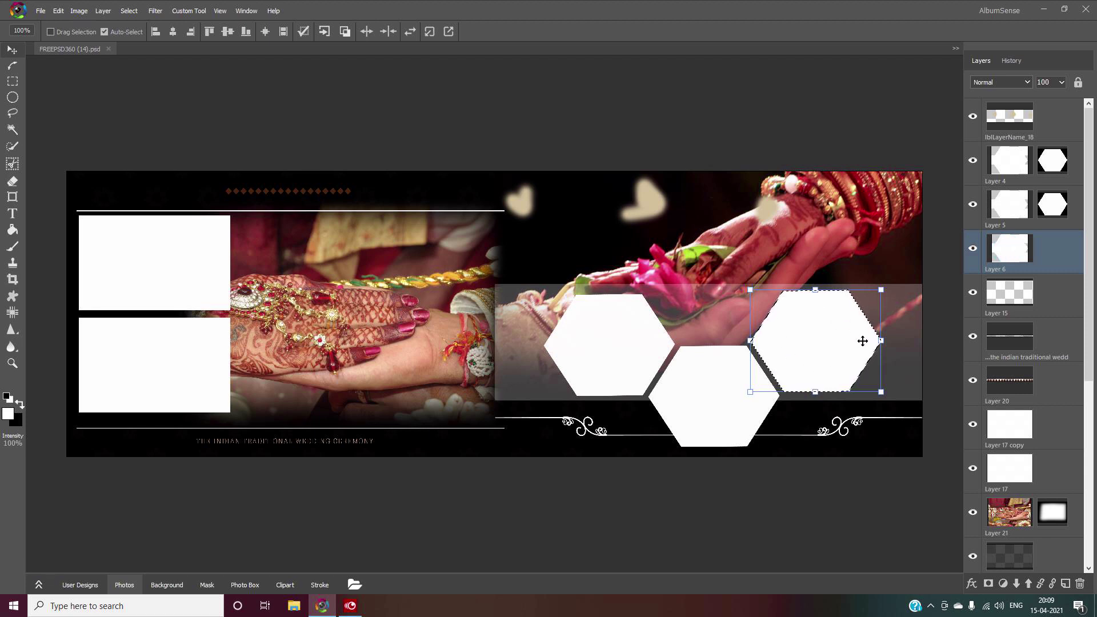
left_click(988, 583)
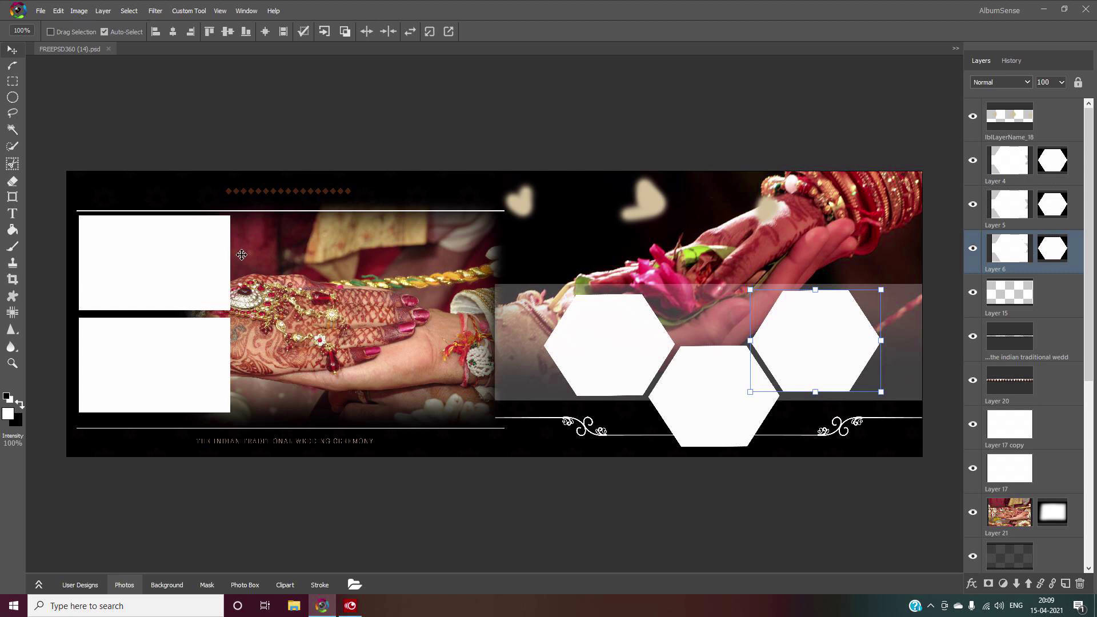
left_click(1014, 435)
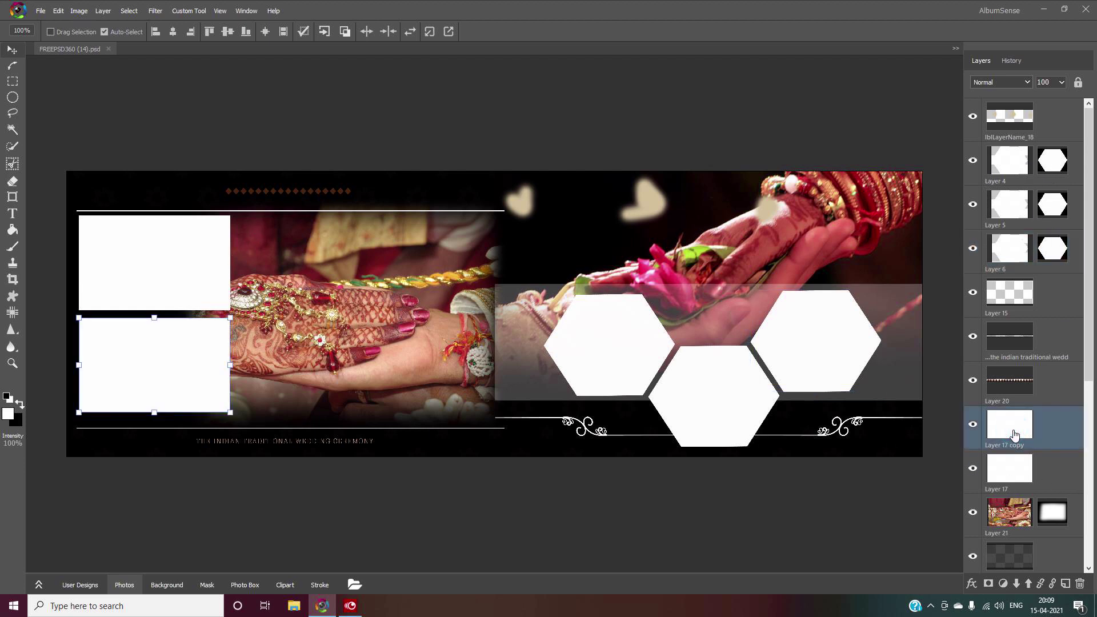
Add layer masks to Layer 17 copy (lower box) and Layer 17 (upper box)
left_click(1009, 485)
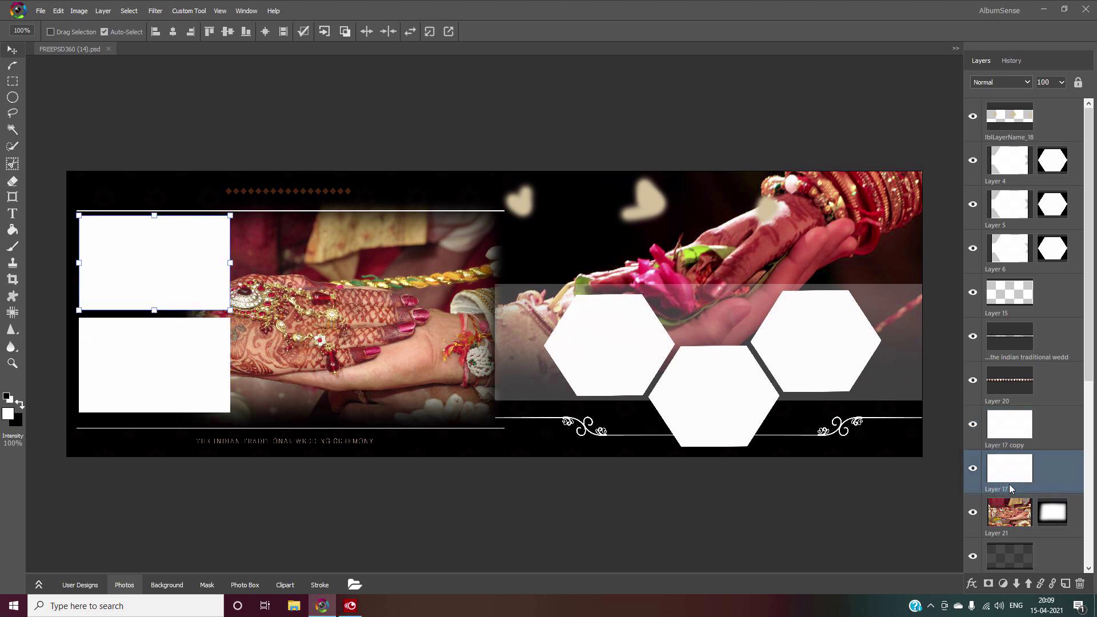
left_click(1014, 434)
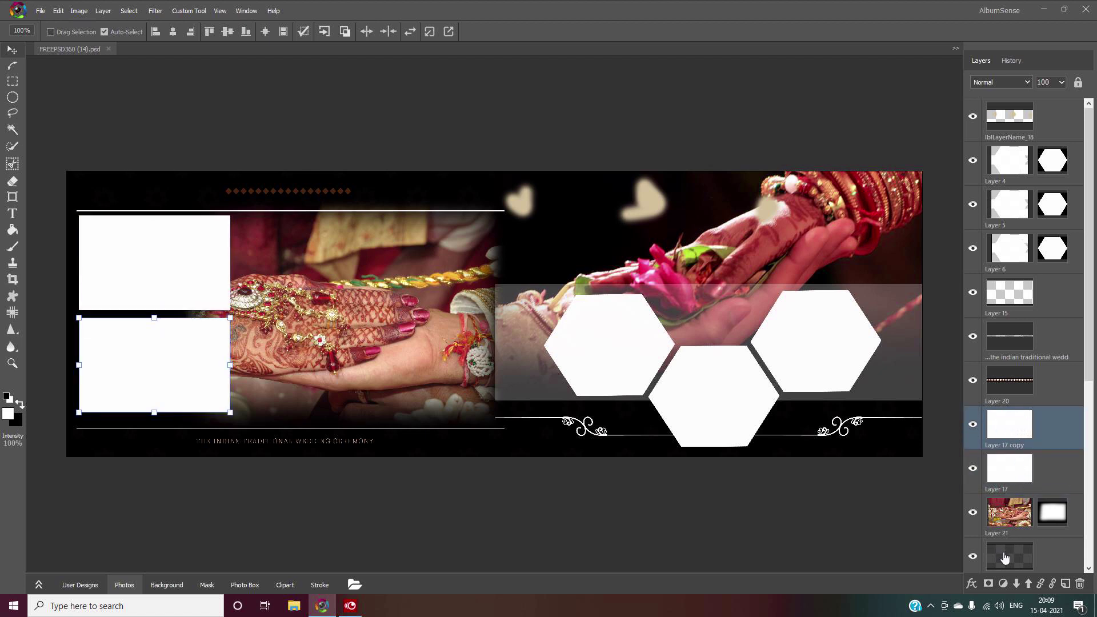
left_click(988, 582)
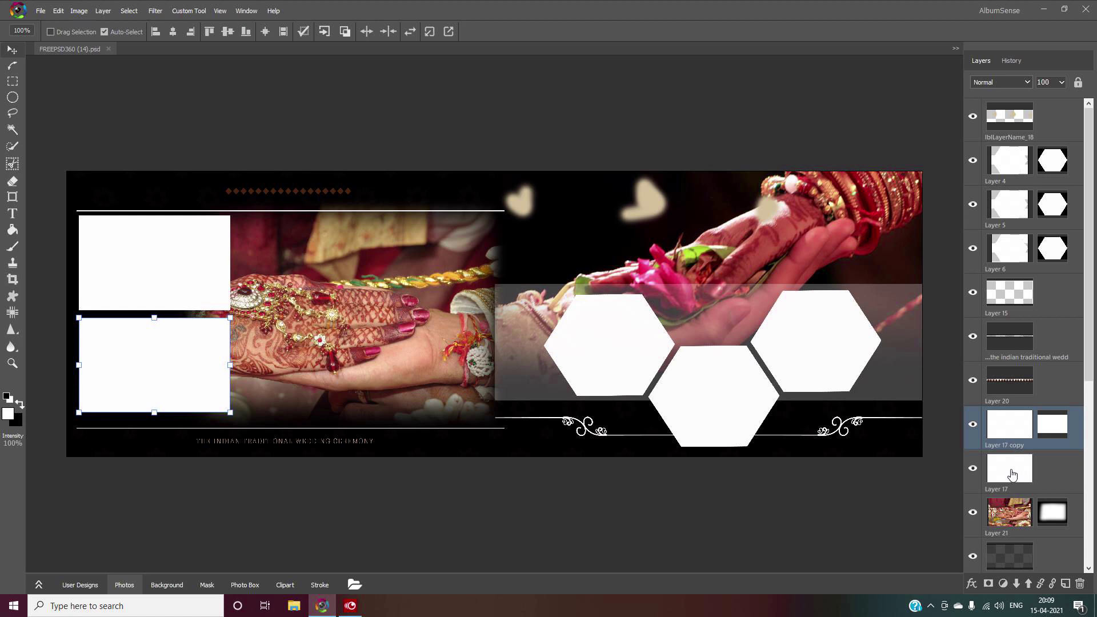
left_click(1012, 475)
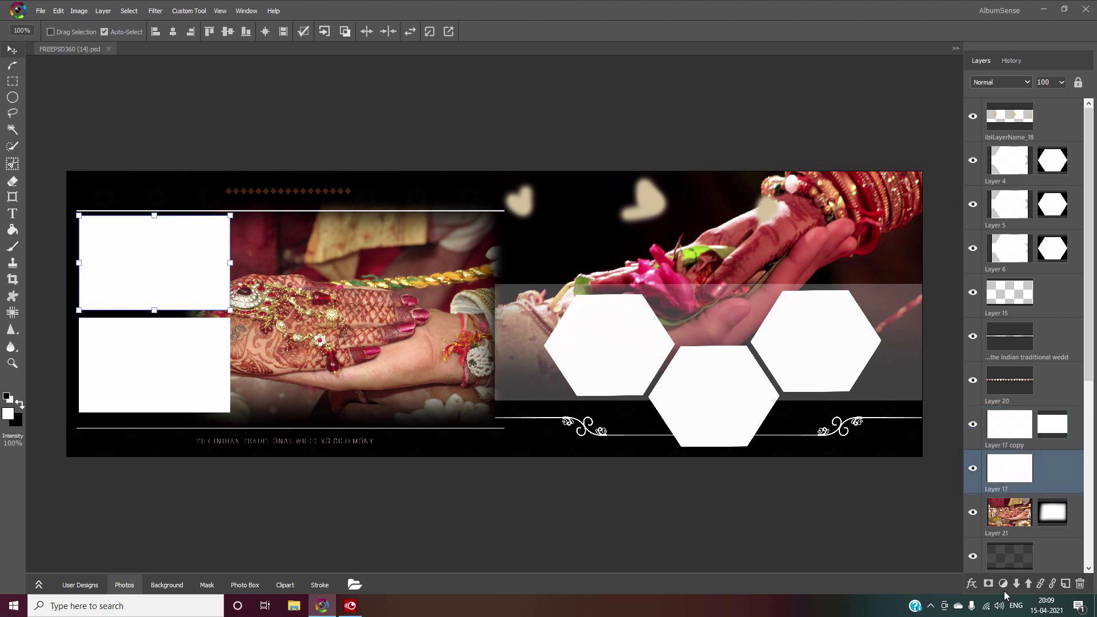
left_click(989, 583)
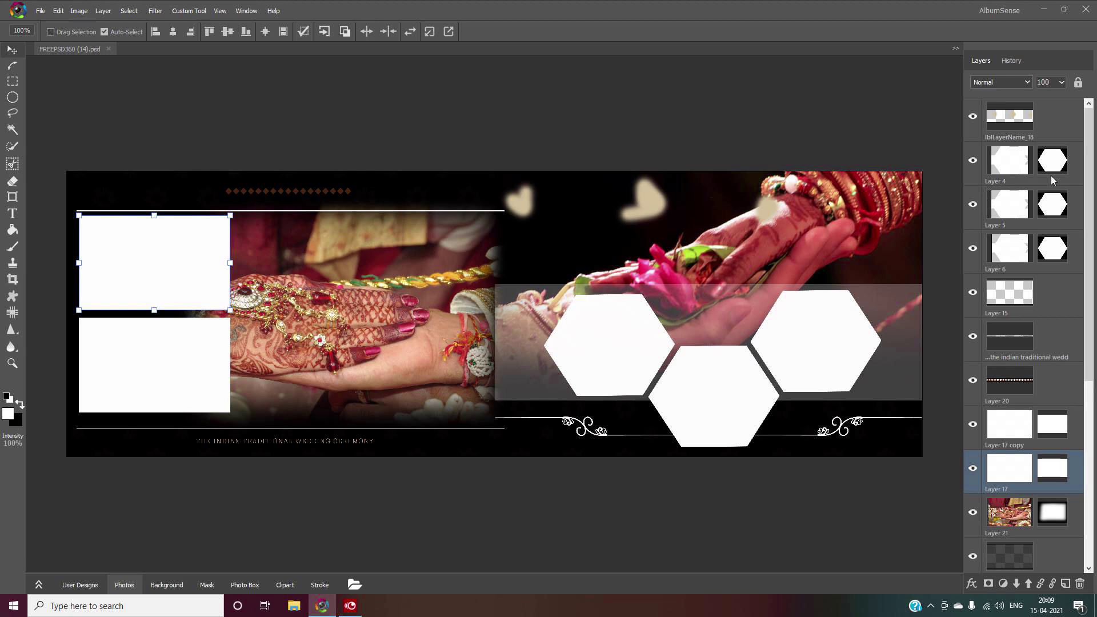
Select the spread background and the large left- and right-page photo layers
left_click(781, 199)
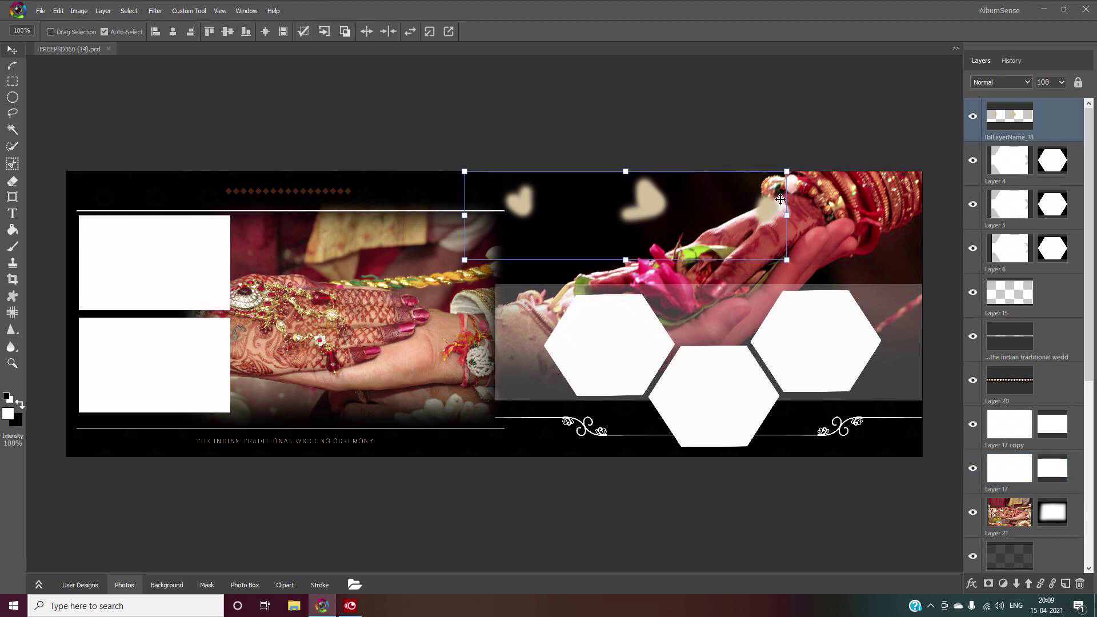
left_click(831, 193)
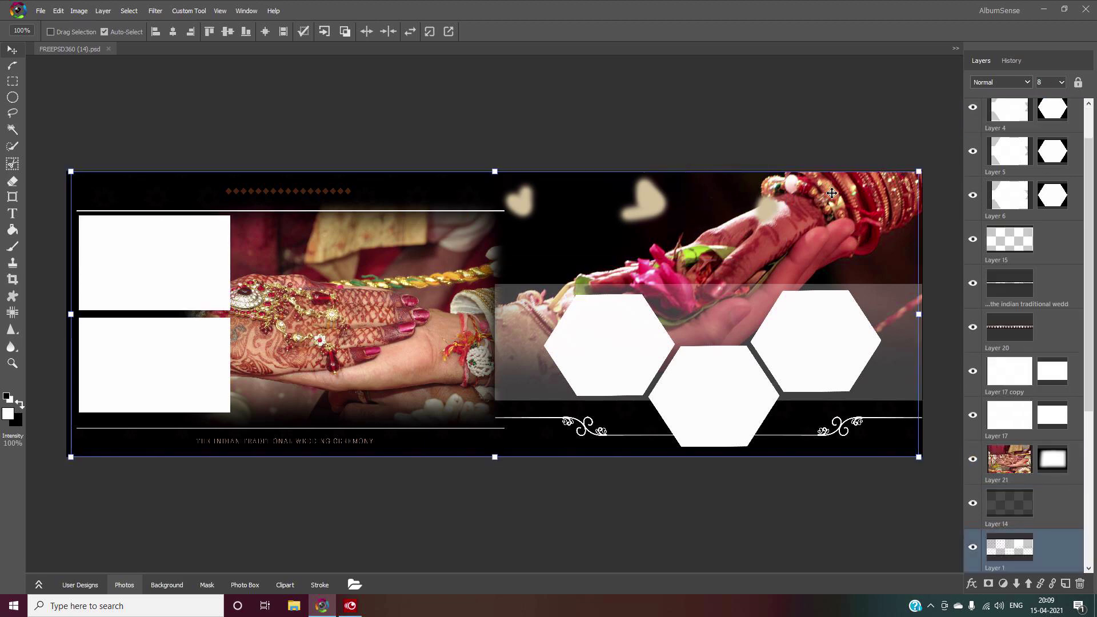
left_click(1009, 466)
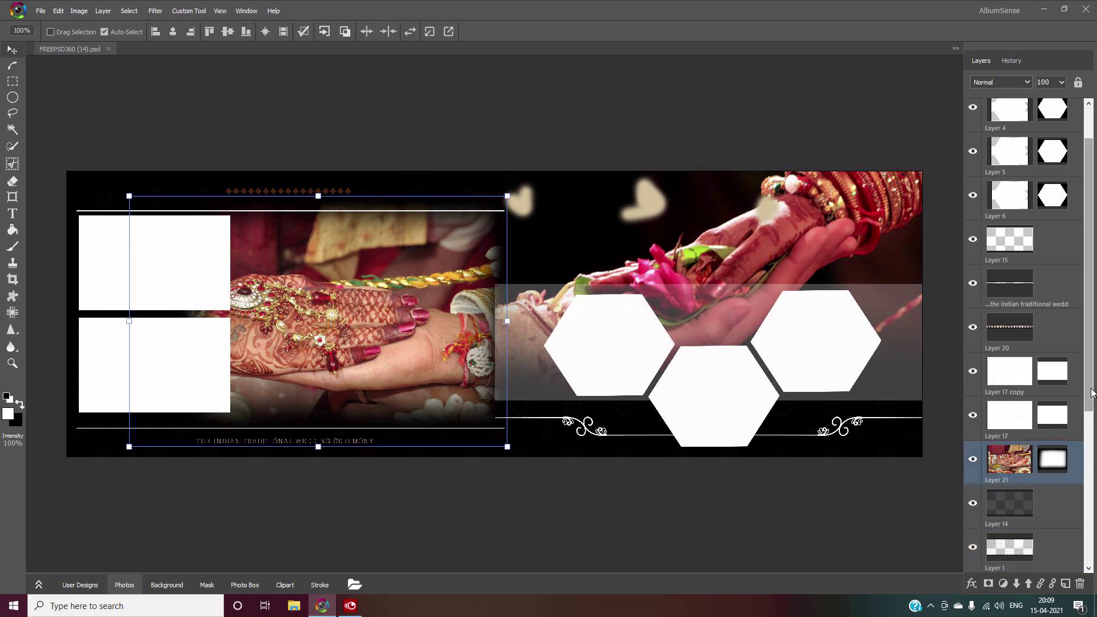
scroll(1089, 480, "down", 3)
scroll(1089, 480, "down", 1)
left_click(1009, 436)
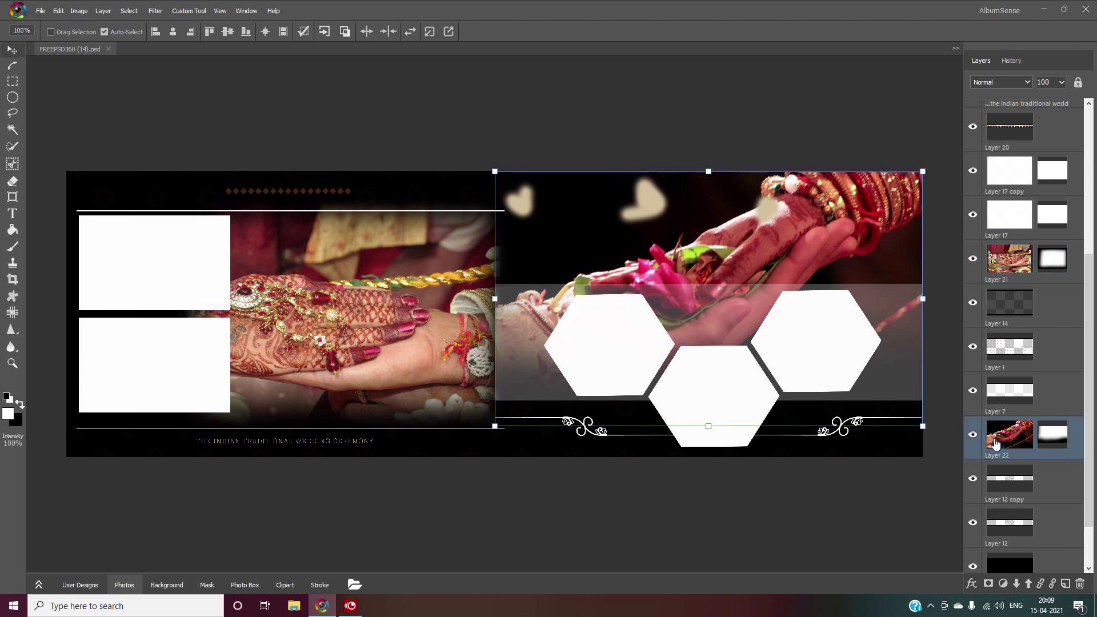
Hide and reshow both large photos to check them, leaving both visible
left_click(973, 438)
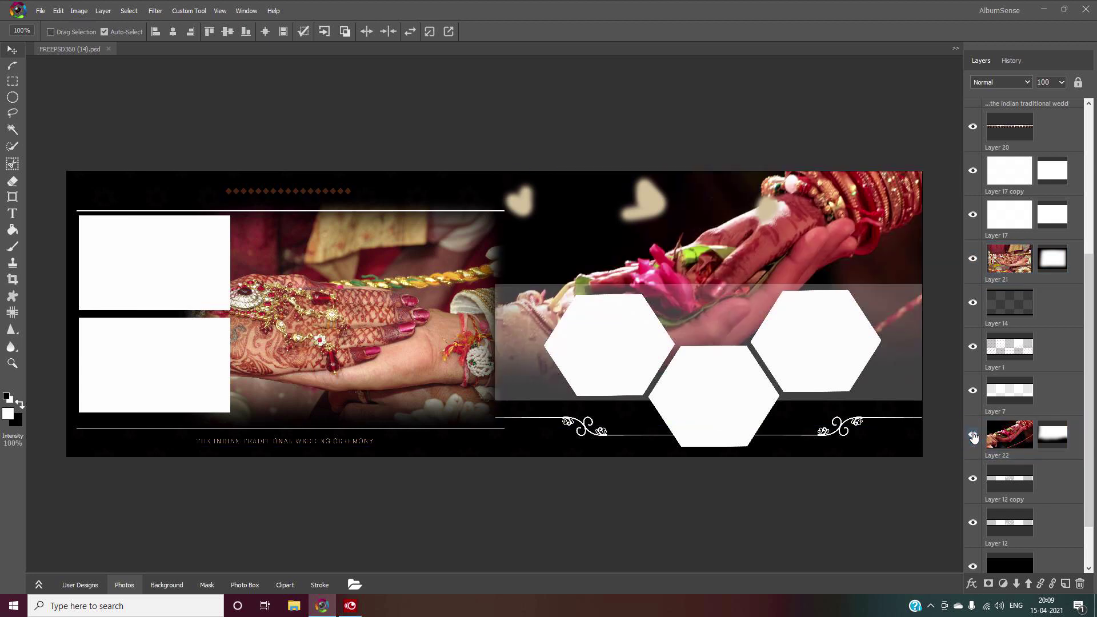
left_click(974, 437)
left_click(973, 258)
left_click(974, 259)
left_click(974, 258)
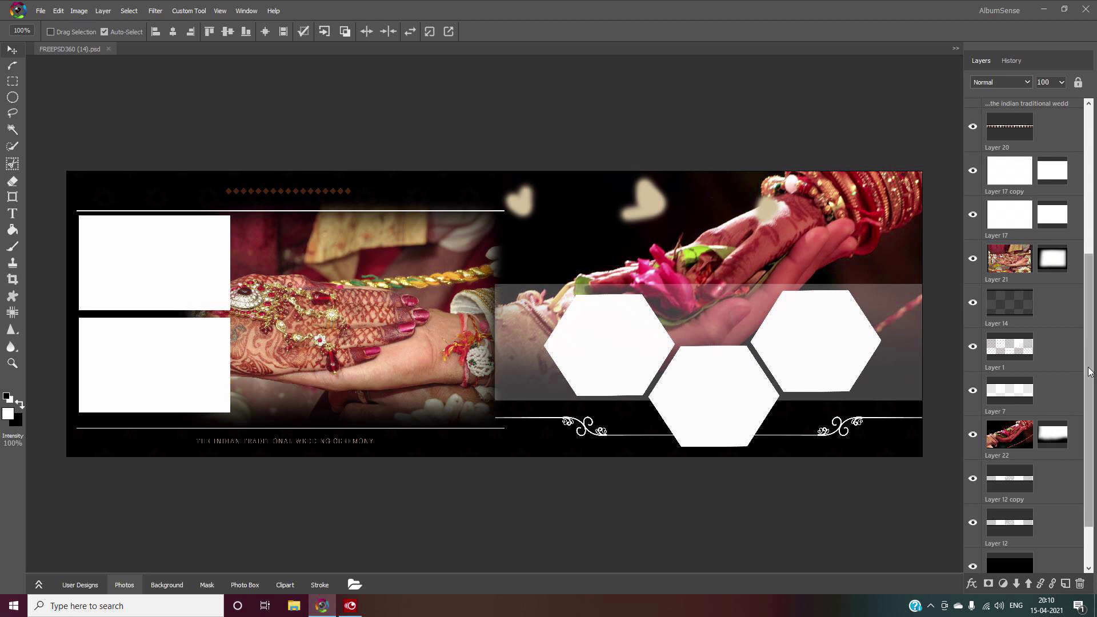
scroll(1095, 329, "up", 2)
scroll(1095, 330, "down", 1)
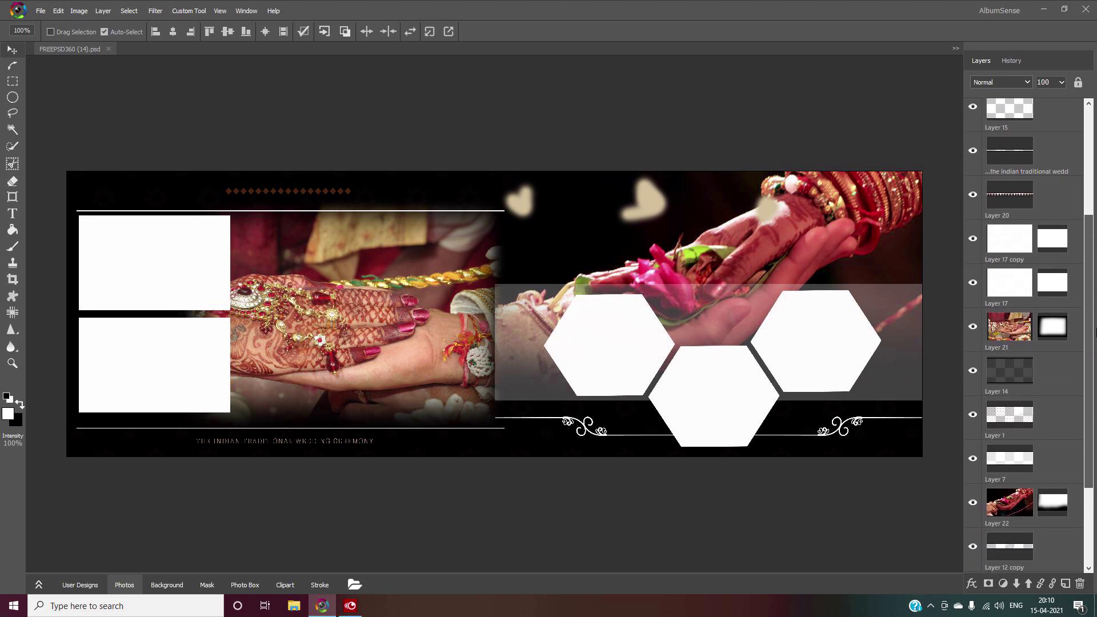
scroll(1096, 330, "up", 2)
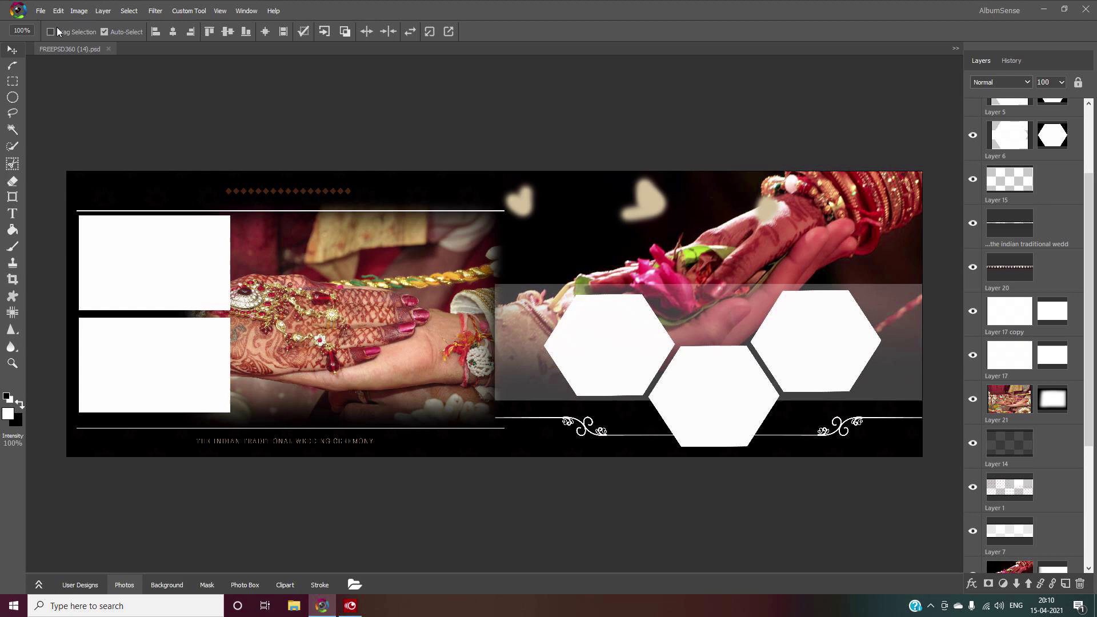
left_click(41, 10)
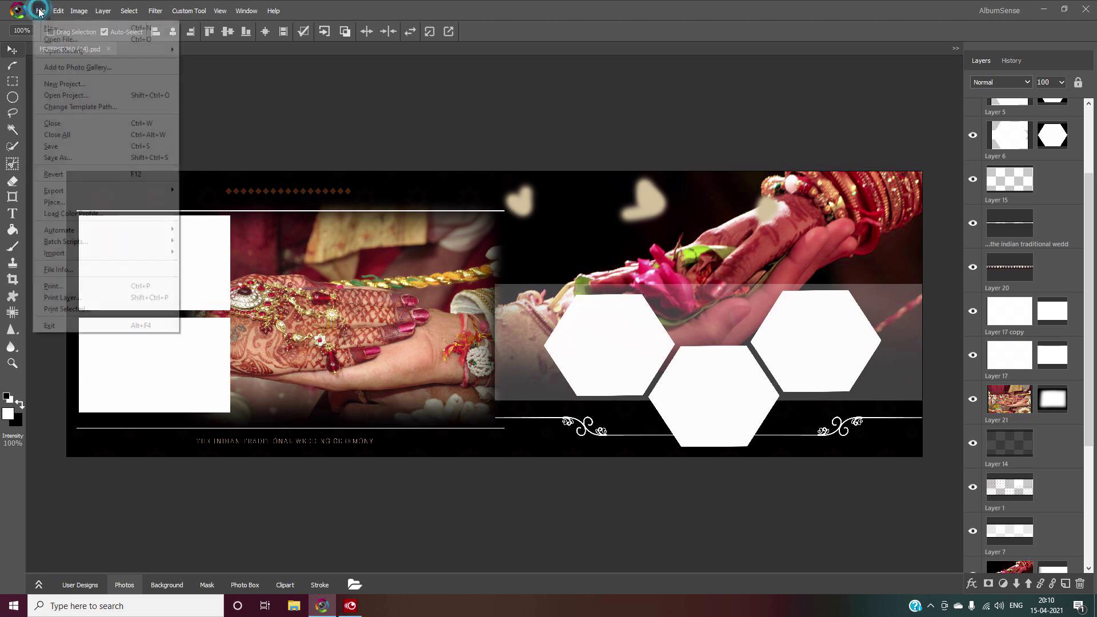
Start Save As and browse to the PhotoSense folder on DATA (D:)
left_click(55, 160)
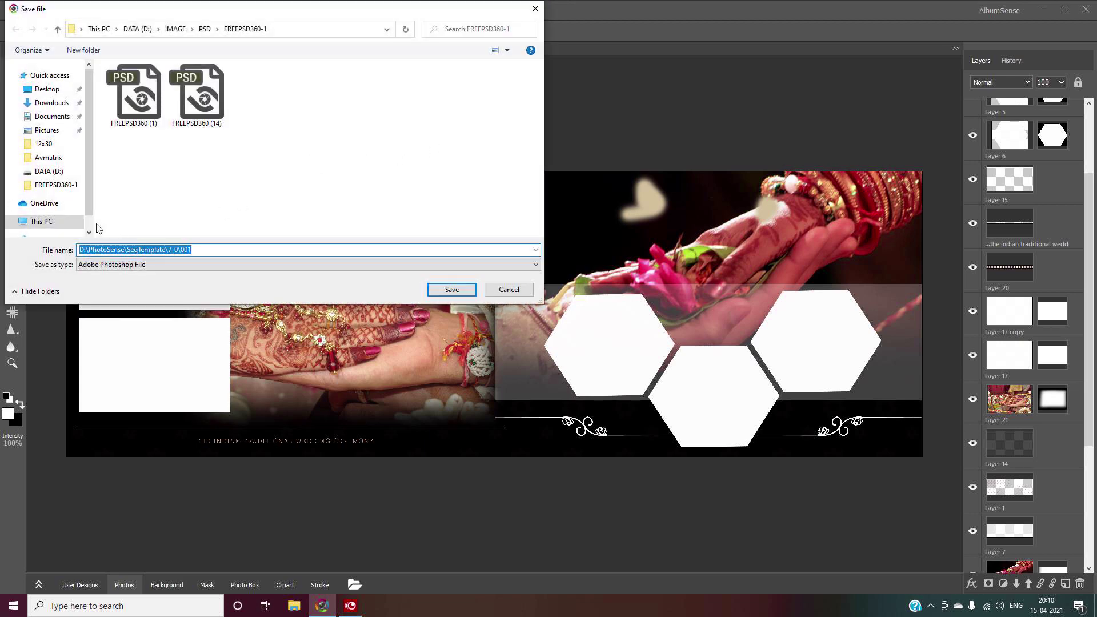
left_click(136, 30)
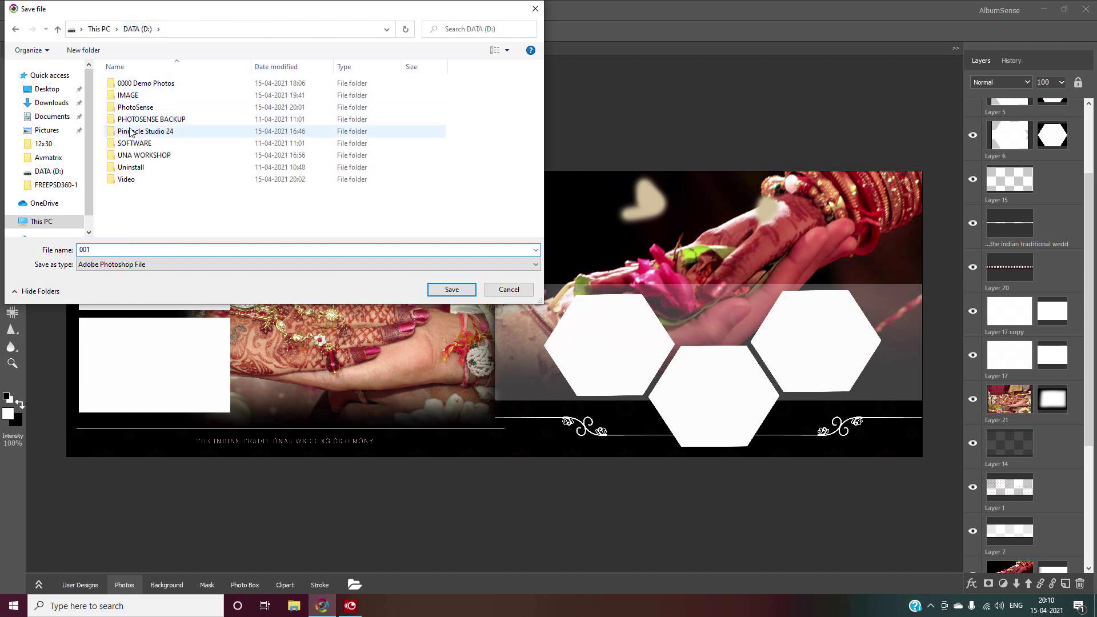
double_click(138, 107)
left_click(225, 189)
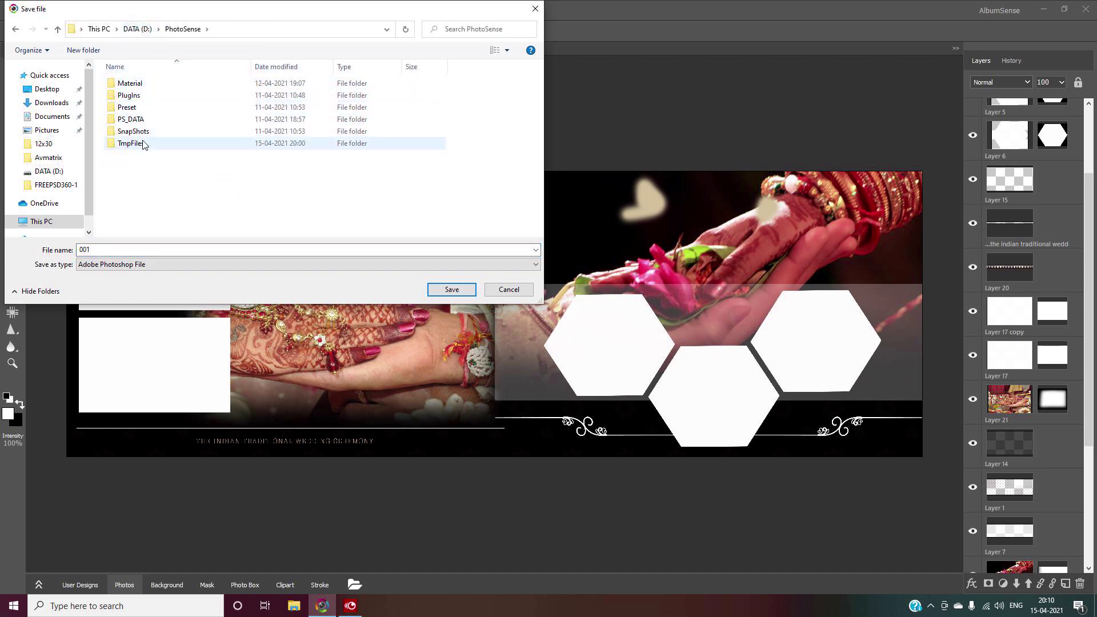
Create a SeqTemplate folder inside PhotoSense and open it
right_click(202, 186)
mouse_move(257, 307)
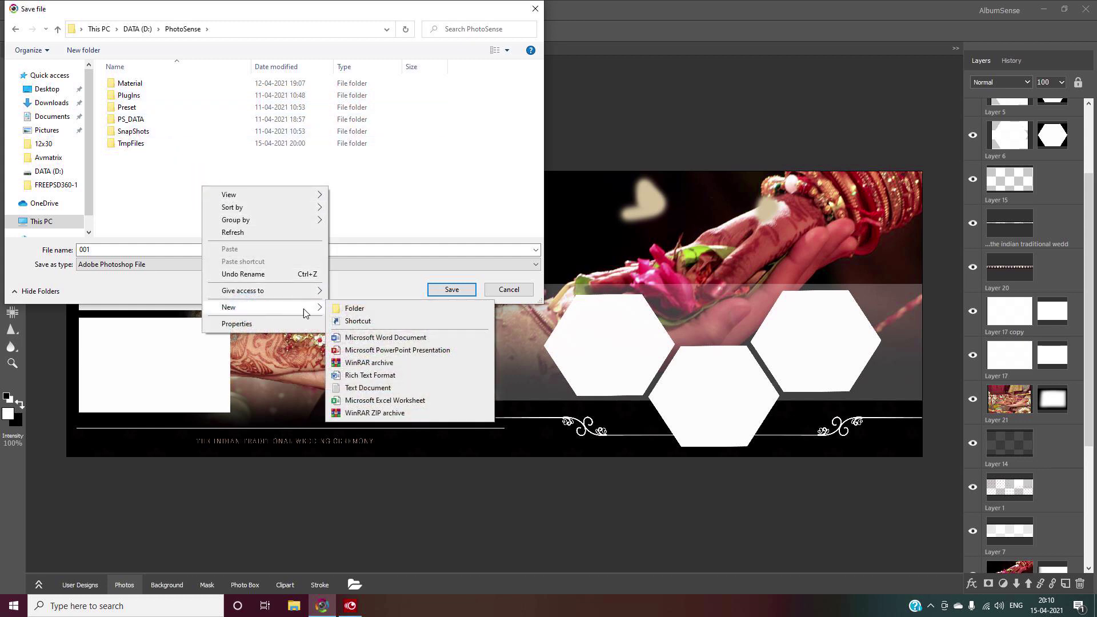
left_click(354, 308)
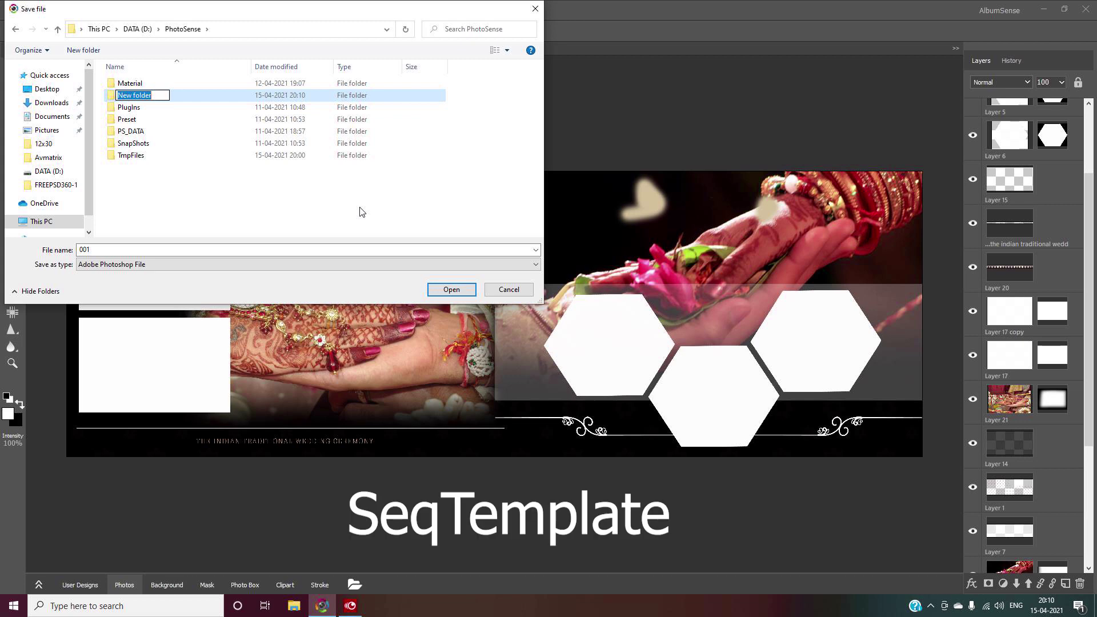
type("s")
key("BackSpace")
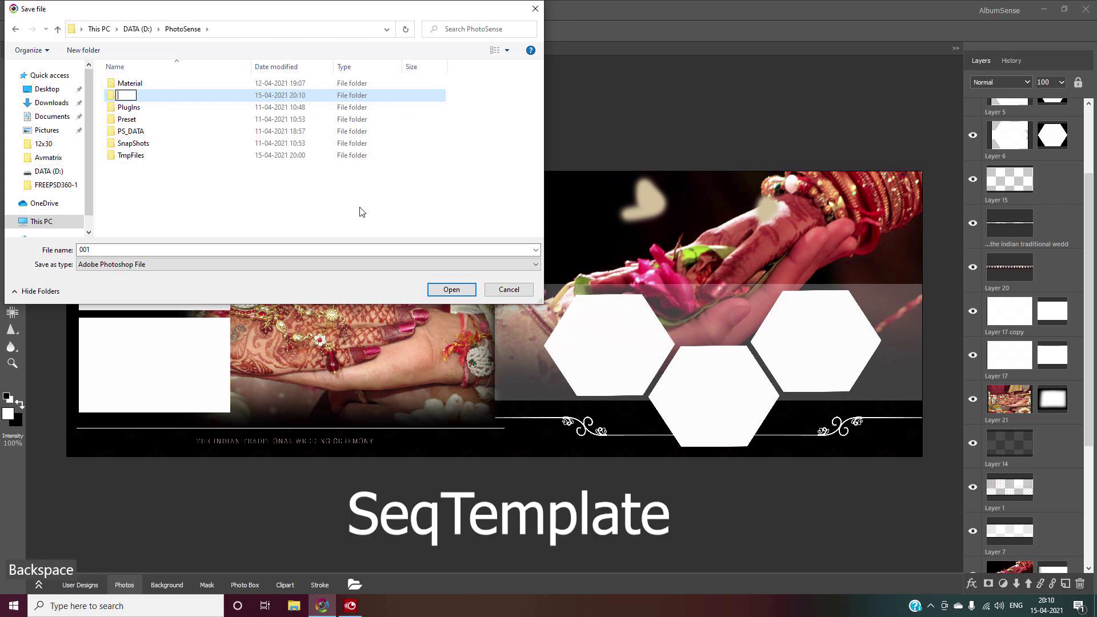
key("Caps_Lock")
type("Seq")
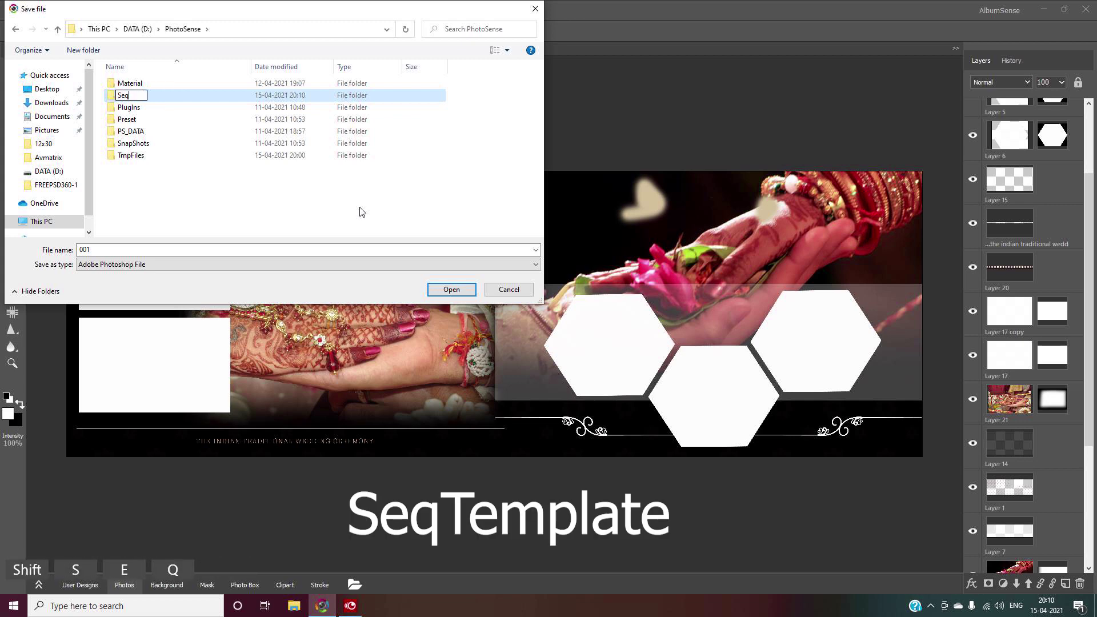
type("Tem")
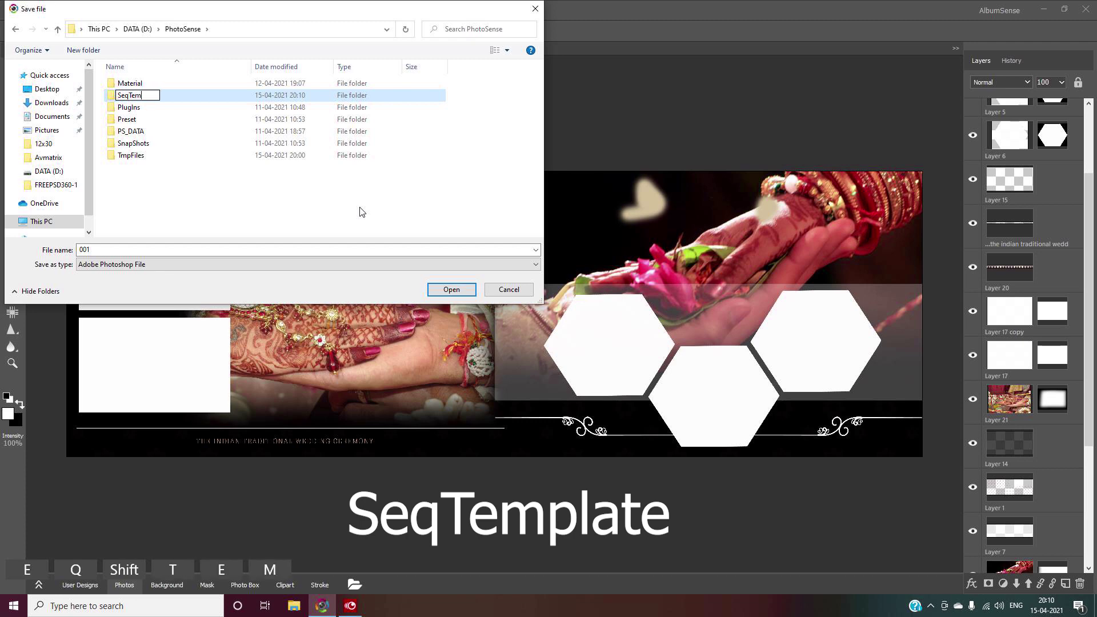
type("plate")
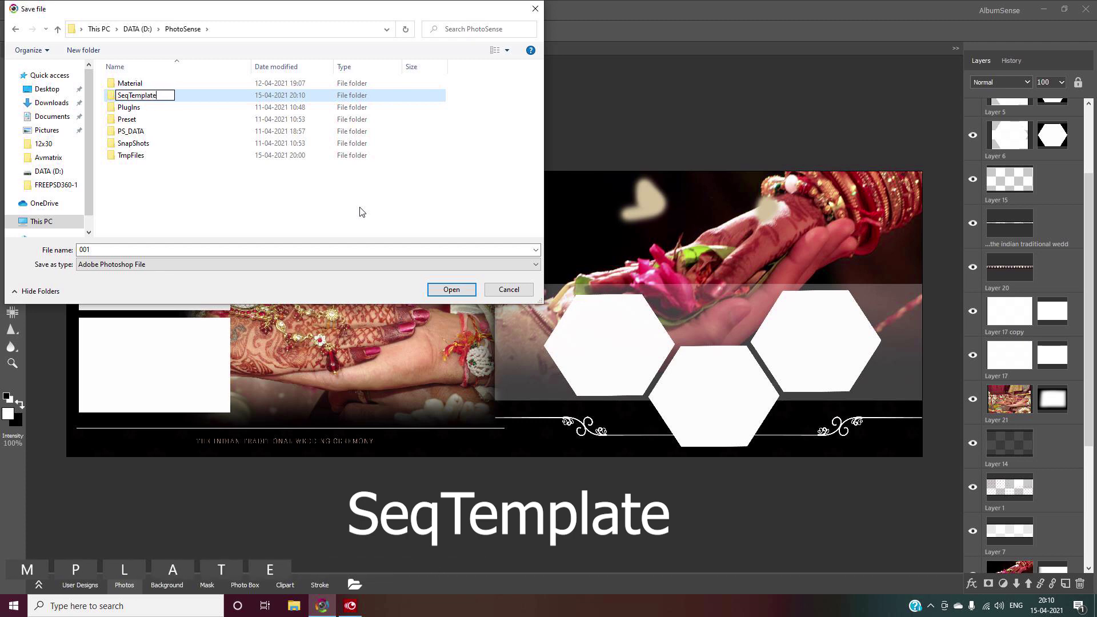
left_click(174, 199)
double_click(146, 137)
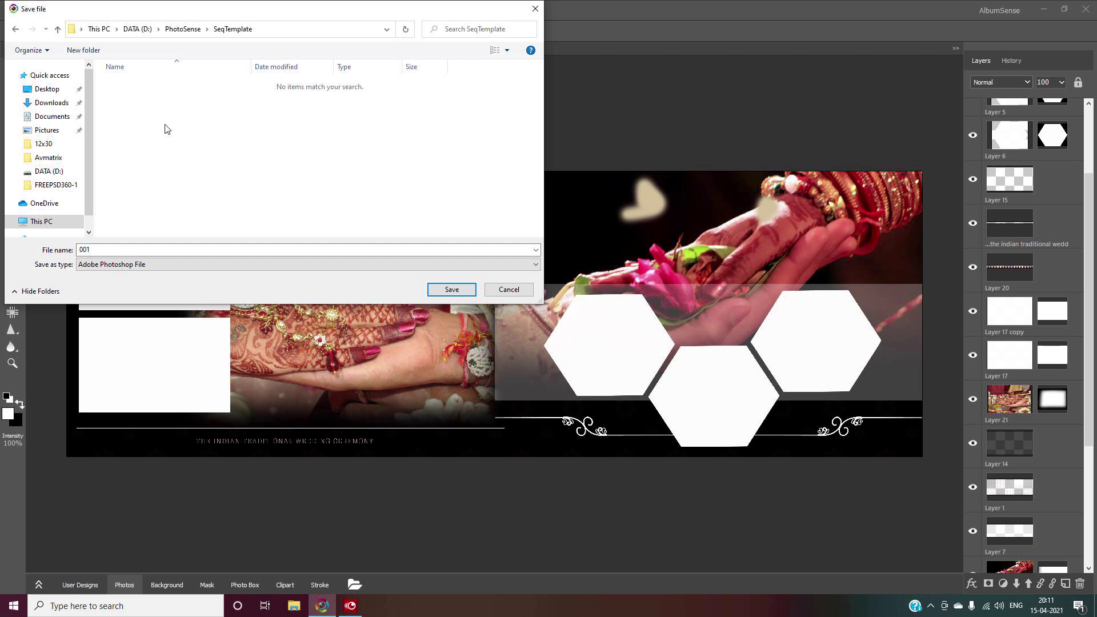
Create a 7_0 folder in SeqTemplate and save the design there as 001.psd
right_click(172, 143)
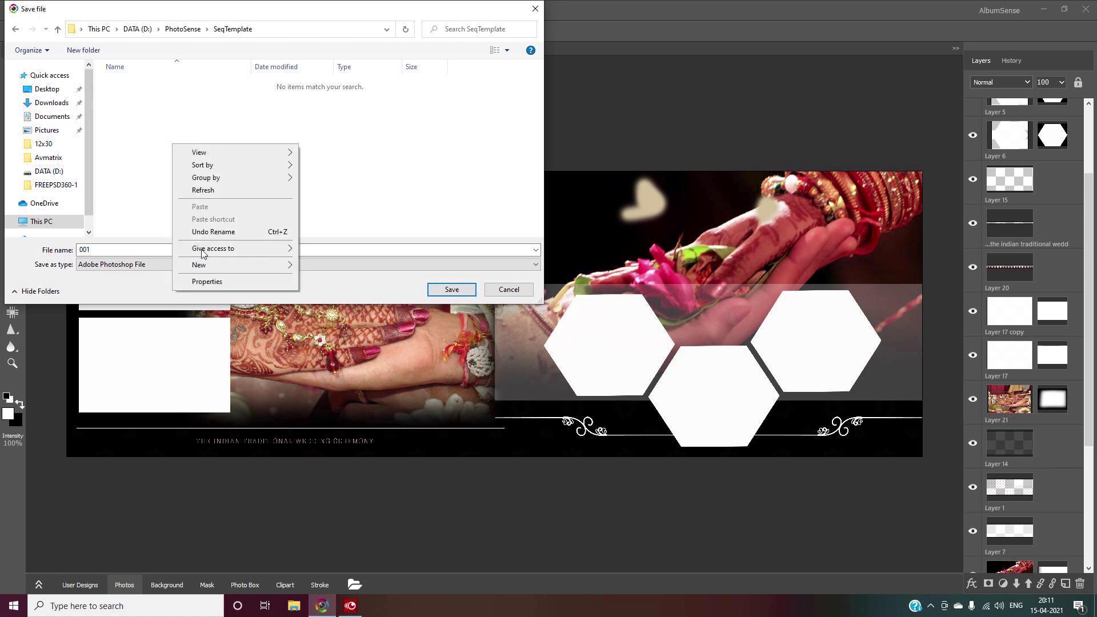
left_click(198, 266)
left_click(372, 267)
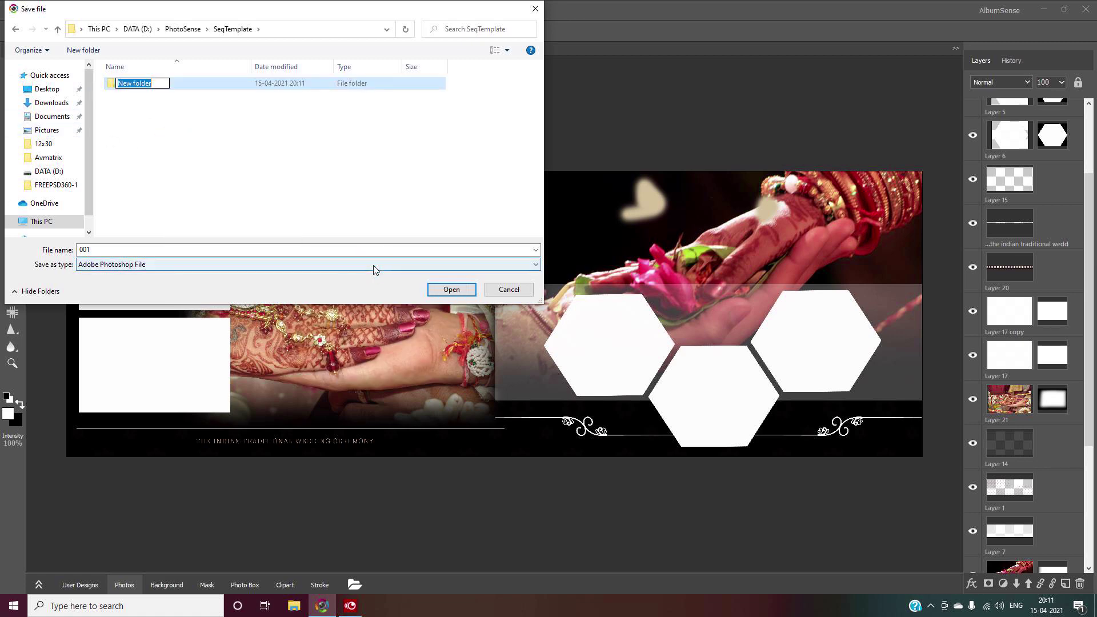
type("7_")
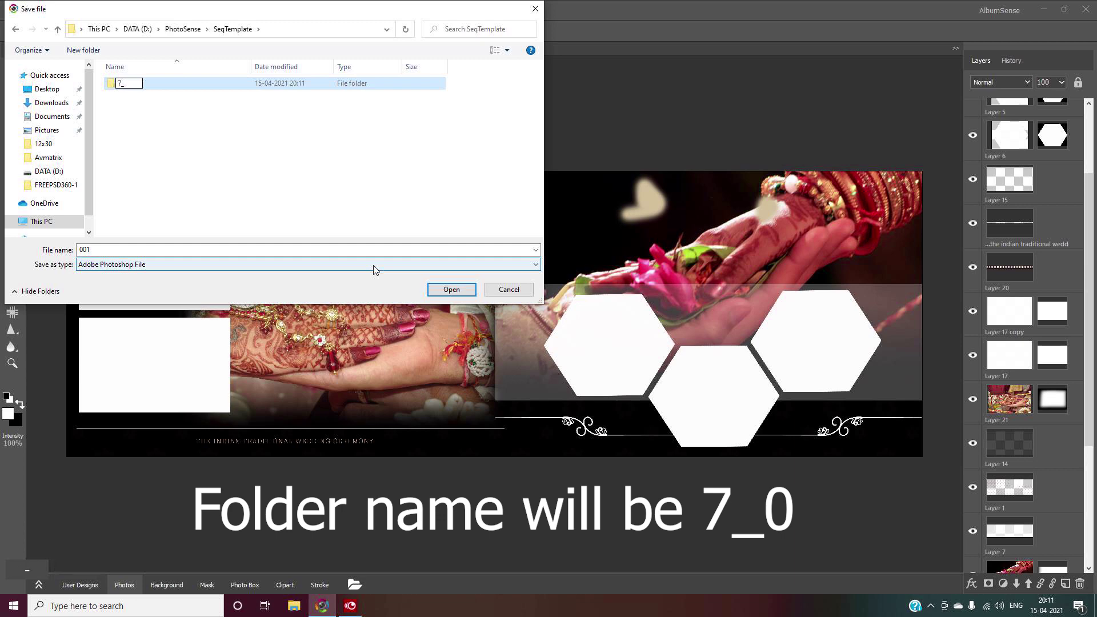
type("0")
key("Return")
key("Return")
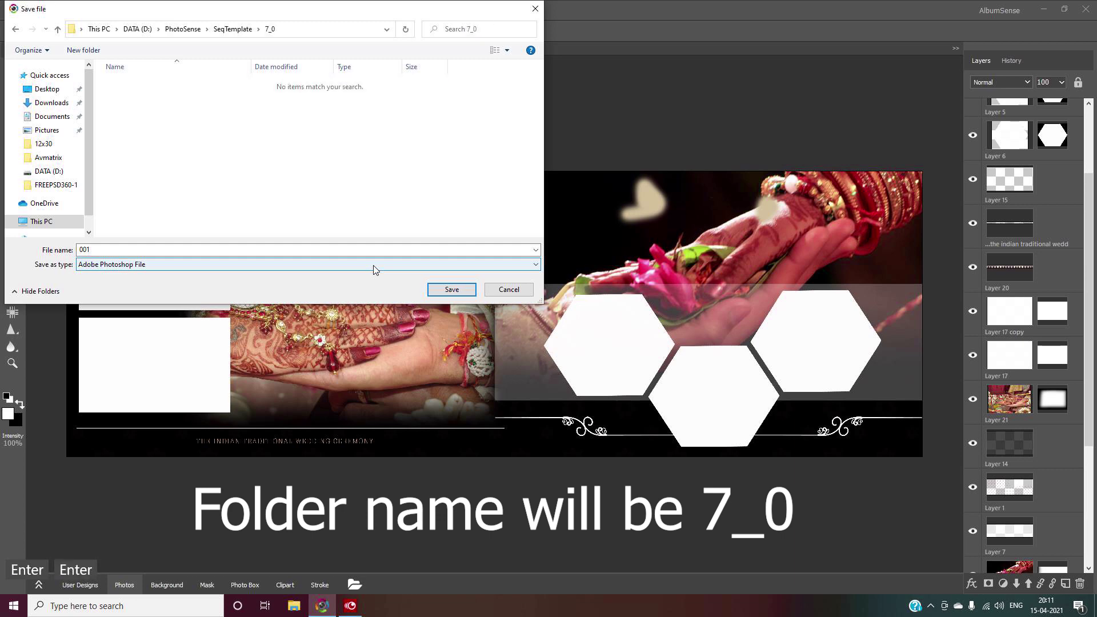
left_click(297, 250)
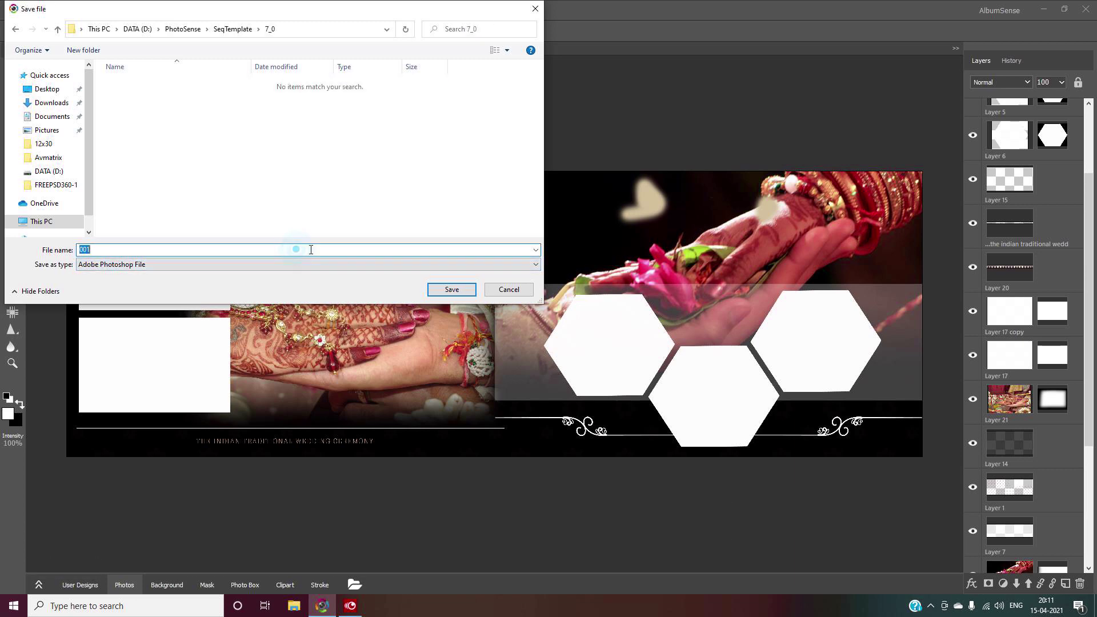
left_click(446, 292)
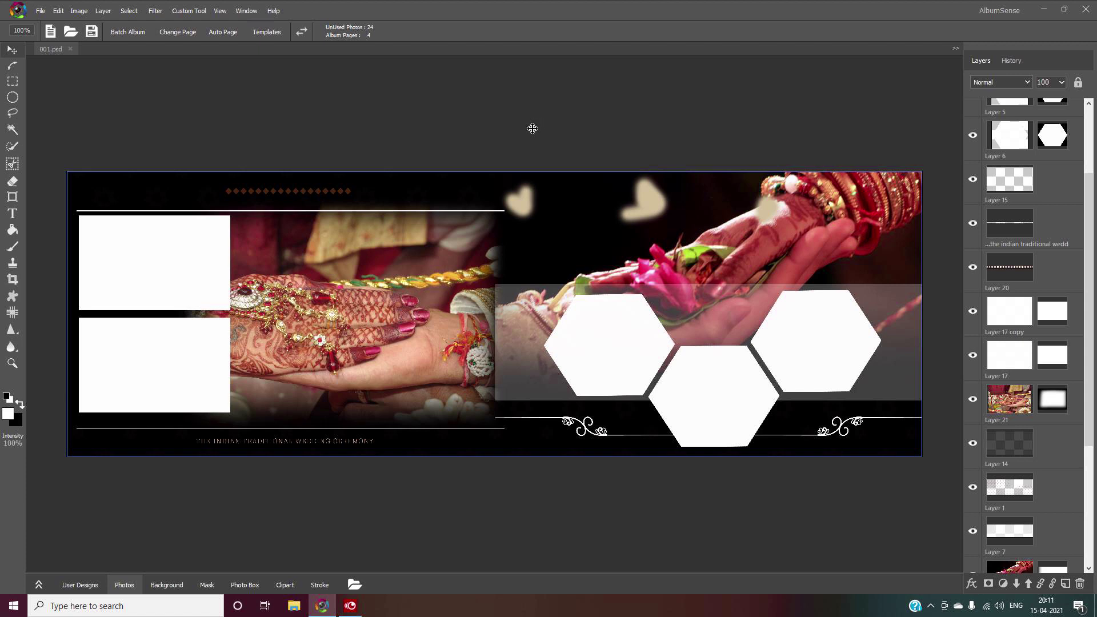
Close 001.psd and scroll the expanded photo strip to thumbnails 34–43.jpg
key("ctrl+w")
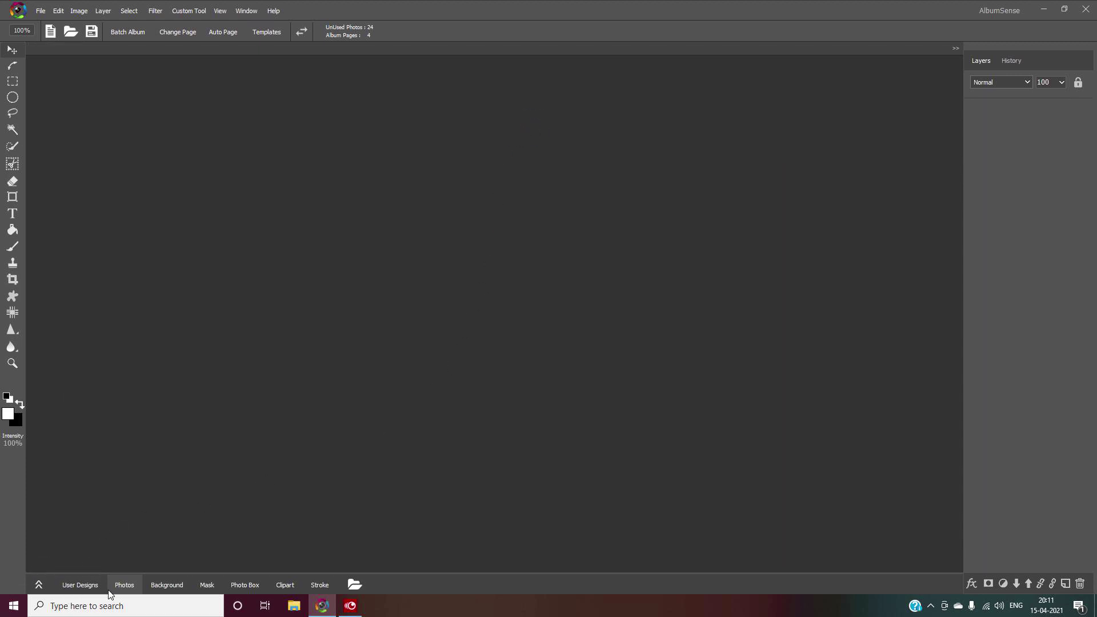
left_click(124, 586)
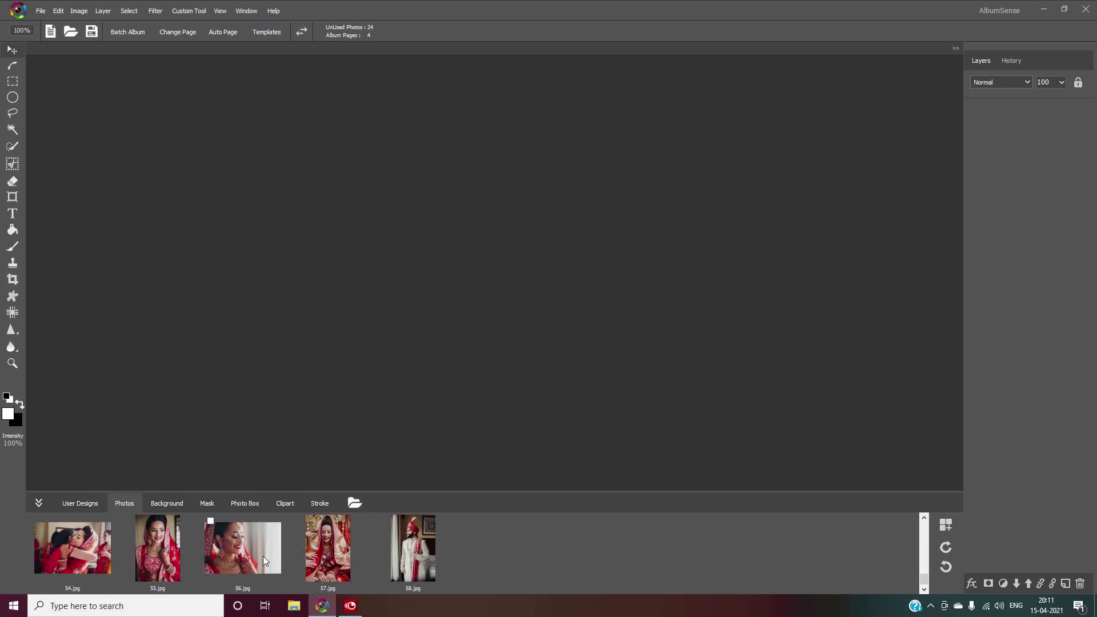
scroll(274, 555, "up", 10)
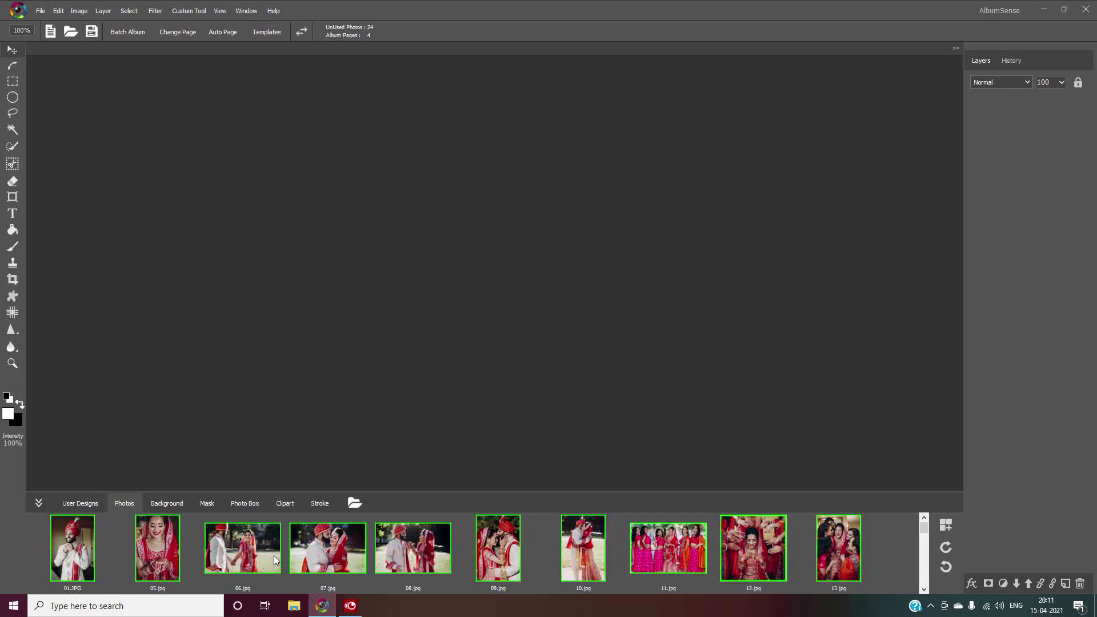
scroll(273, 555, "down", 1)
scroll(274, 559, "down", 1)
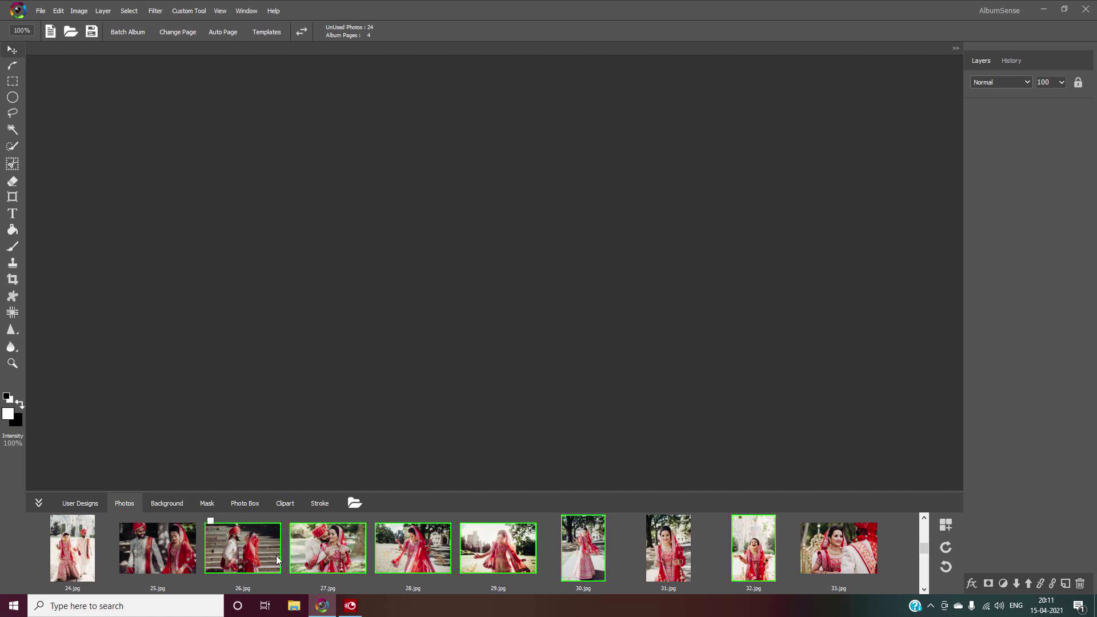
scroll(278, 559, "down", 1)
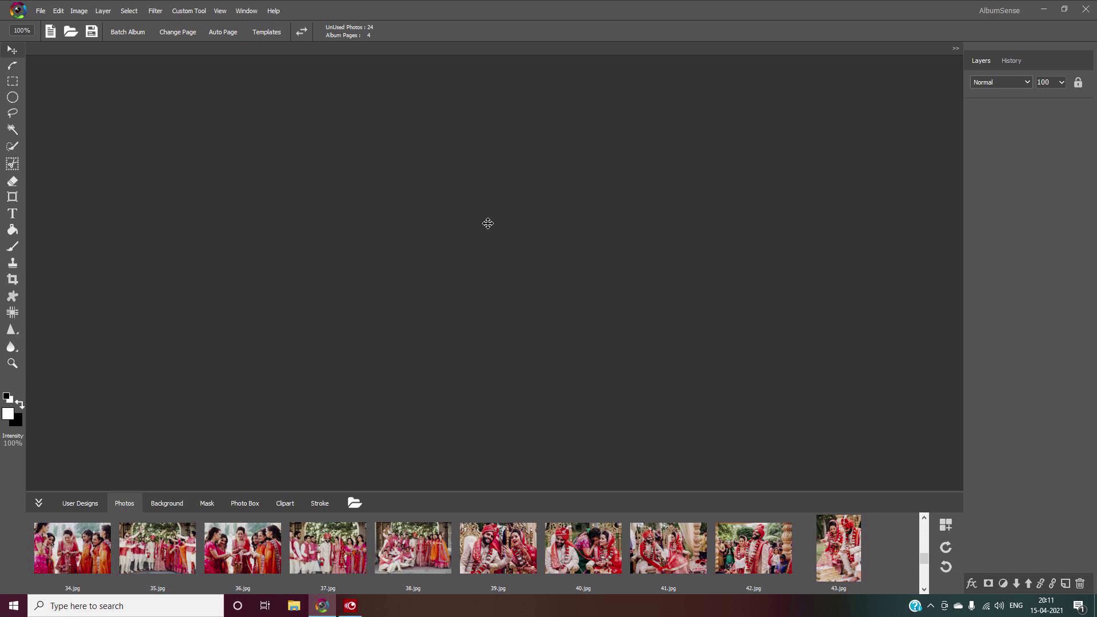
Create a new blank white canvas of 36 × 12 inches at 200 DPI from File > New
left_click(40, 11)
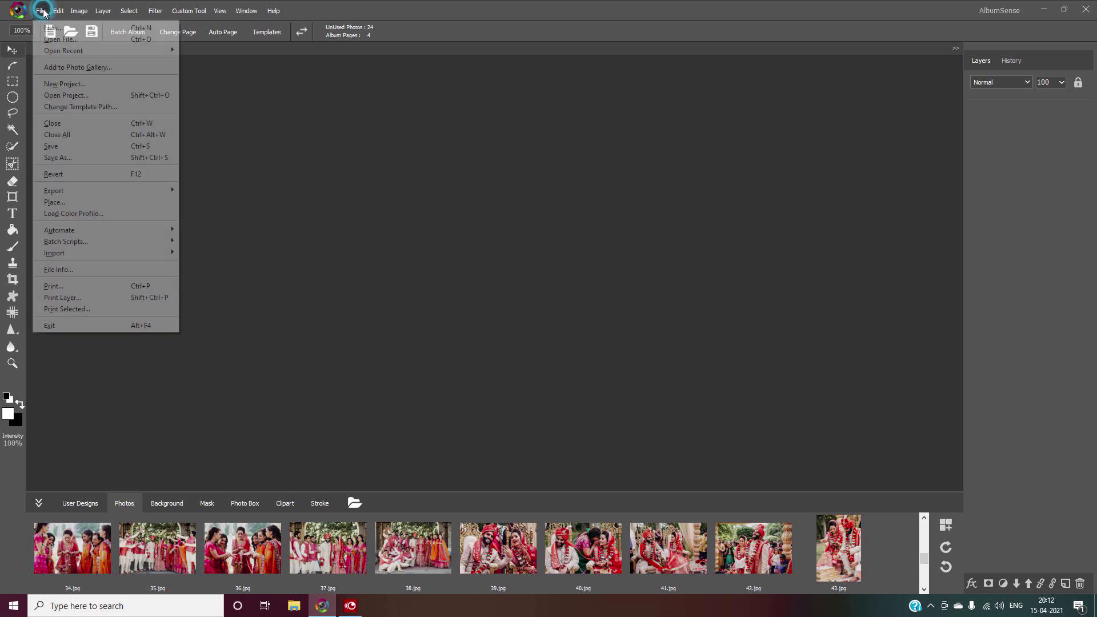
left_click(54, 24)
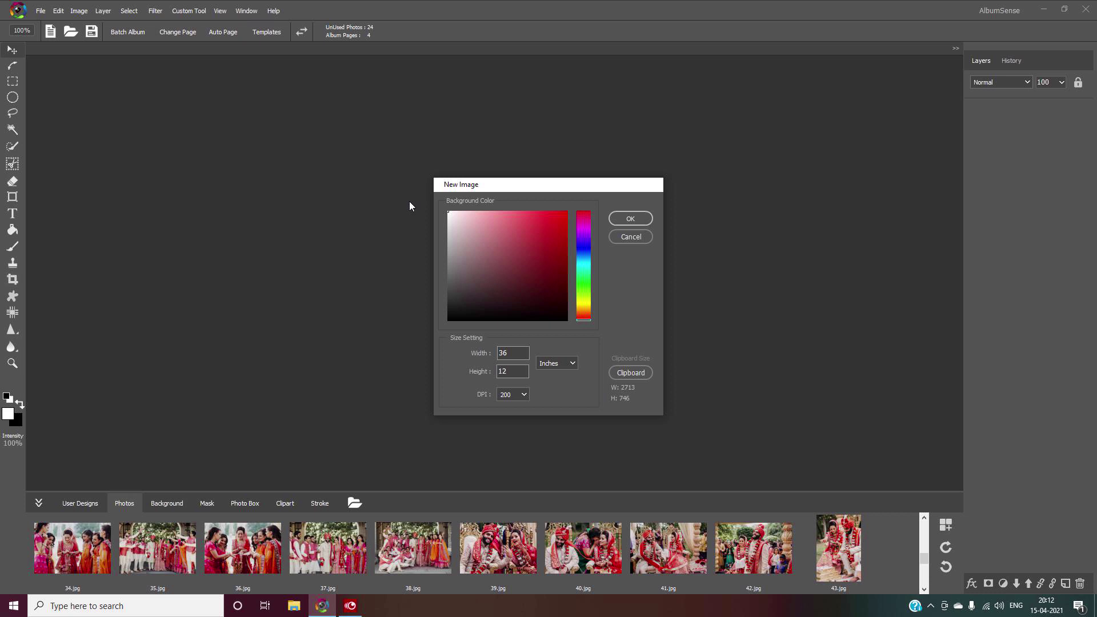
left_click(650, 219)
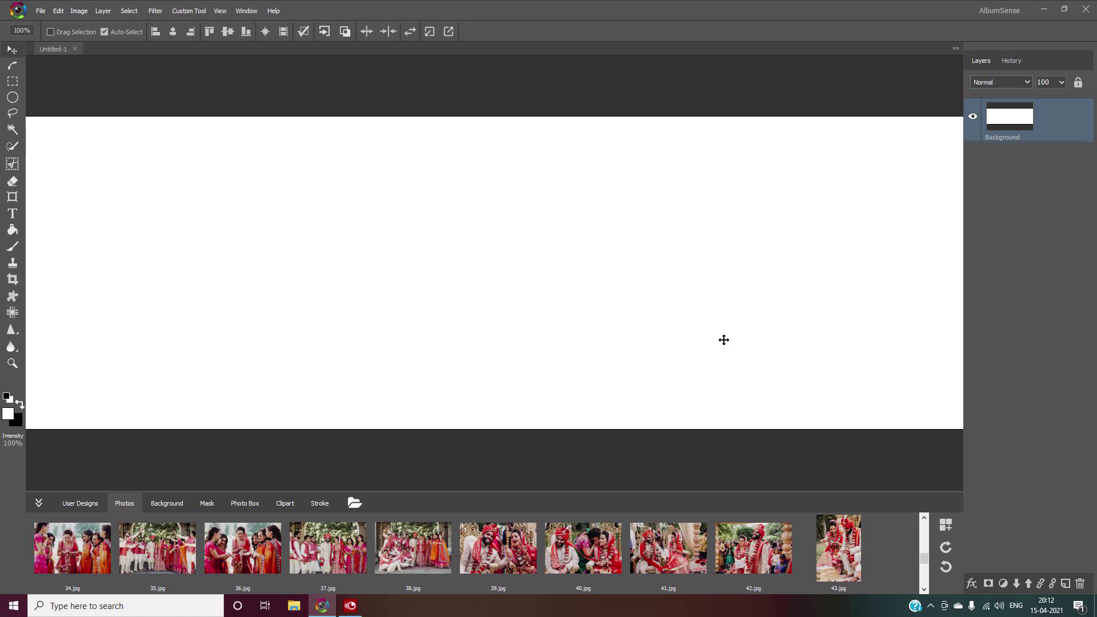
Select photos 36.jpg through 42.jpg and show the MultiPhoto Box templates
mouse_move(242, 548)
left_click(243, 549)
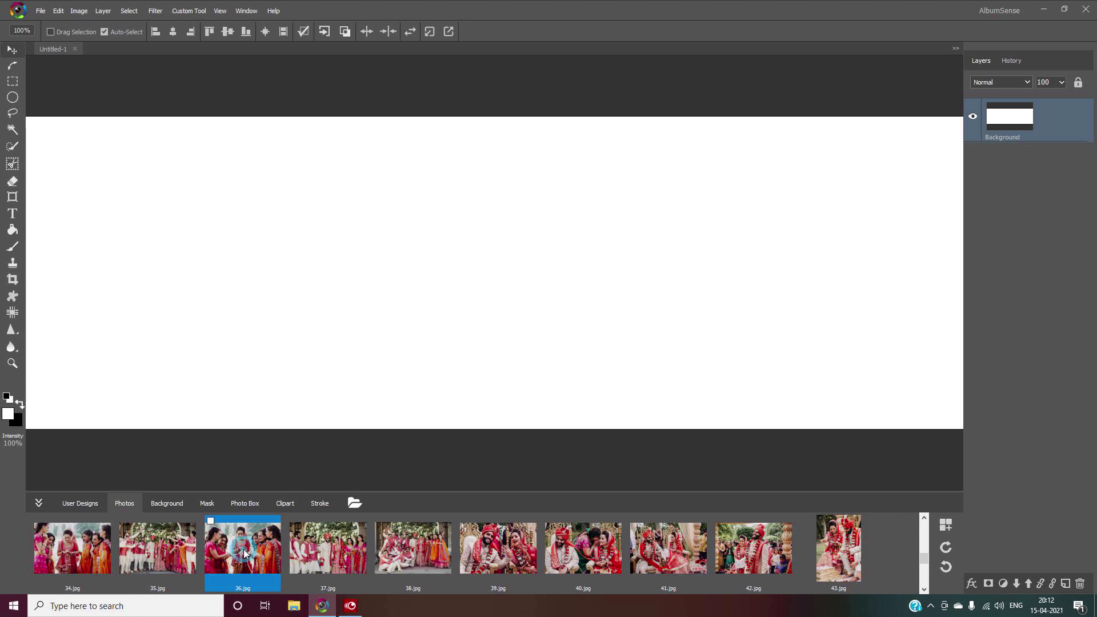
left_click(317, 548, "ctrl")
left_click(426, 548, "ctrl")
left_click(517, 549, "ctrl")
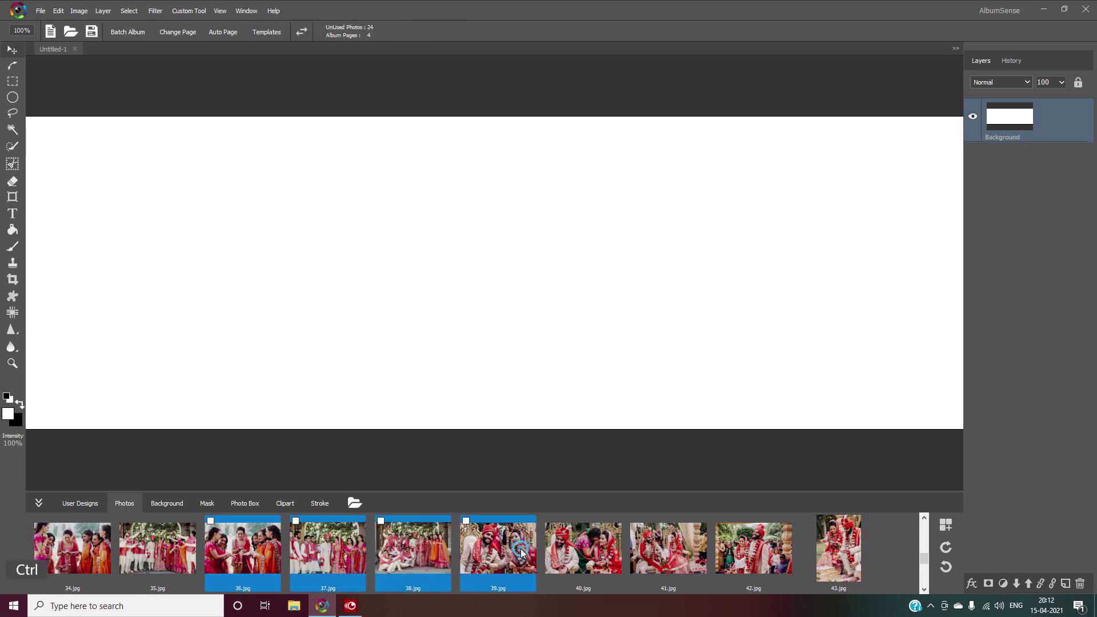
left_click(588, 548, "ctrl")
left_click(658, 540, "ctrl")
left_click(739, 539, "ctrl")
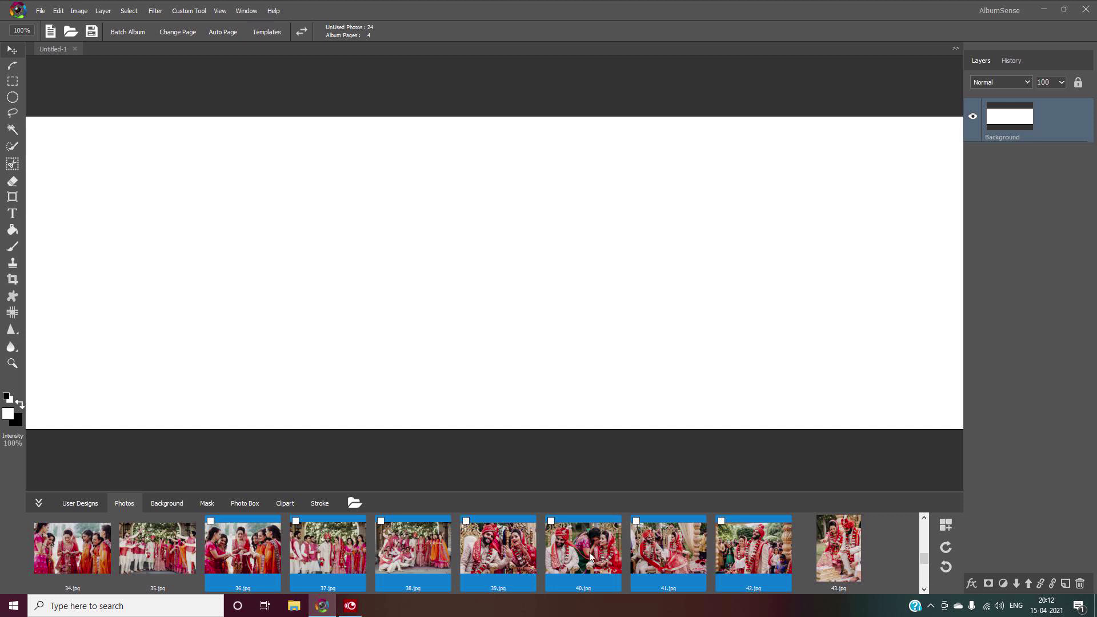
left_click(948, 531)
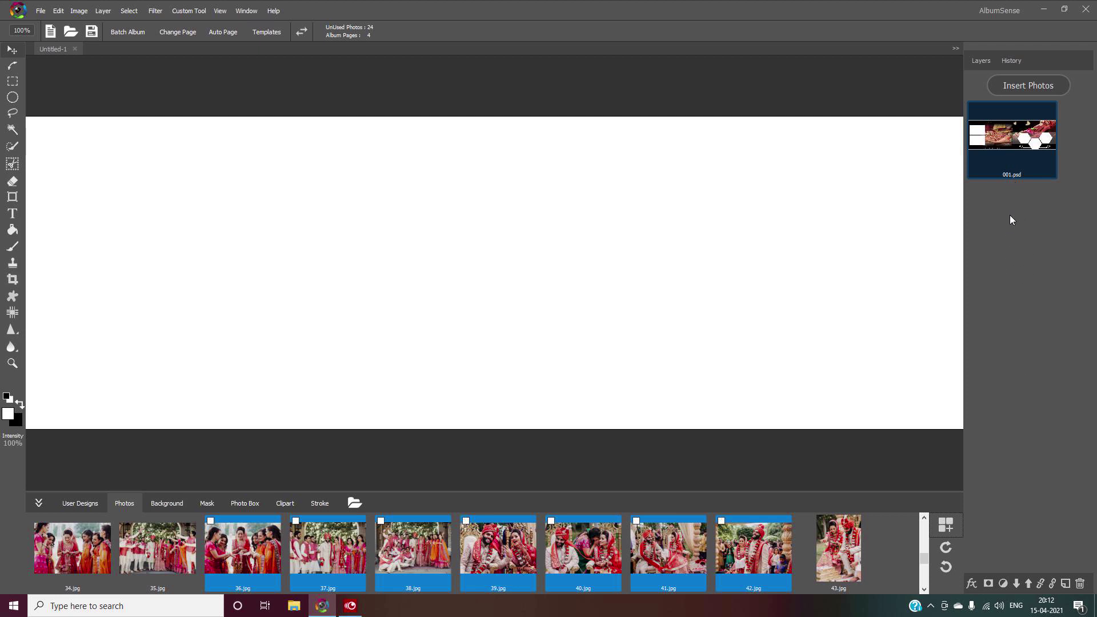
Choose the 001.psd template and insert the selected photos into it
left_click(1026, 148)
left_click(1031, 85)
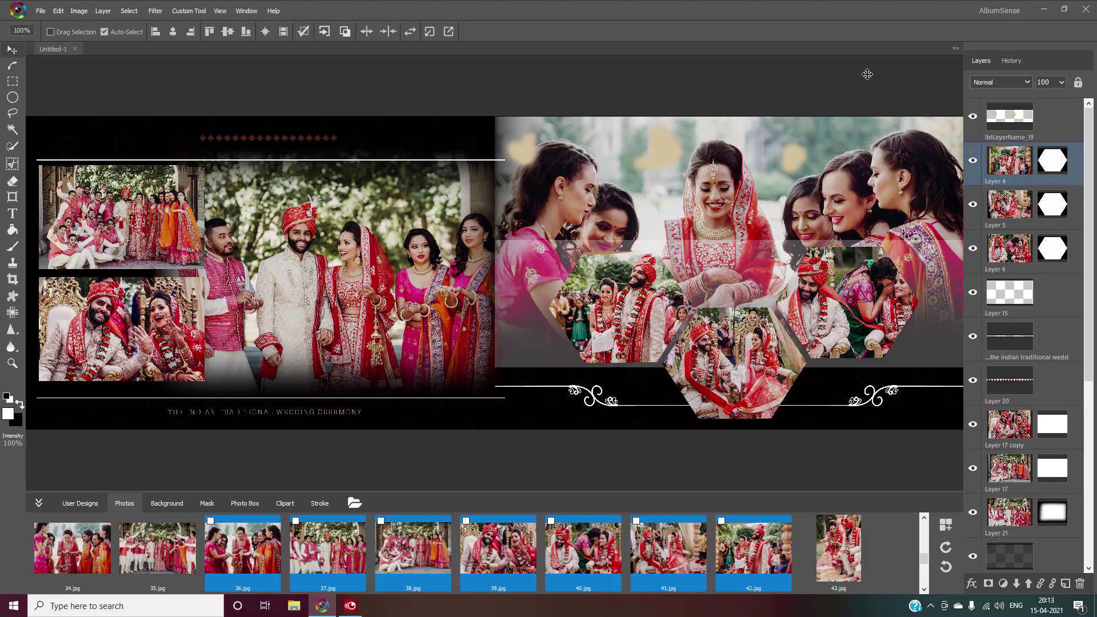
Nudge Layer 15 slightly left and lblLayerName_19 slightly up, then select Layer 1
left_click(1008, 298)
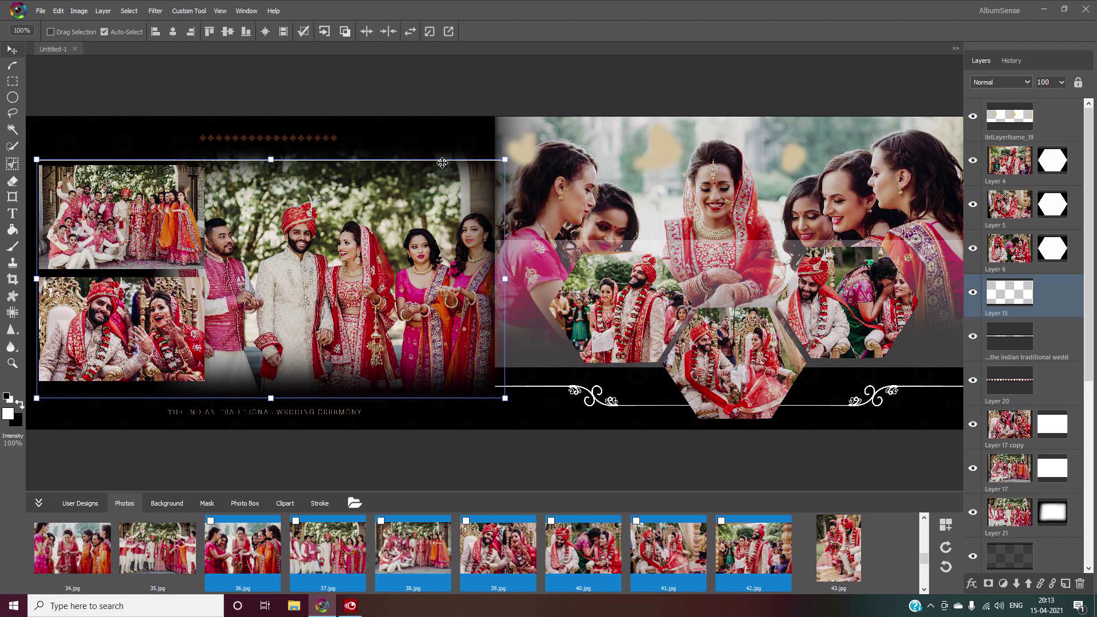
left_click_drag(442, 163, 431, 161)
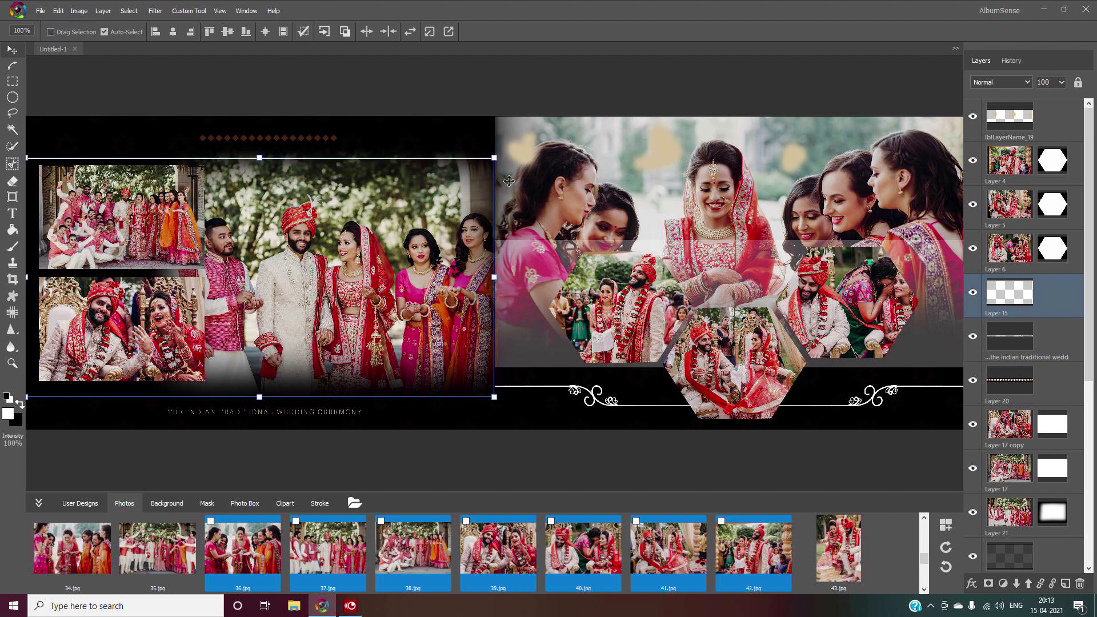
left_click(737, 200)
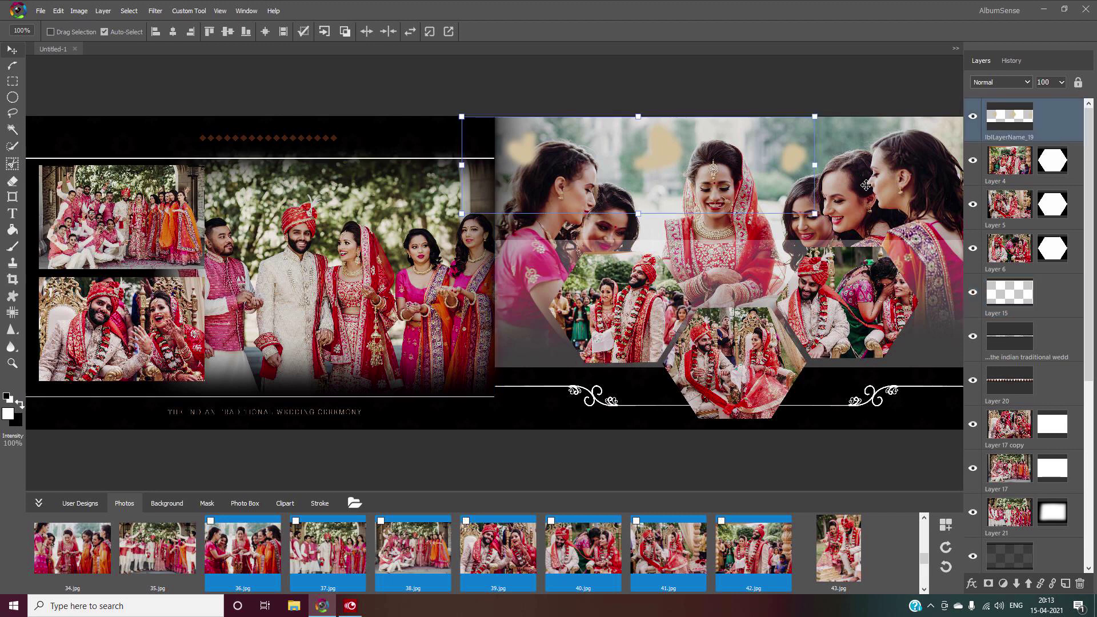
left_click_drag(798, 157, 800, 148)
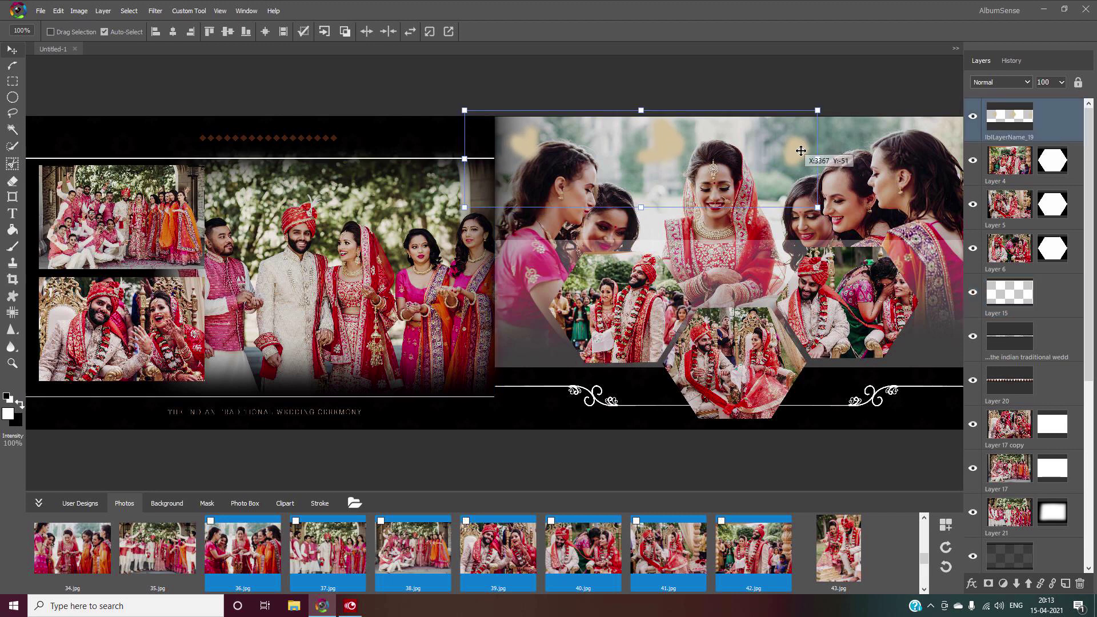
left_click(914, 220)
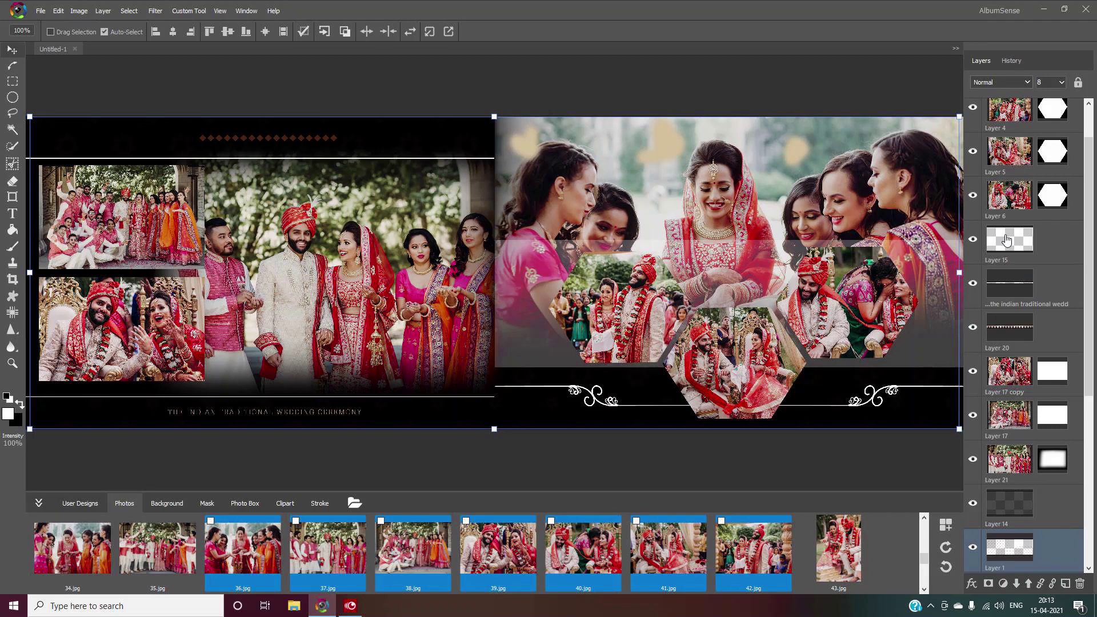
left_click_drag(1090, 342, 1091, 446)
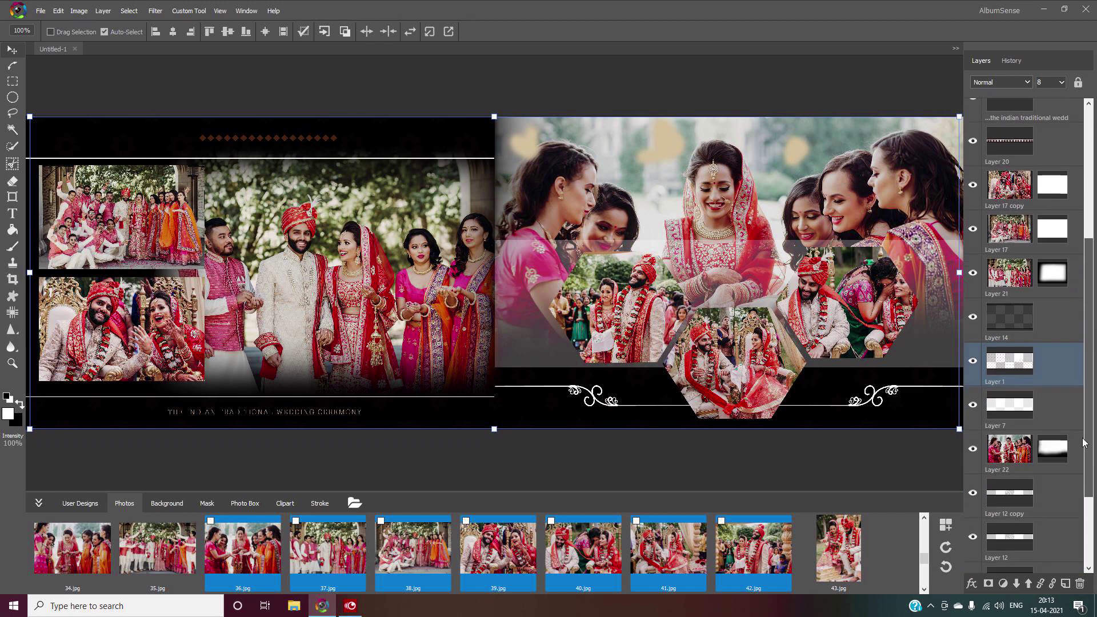
Inspect Layer 22 and Layer 1, hiding Layer 1
left_click(1005, 455)
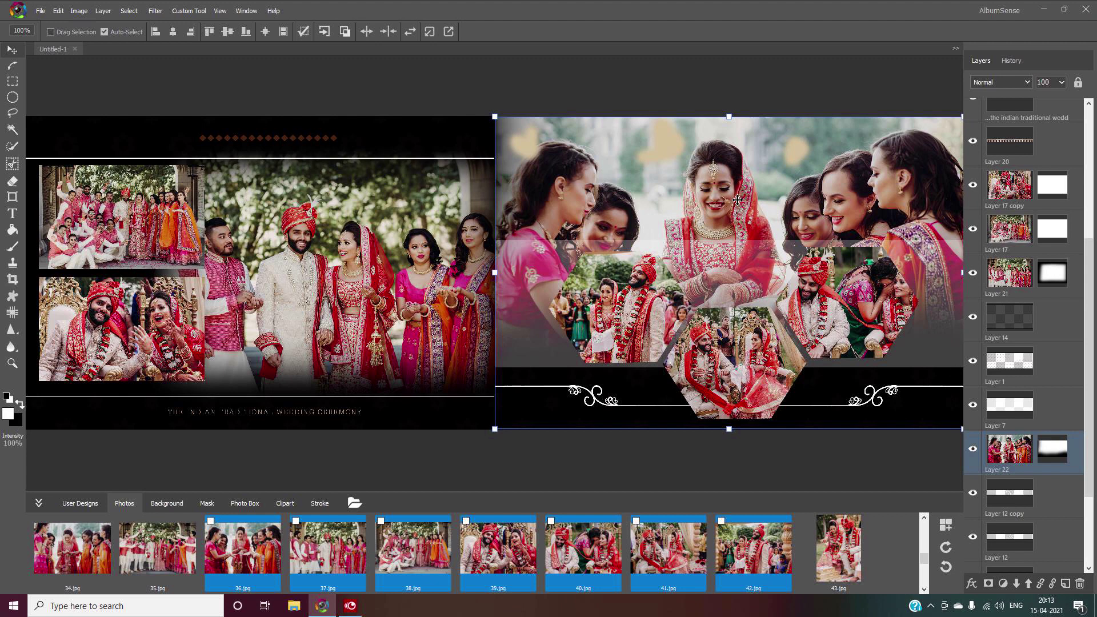
left_click(993, 372)
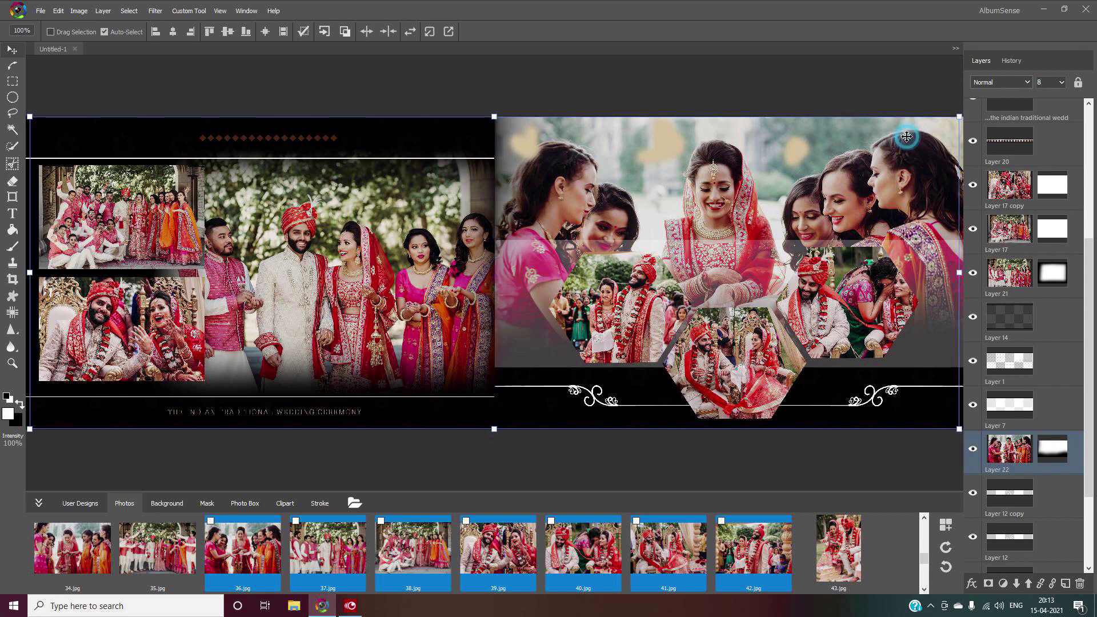
left_click(973, 361)
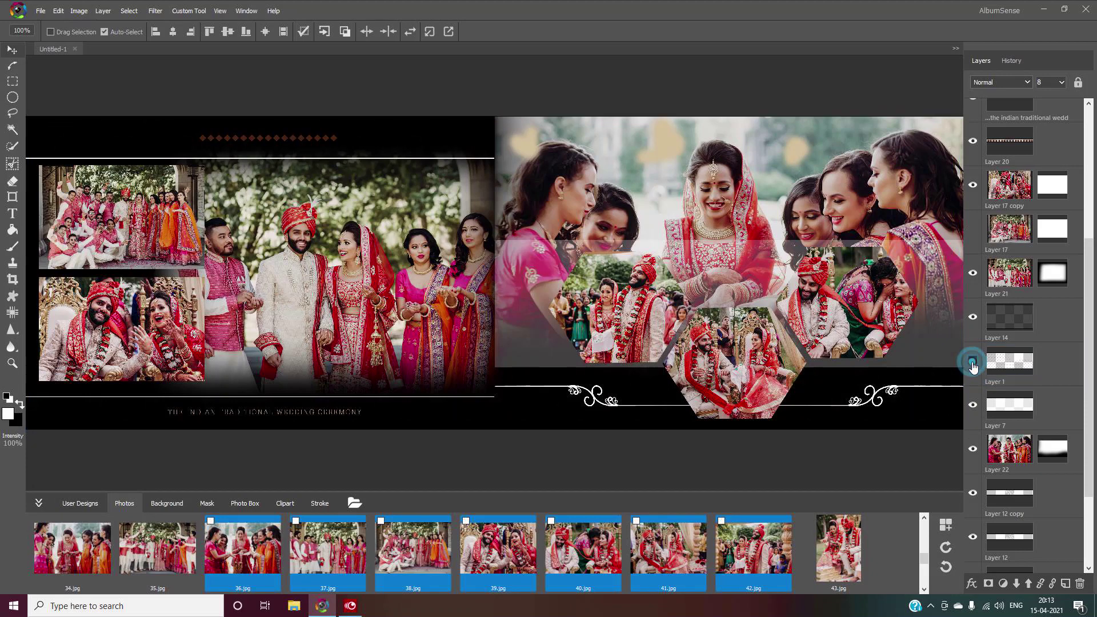
left_click(858, 145)
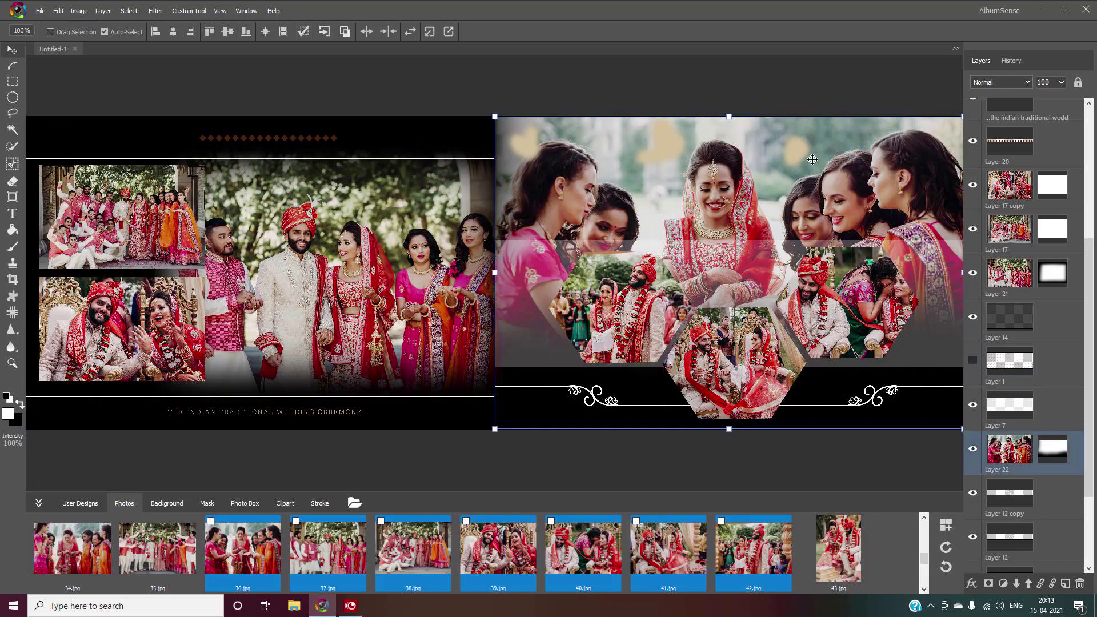
left_click(856, 138)
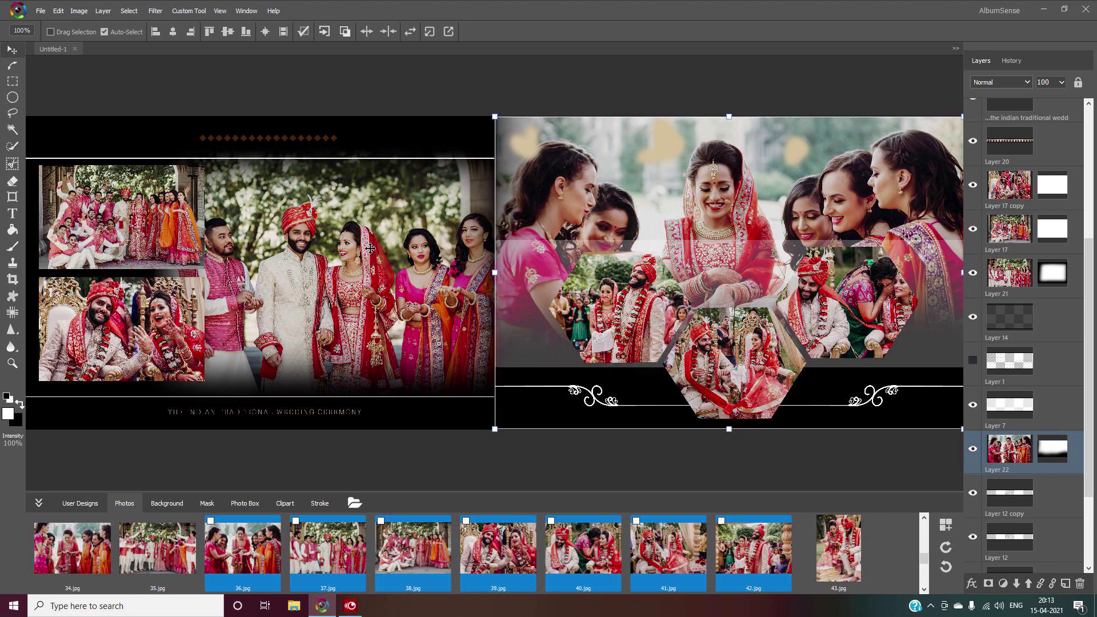
Select the large left-page photo and hide Layer 15's white border lines
left_click(319, 230)
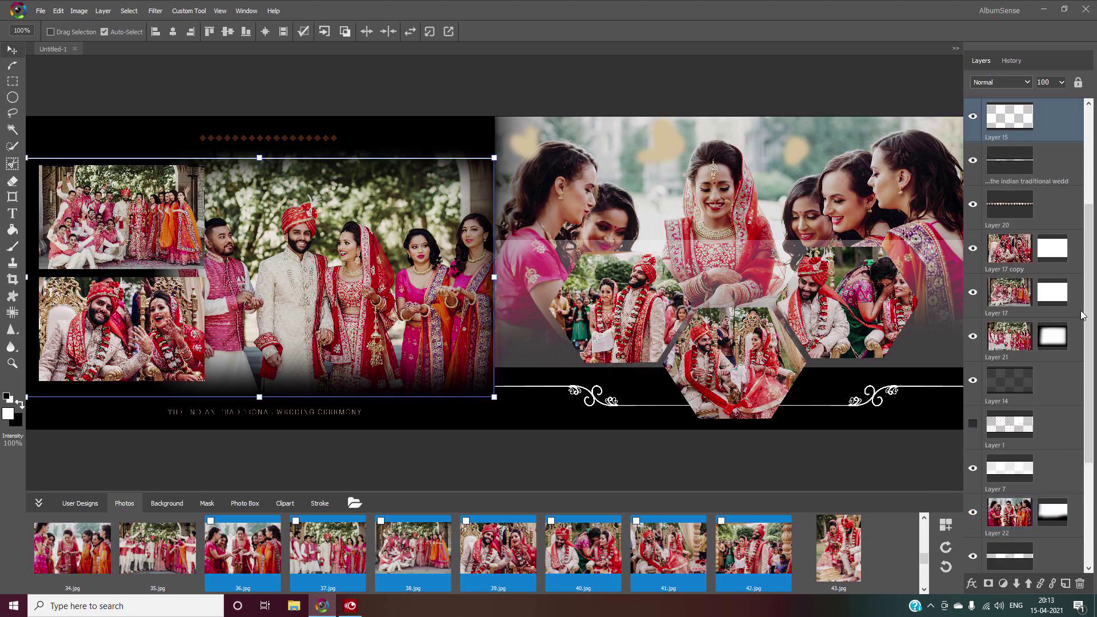
mouse_move(1090, 340)
left_mouse_down()
mouse_move(1092, 441)
mouse_move(1094, 243)
left_mouse_up()
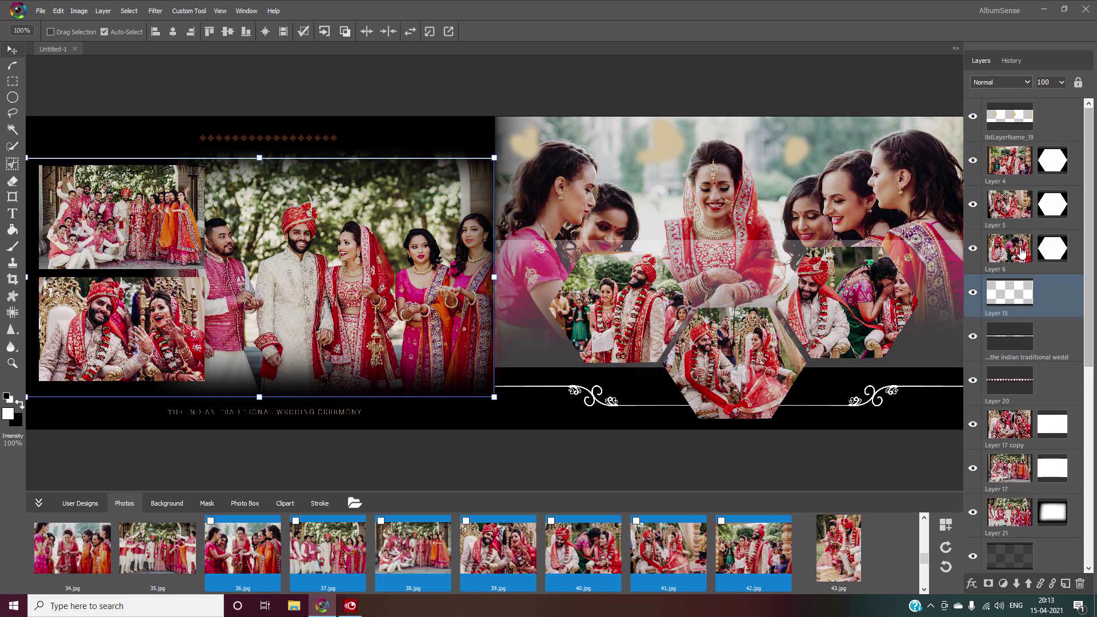
left_click(975, 295)
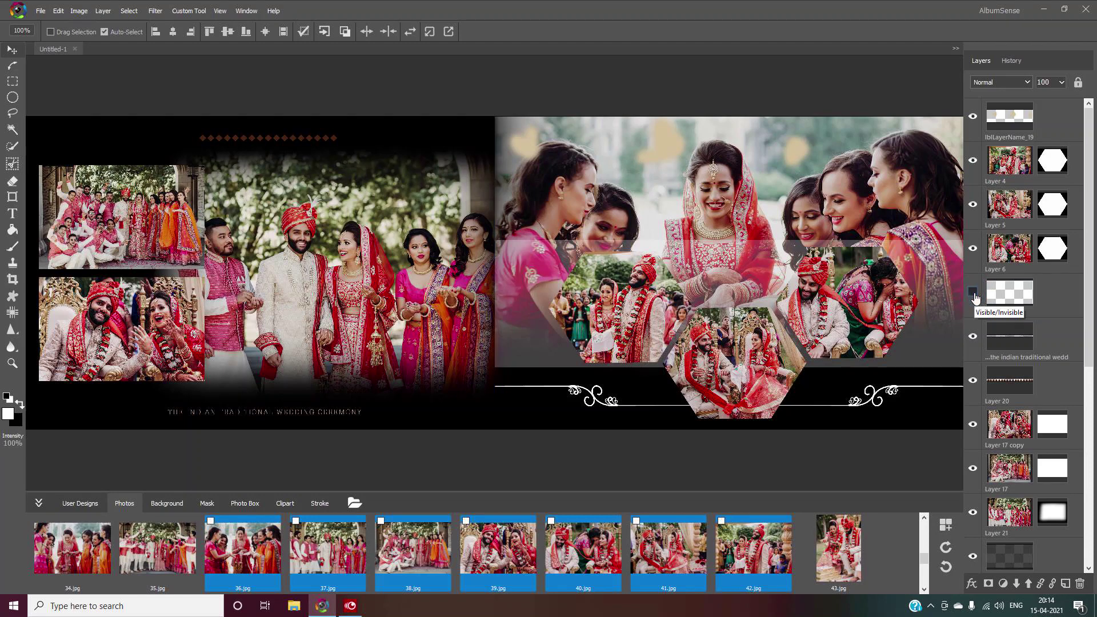
Select both large photos, Layers 21 and 22, and swap them between pages
left_click(1006, 522)
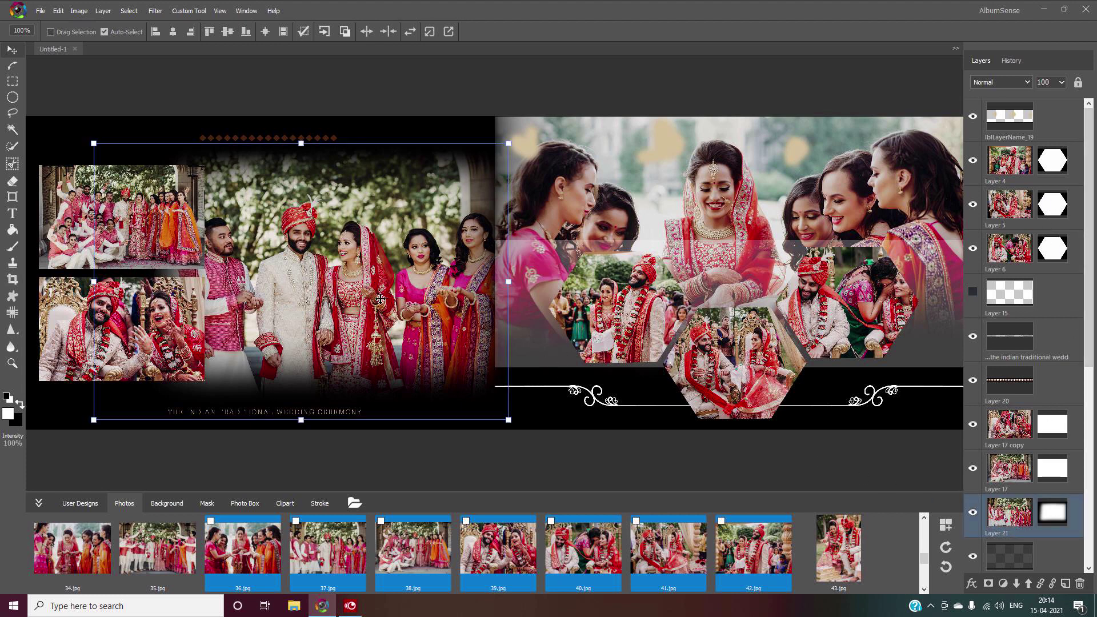
left_click(375, 279)
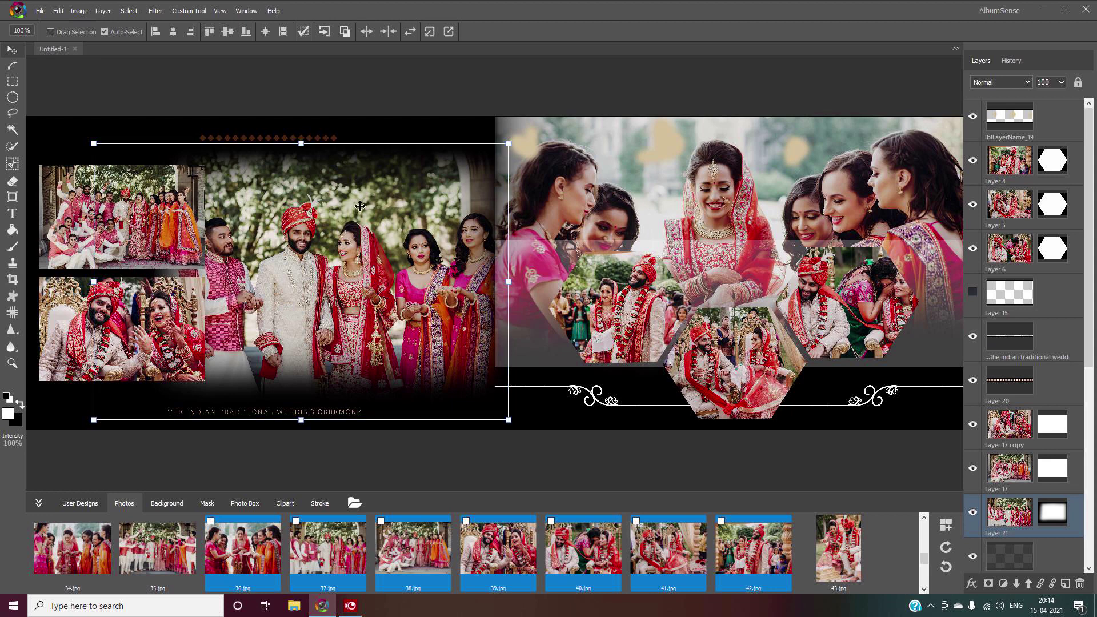
left_click(743, 166, "shift")
left_click(897, 182, "shift")
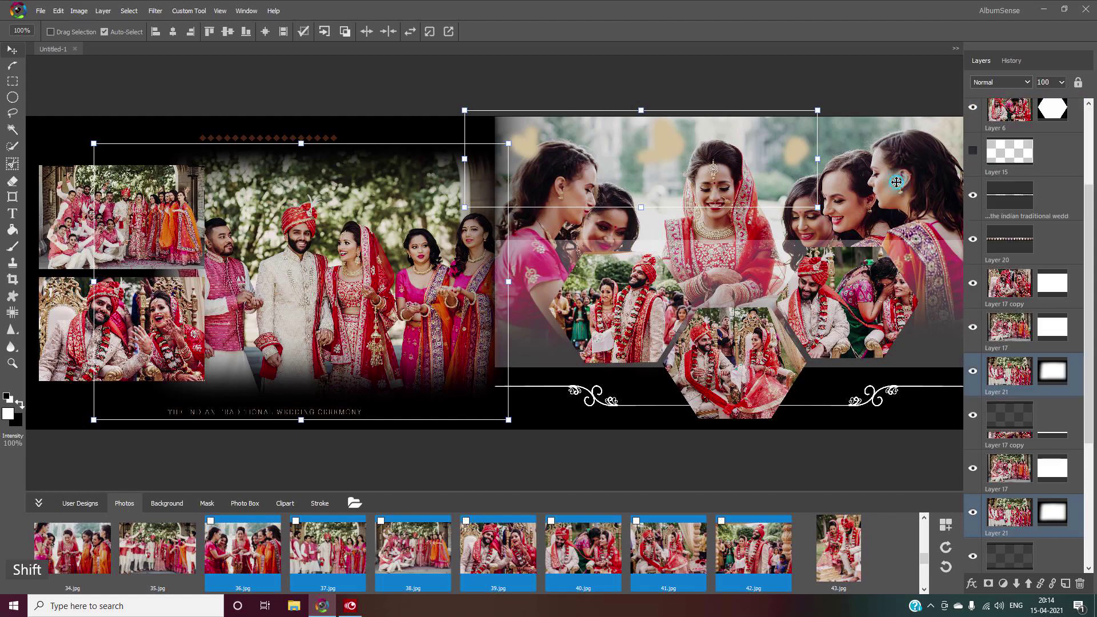
left_click(697, 86)
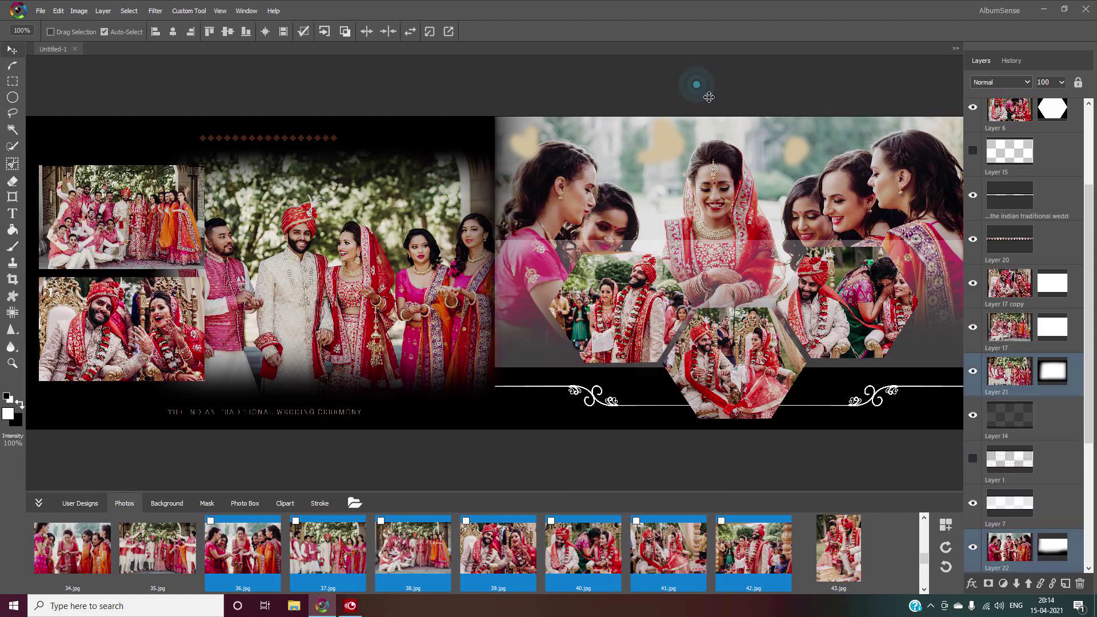
left_click(901, 183)
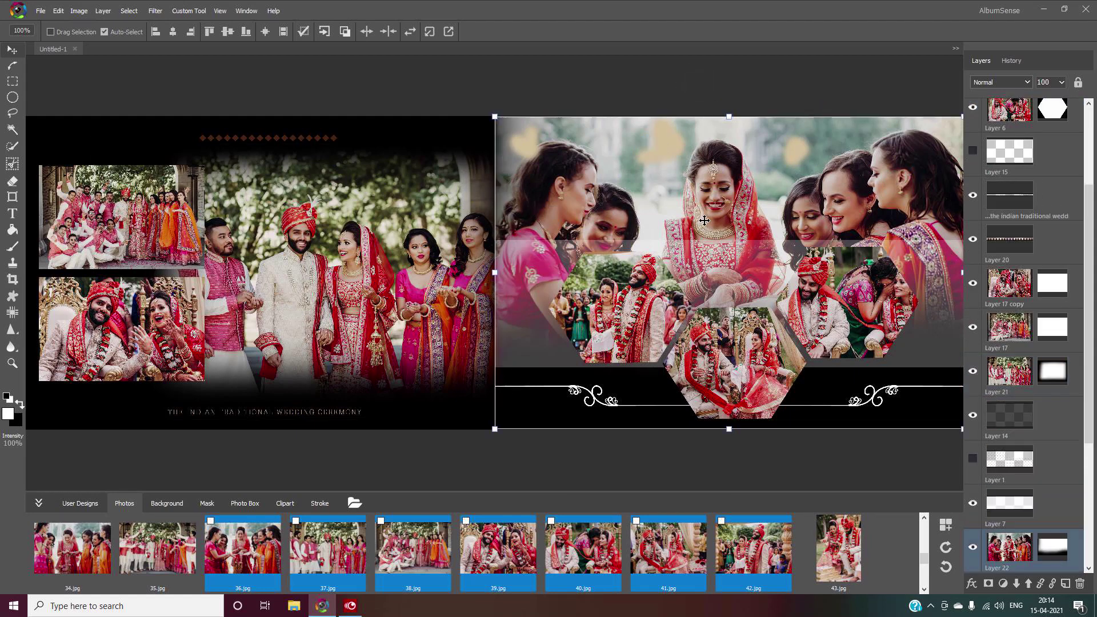
left_click(384, 239, "shift")
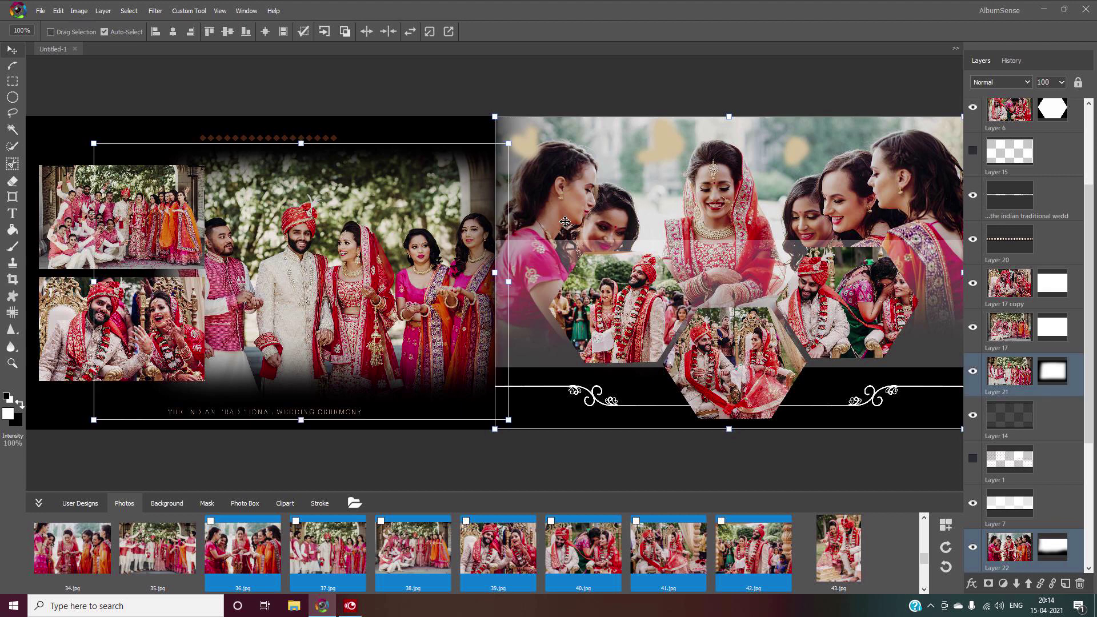
left_click(410, 33)
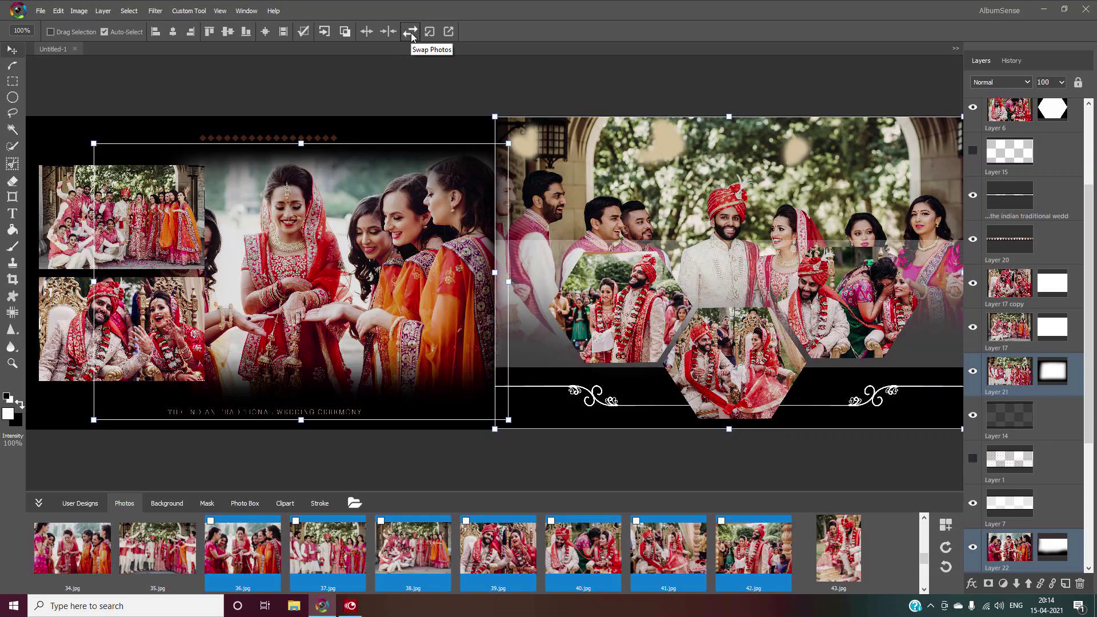
Deselect the swapped photos and make Layer 15 and Layer 1 visible again
left_click(428, 477)
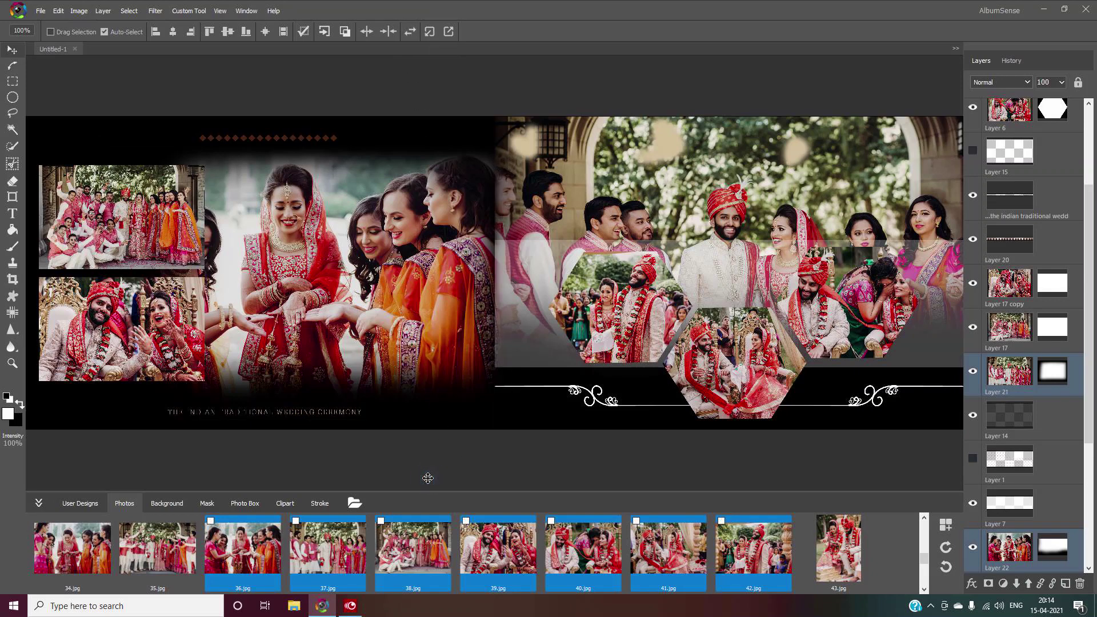
left_click(974, 151)
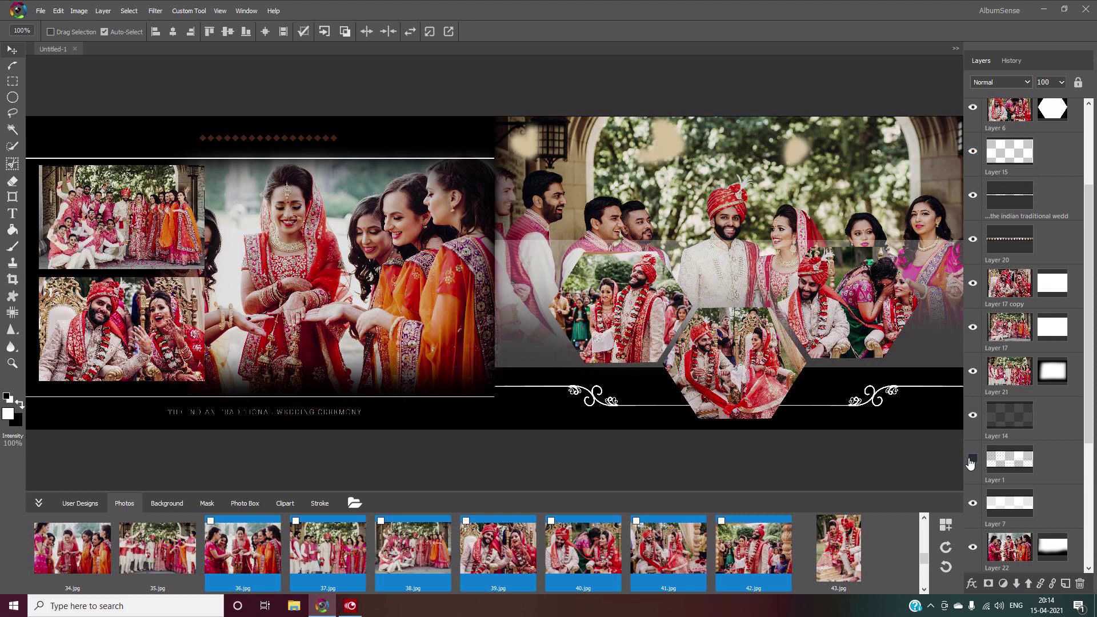
left_click(972, 459)
Select the left, bottom and right hexagon photos in turn, ending on the left
left_click(610, 276)
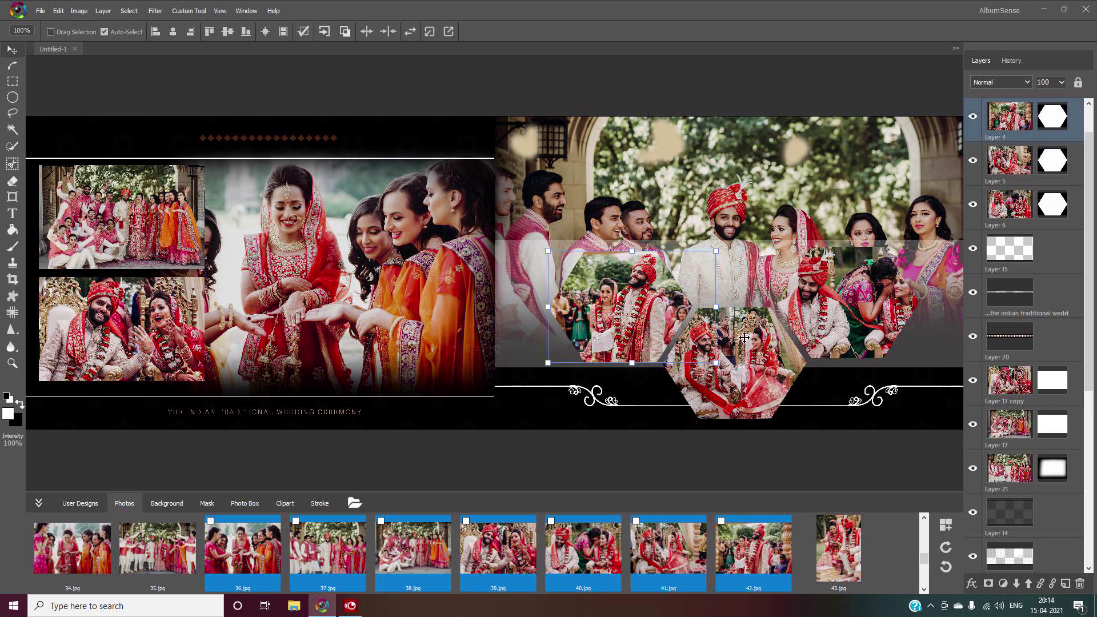
left_click(769, 369)
left_click(881, 297)
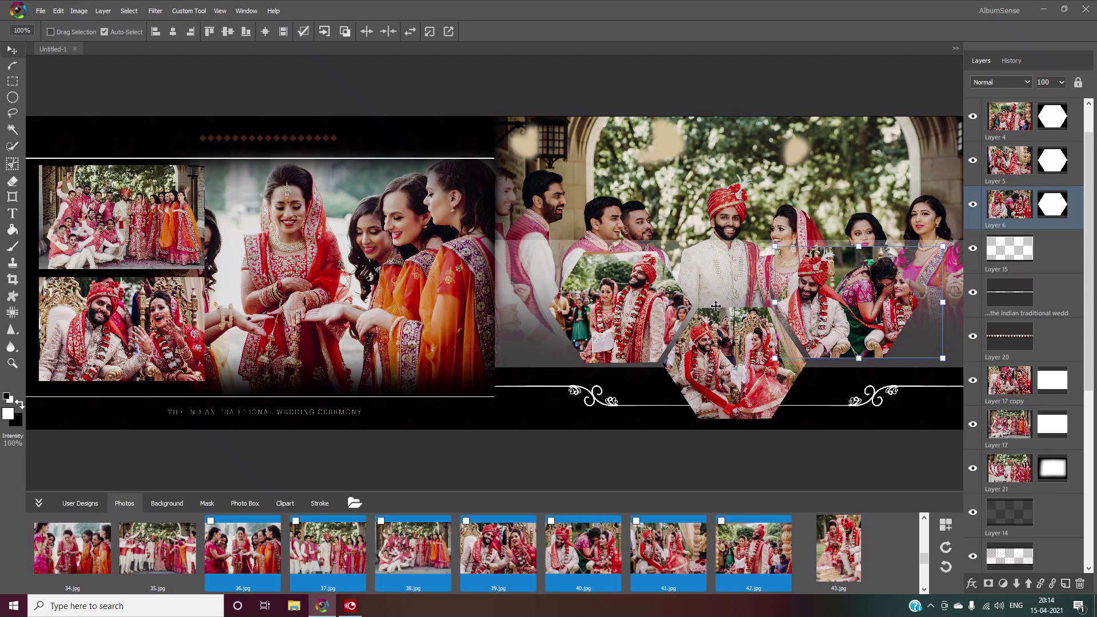
left_click(645, 287)
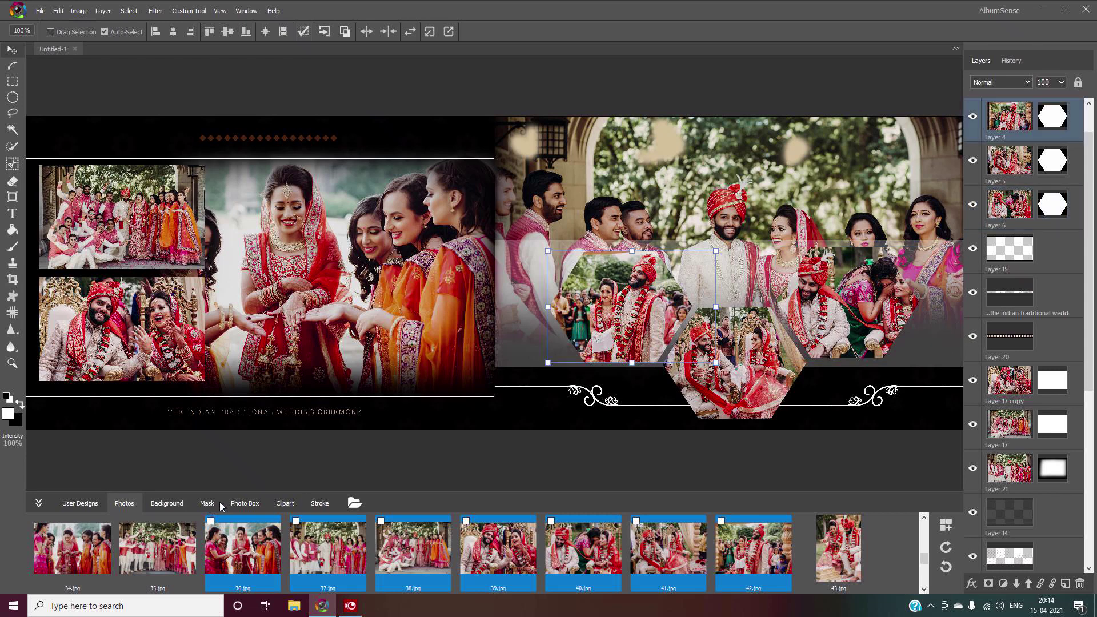
Apply the gold stroke preset to the left, bottom and right hexagon photos
left_click(328, 508)
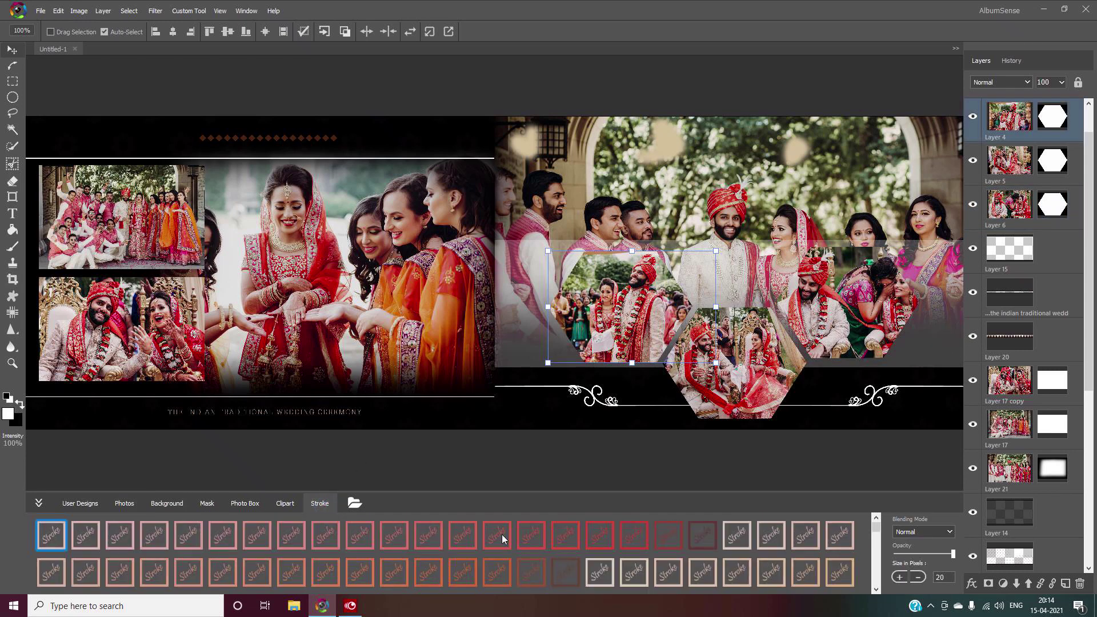
scroll(719, 580, "down", 1)
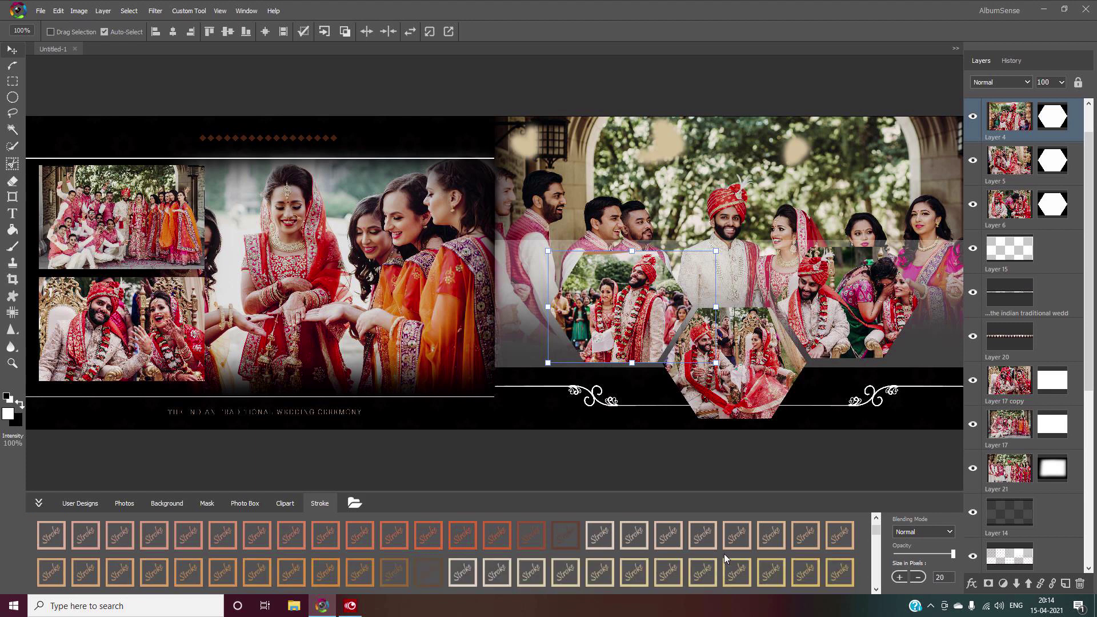
left_click_drag(703, 530, 734, 364)
left_click(754, 353)
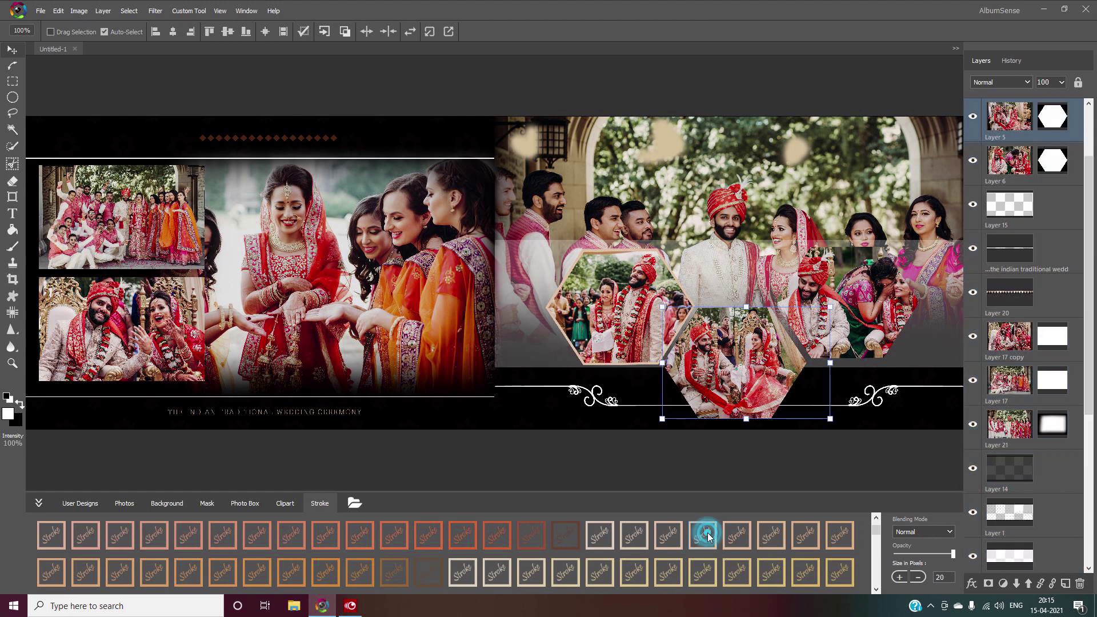
left_click(862, 306)
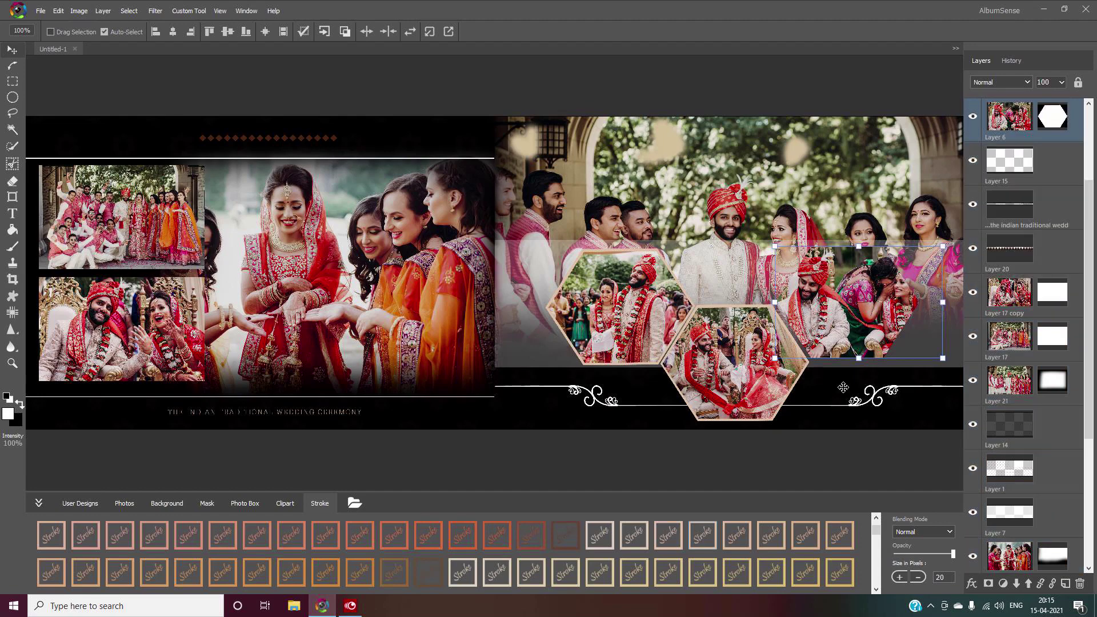
left_click(743, 534)
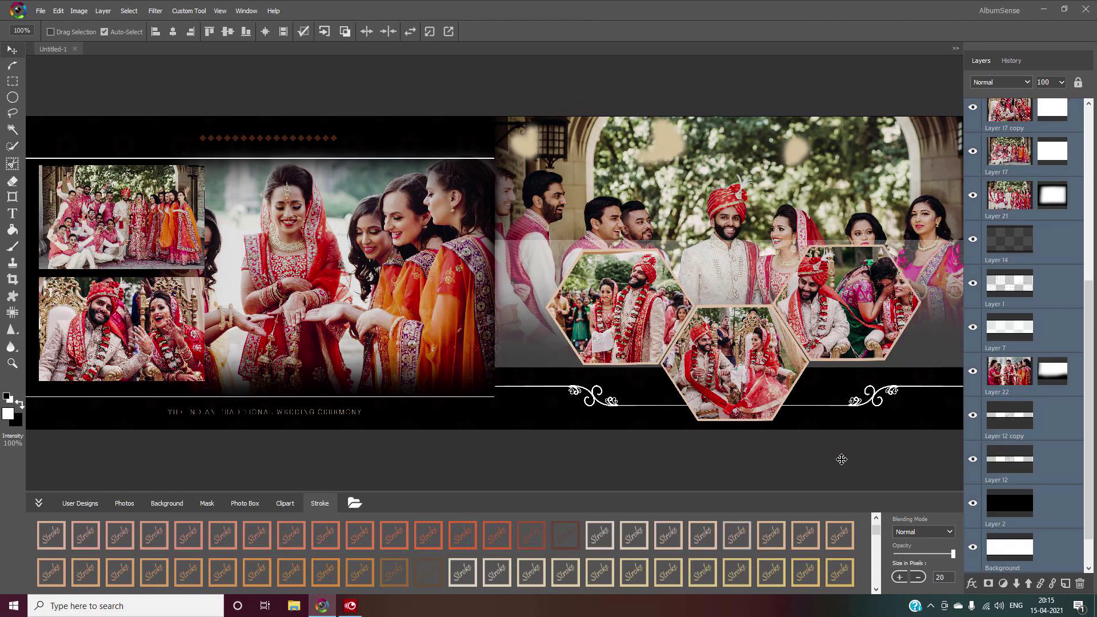
left_click(826, 461)
left_click(766, 145)
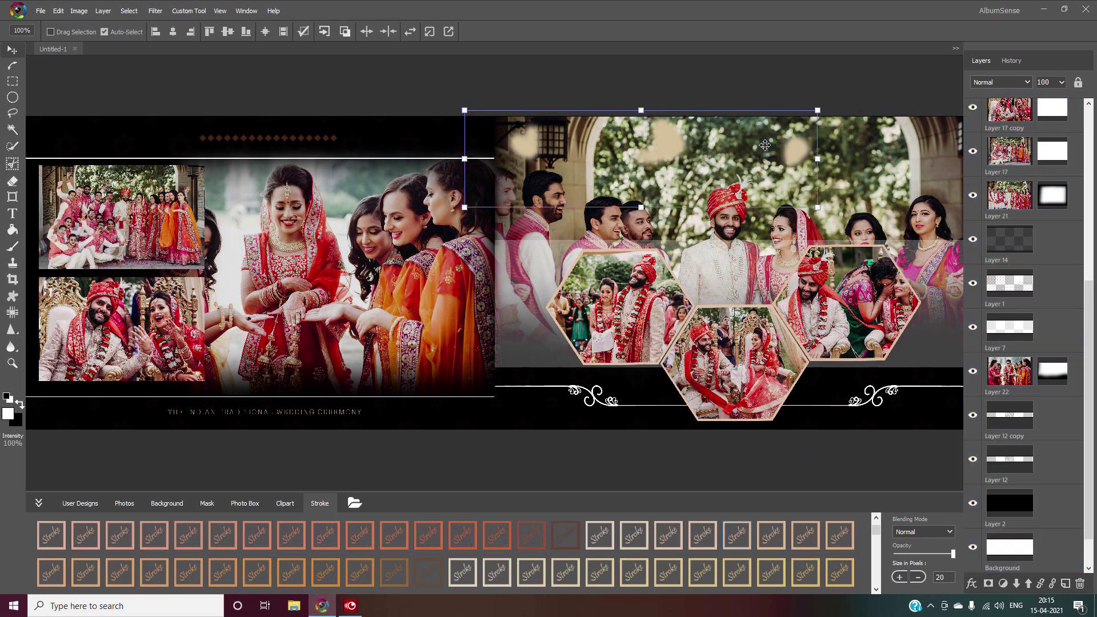
left_click(867, 182)
left_click_drag(867, 181, 863, 186)
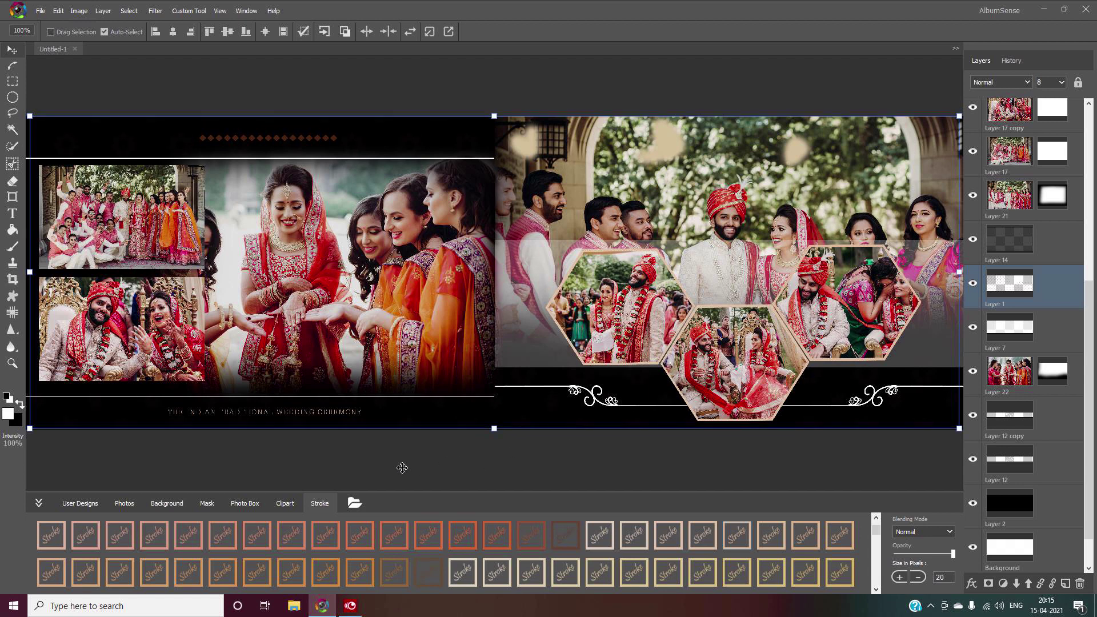
left_click(358, 294)
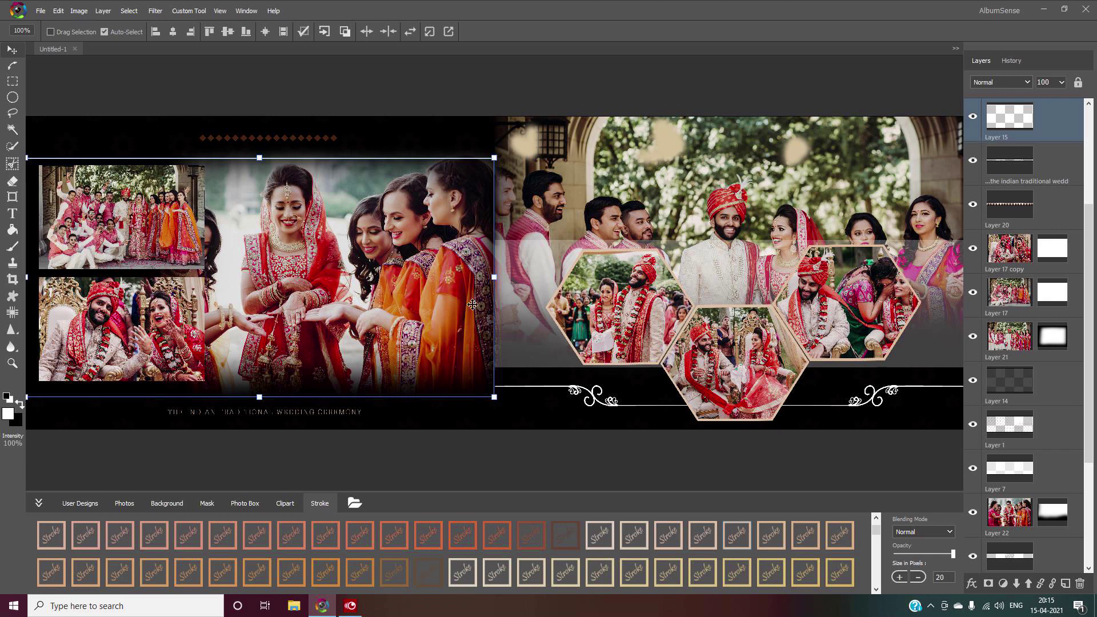
scroll(1093, 293, "down", 1)
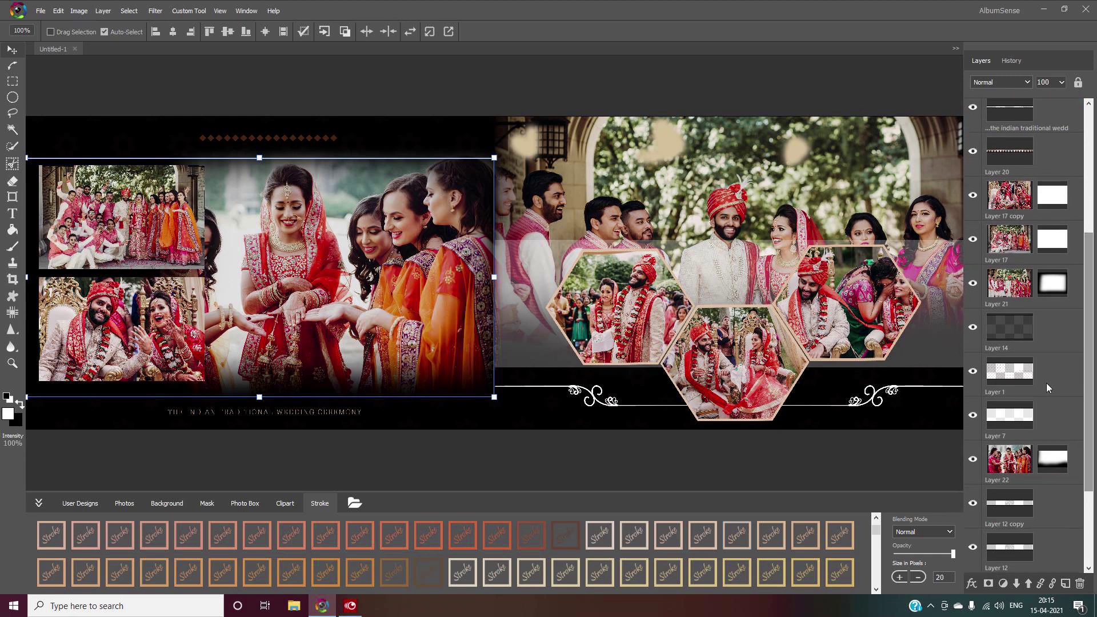
left_click(1008, 463)
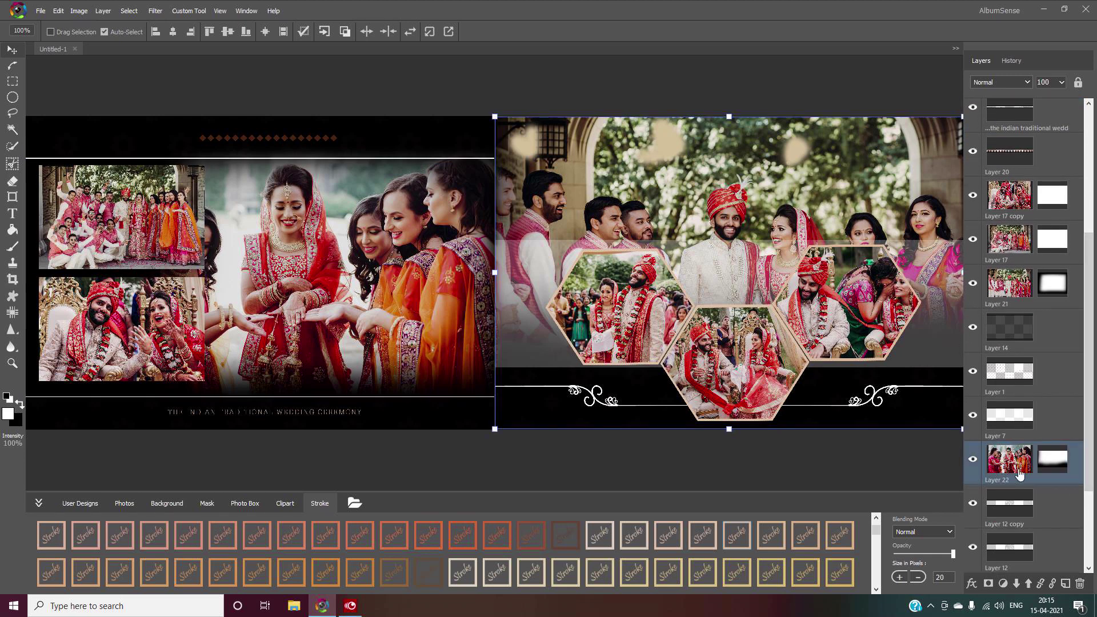
scroll(1009, 464, "up", 5)
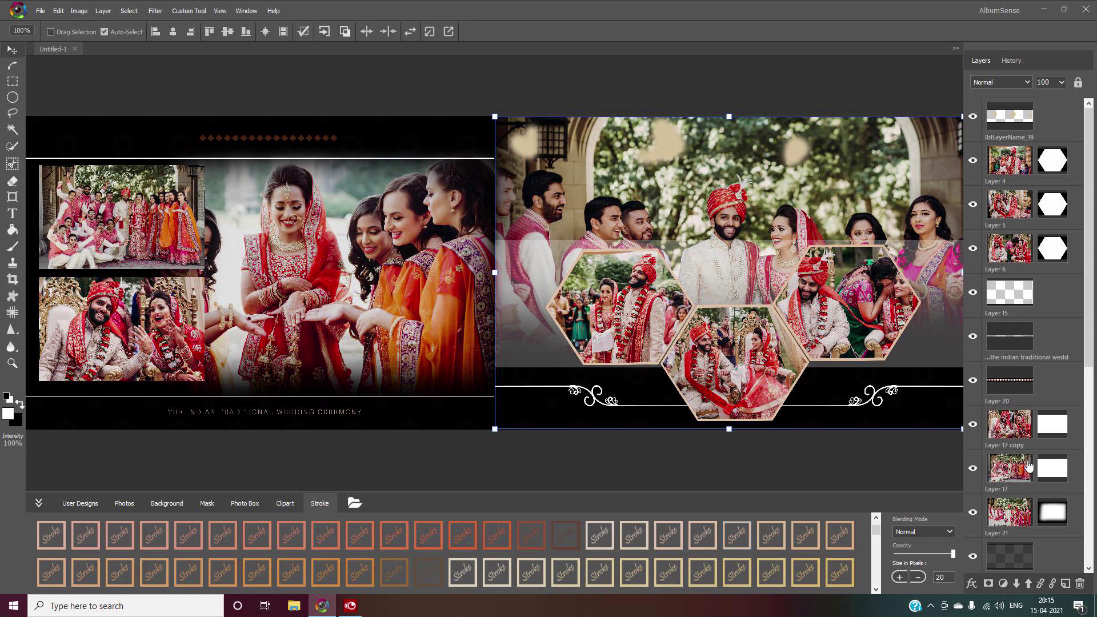
left_click(621, 465)
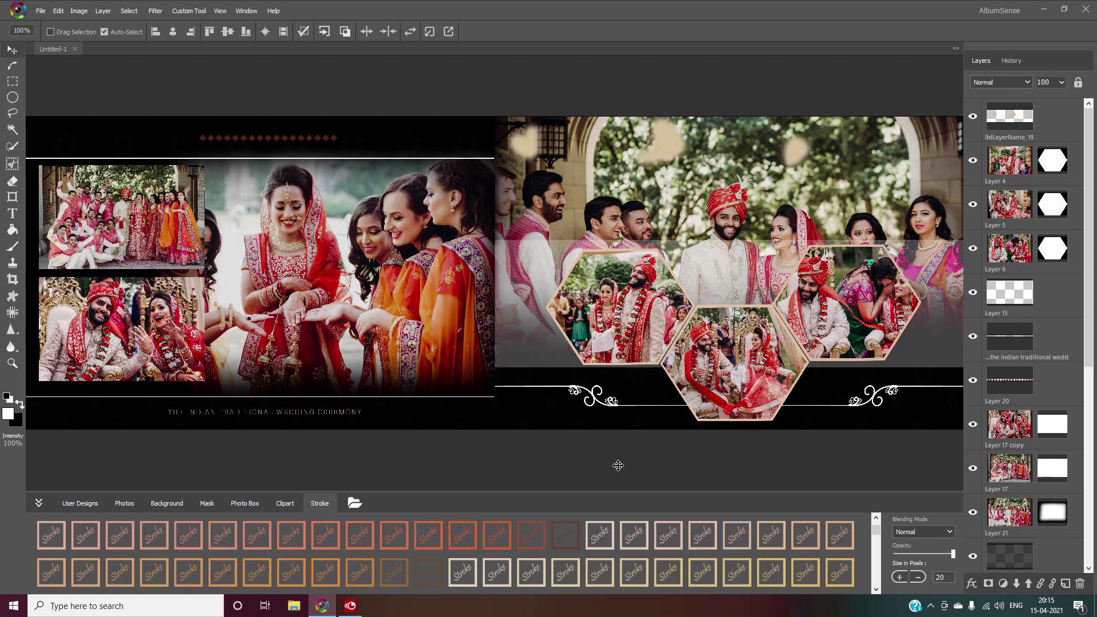